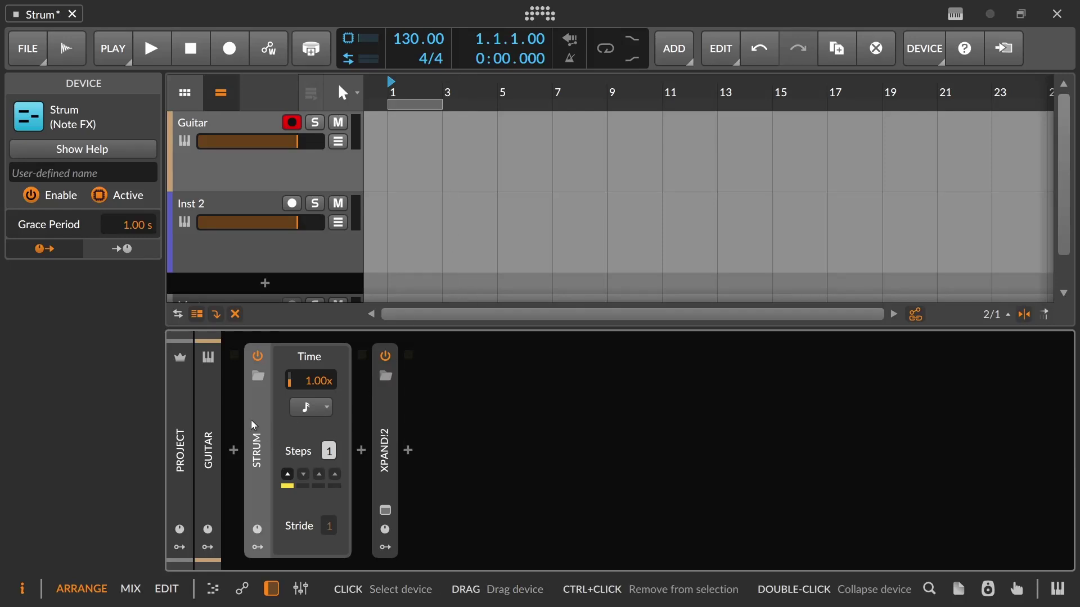
# Set the Strum device's Grace Period to 45 ms and its time unit to 32nd note
pyautogui.moveTo(119, 231); pyautogui.dragTo(124, 233)
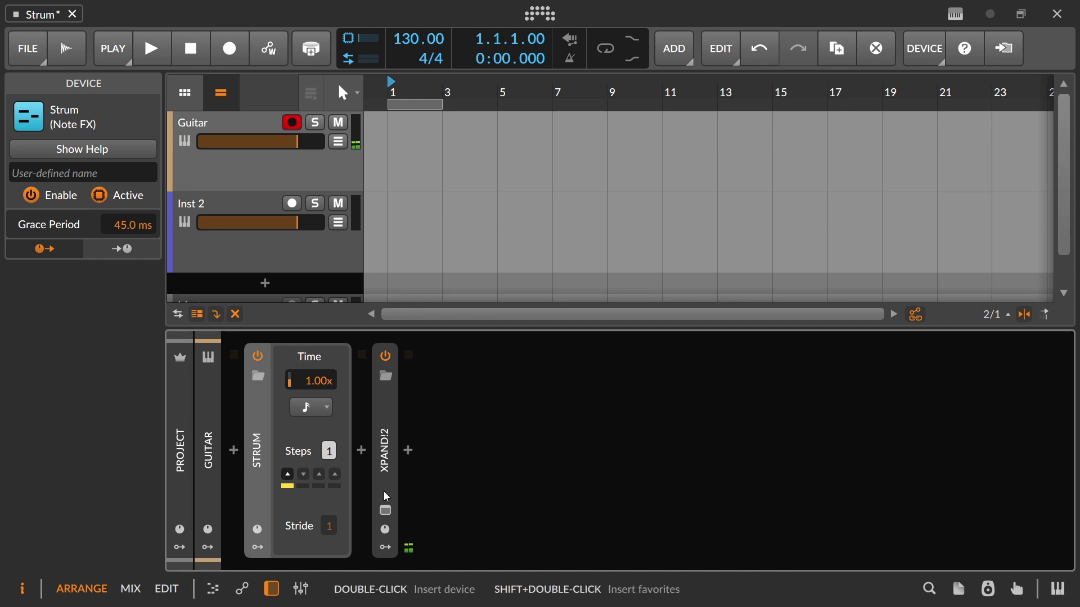
pyautogui.click(319, 408)
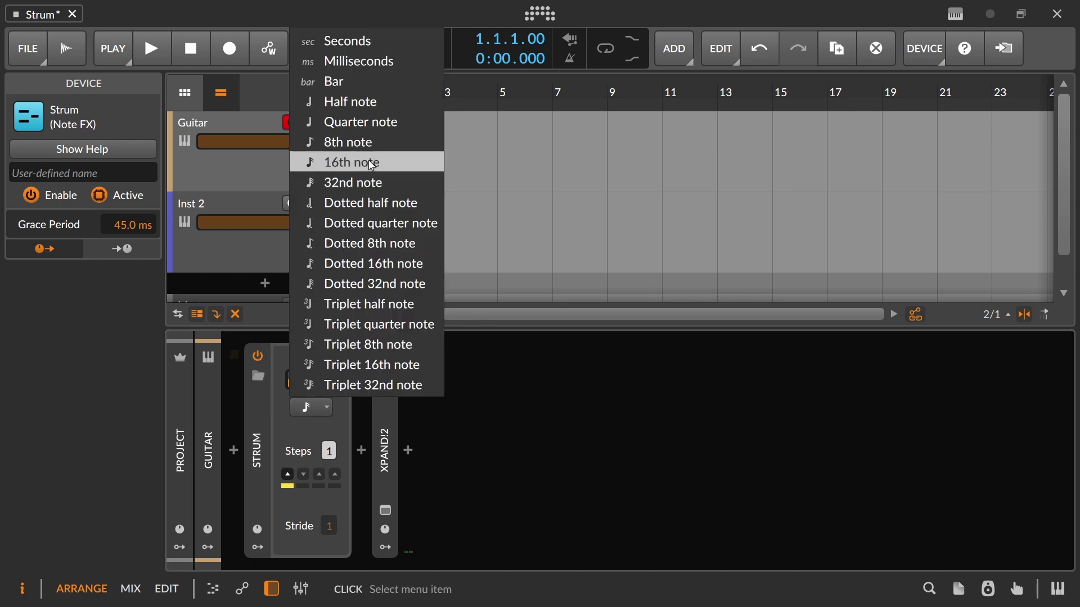
pyautogui.click(377, 180)
# Set the tempo to 100 BPM and record a note clip of about eight bars on the Guitar track
pyautogui.moveTo(403, 44); pyautogui.dragTo(403, 84)
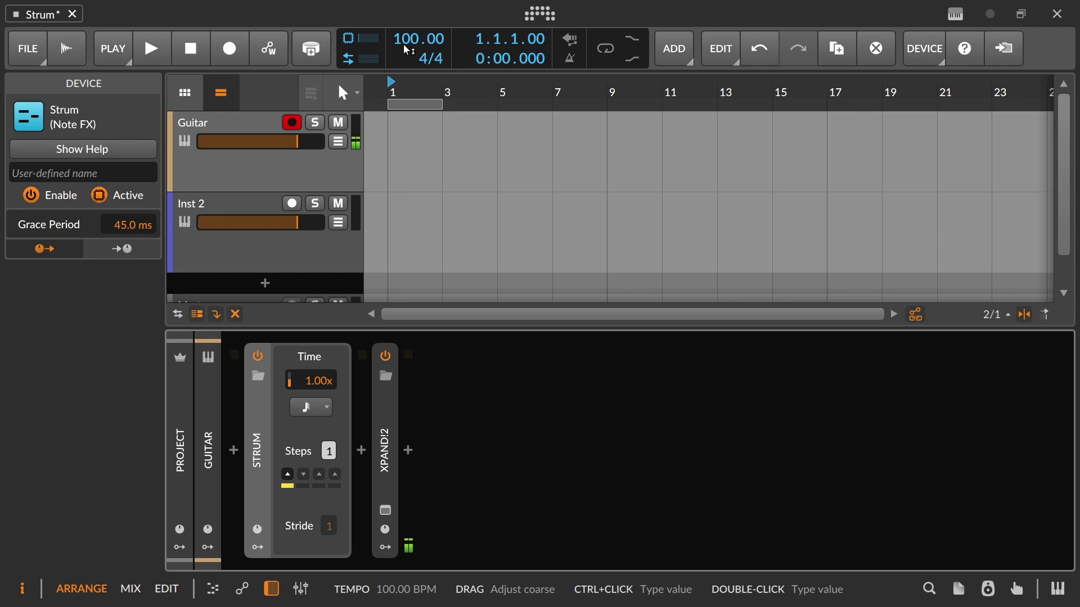
pyautogui.click(250, 41)
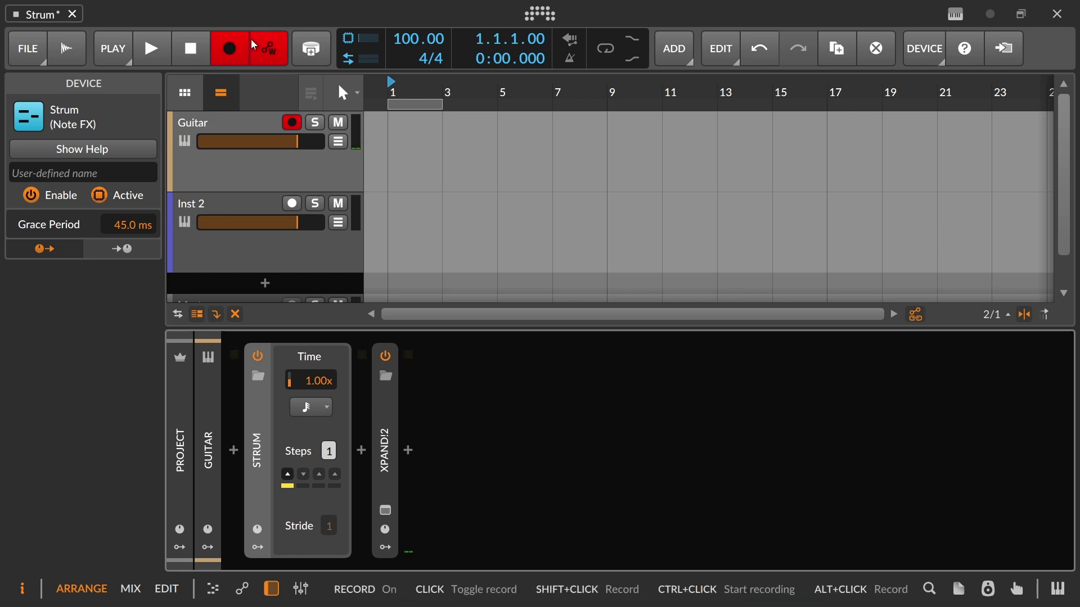
pyautogui.click(251, 39)
pyautogui.click(149, 55)
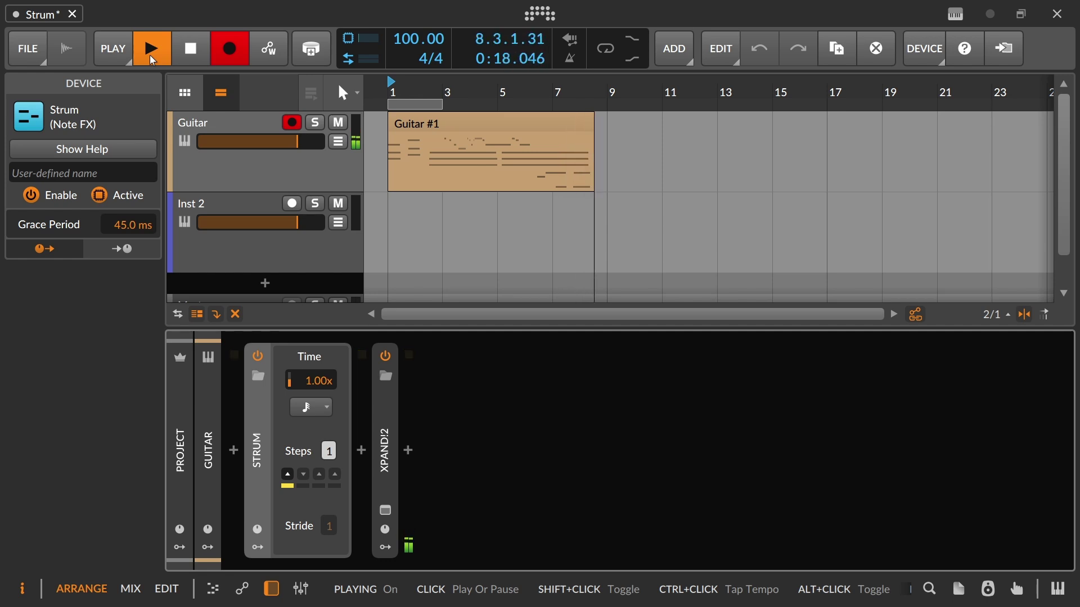
pyautogui.click(149, 55)
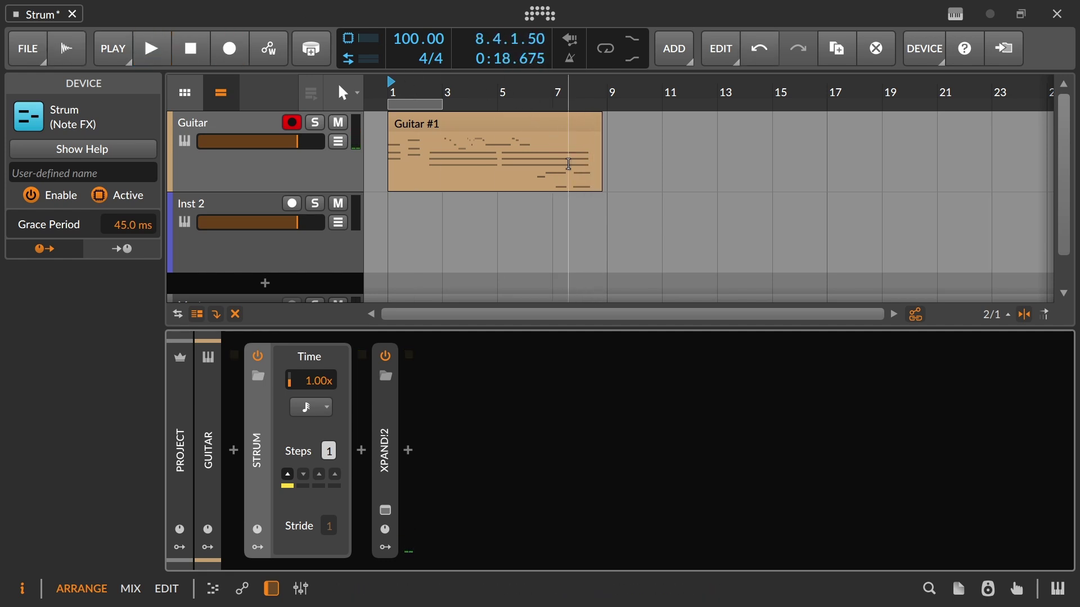
pyautogui.click(568, 125)
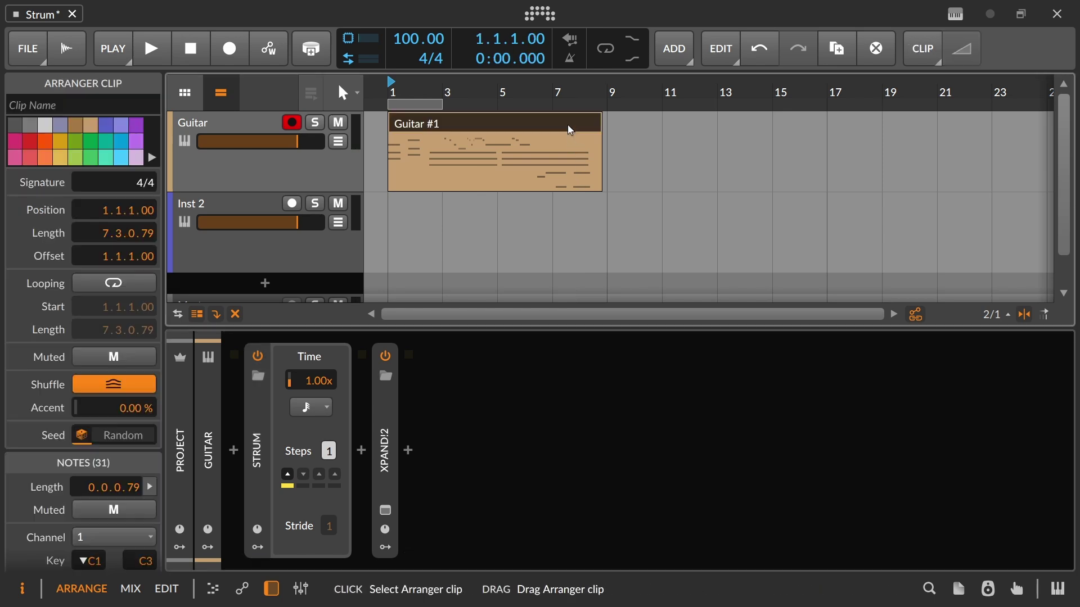
# Arm the Inst 2 track and record the notes onto it while the Guitar clip plays for about eight bars
pyautogui.click(240, 129)
pyautogui.click(259, 414)
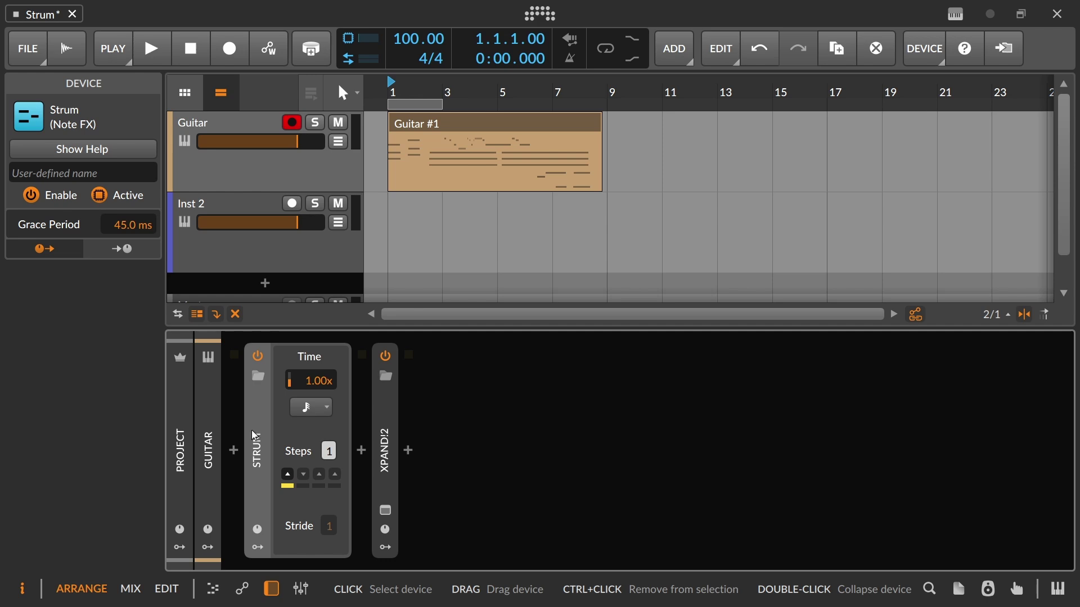
pyautogui.click(292, 203)
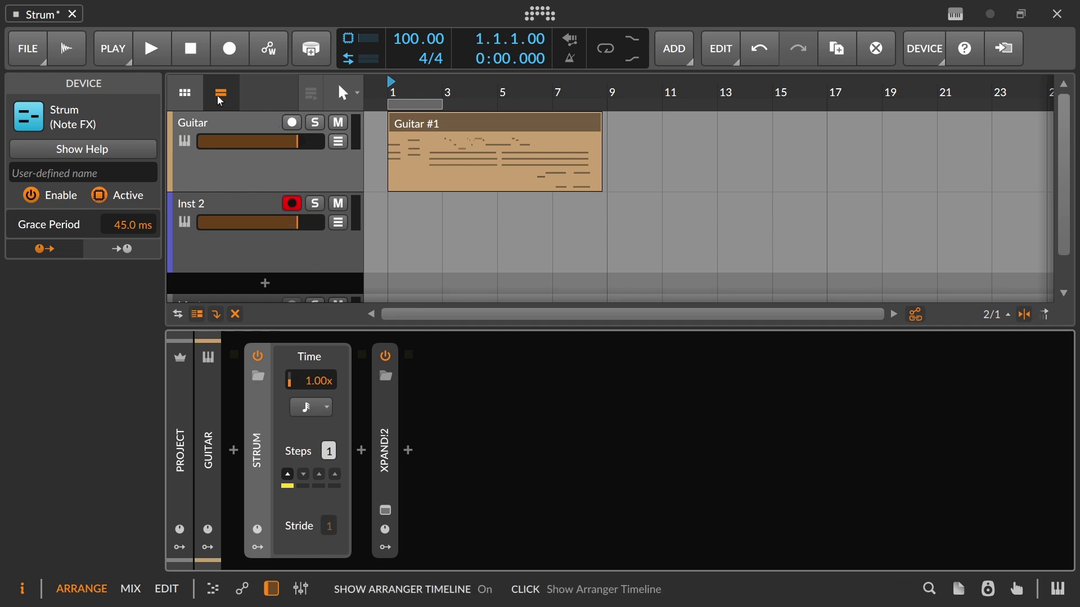
pyautogui.click(237, 48)
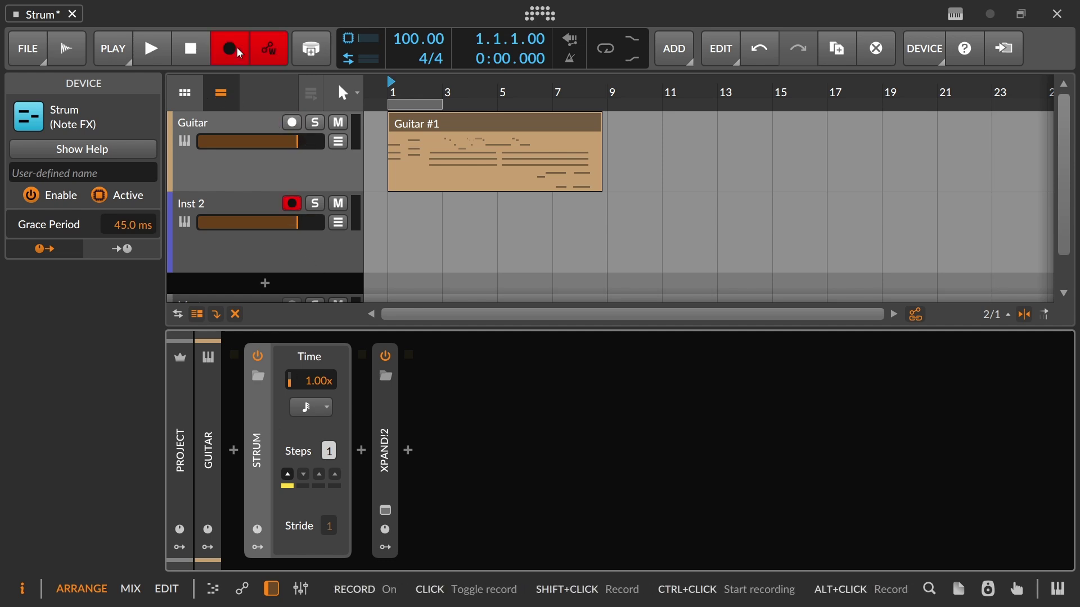
pyautogui.click(153, 43)
pyautogui.moveTo(409, 91); pyautogui.dragTo(410, 130)
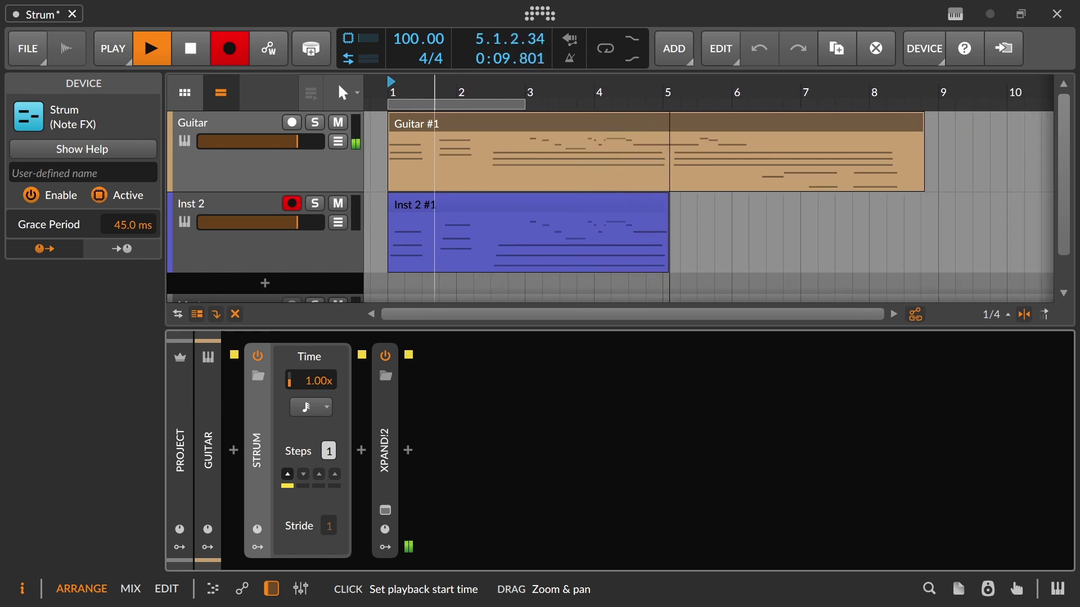
pyautogui.moveTo(435, 91); pyautogui.dragTo(470, 90)
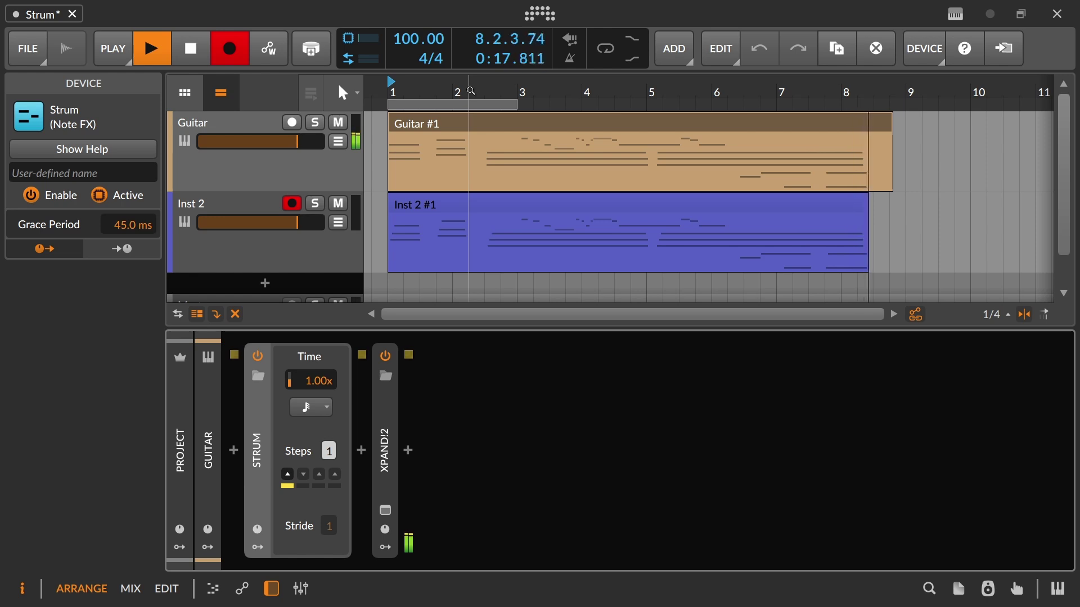
pyautogui.press('space')
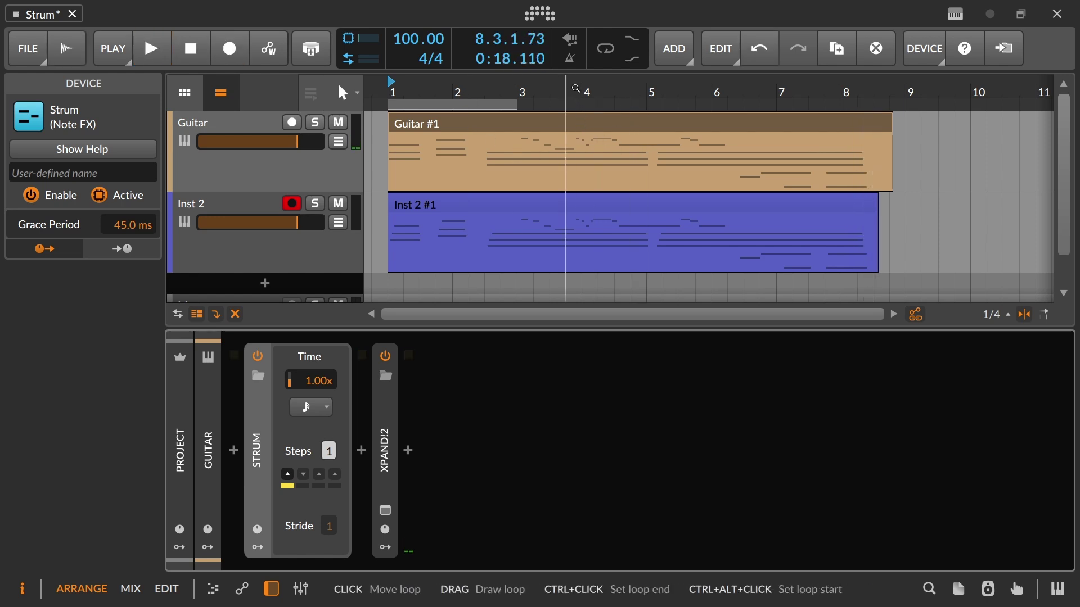
# Compare the note start times of the first chord in the Guitar and Inst 2 clips
pyautogui.moveTo(574, 93)
pyautogui.mouseDown()
pyautogui.moveTo(573, 67)
pyautogui.moveTo(581, 104)
pyautogui.moveTo(583, 87)
pyautogui.mouseUp()
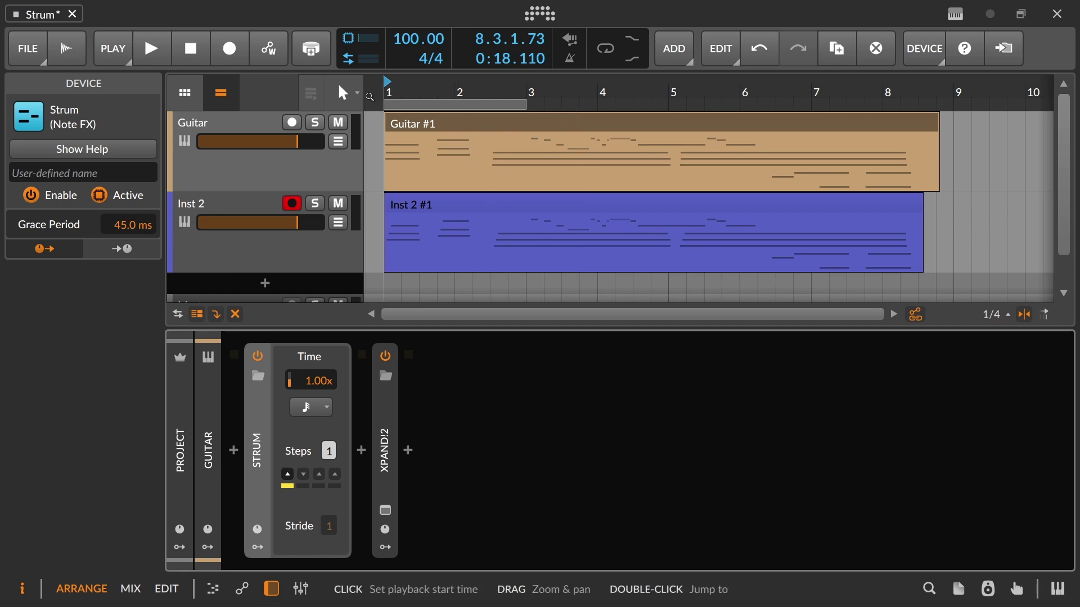
pyautogui.moveTo(381, 84); pyautogui.dragTo(384, 141)
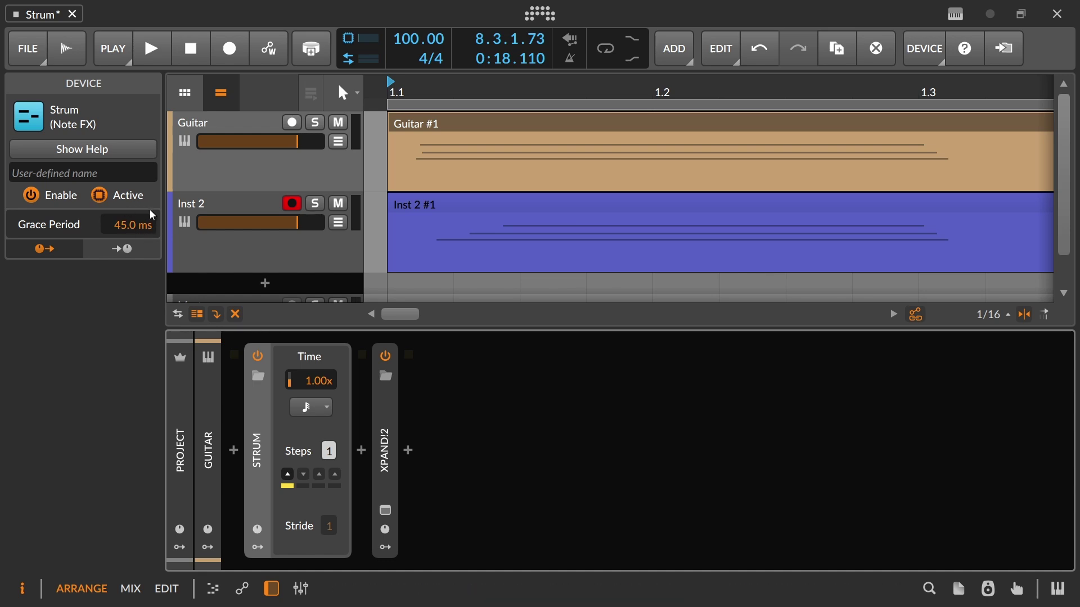
pyautogui.click(429, 73)
pyautogui.moveTo(427, 90); pyautogui.dragTo(407, 167)
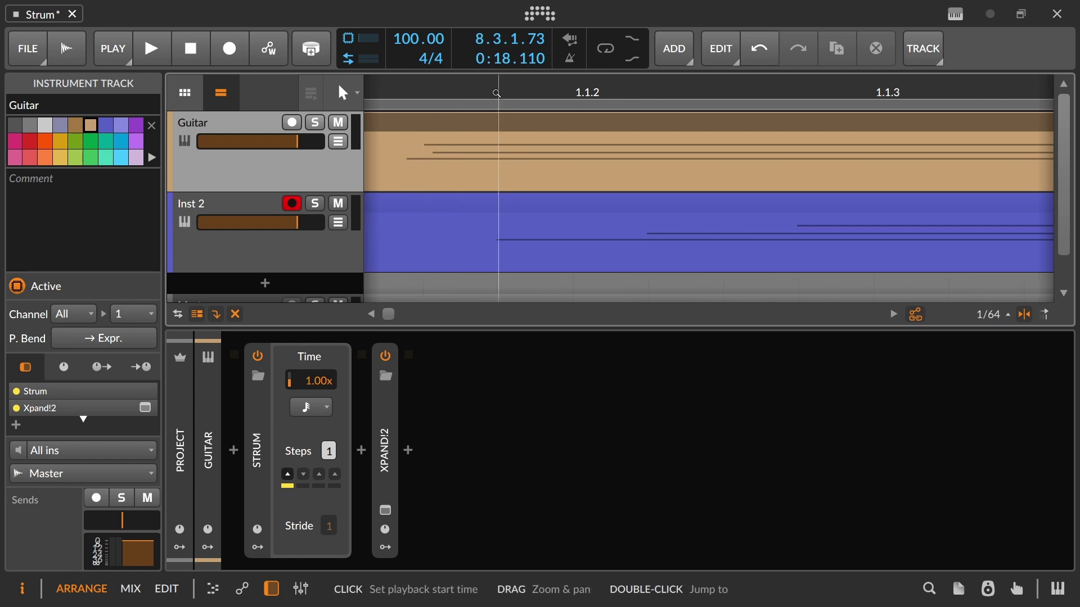
pyautogui.moveTo(499, 101); pyautogui.dragTo(464, 93)
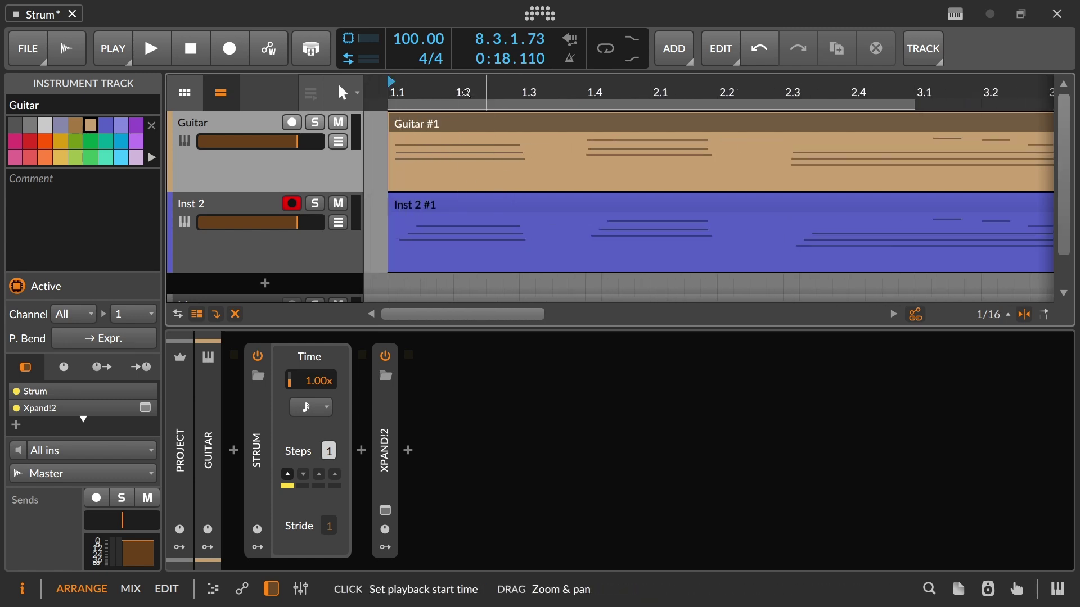
# Try shifting the first chord's three notes in the Inst 2 clip to start at 1.1.1.00, and undo the shift
pyautogui.doubleClick(446, 204)
pyautogui.moveTo(479, 312); pyautogui.dragTo(575, 388)
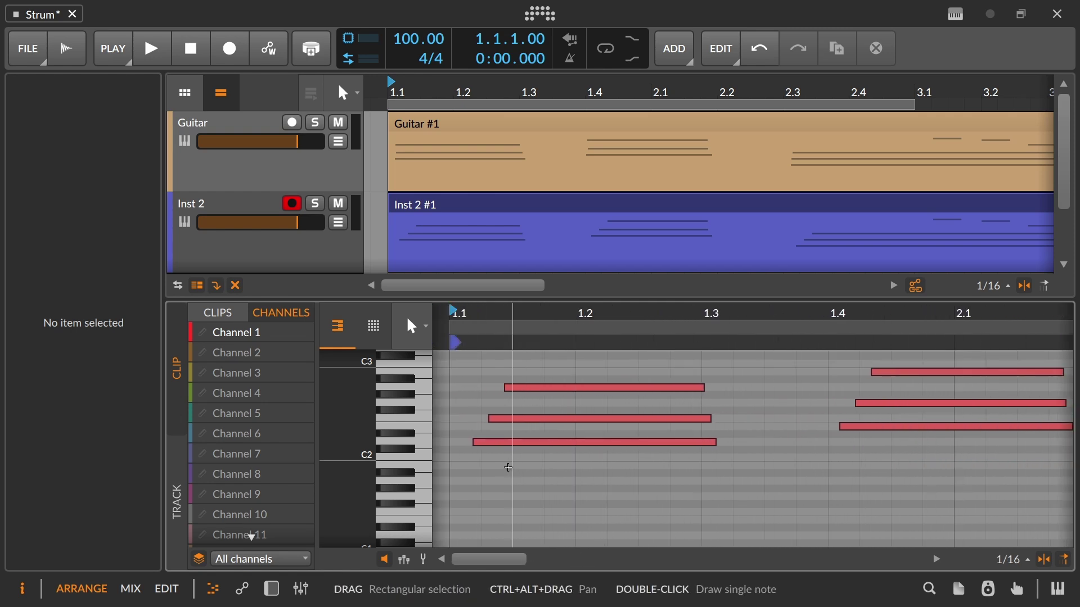
pyautogui.moveTo(510, 465); pyautogui.dragTo(484, 388)
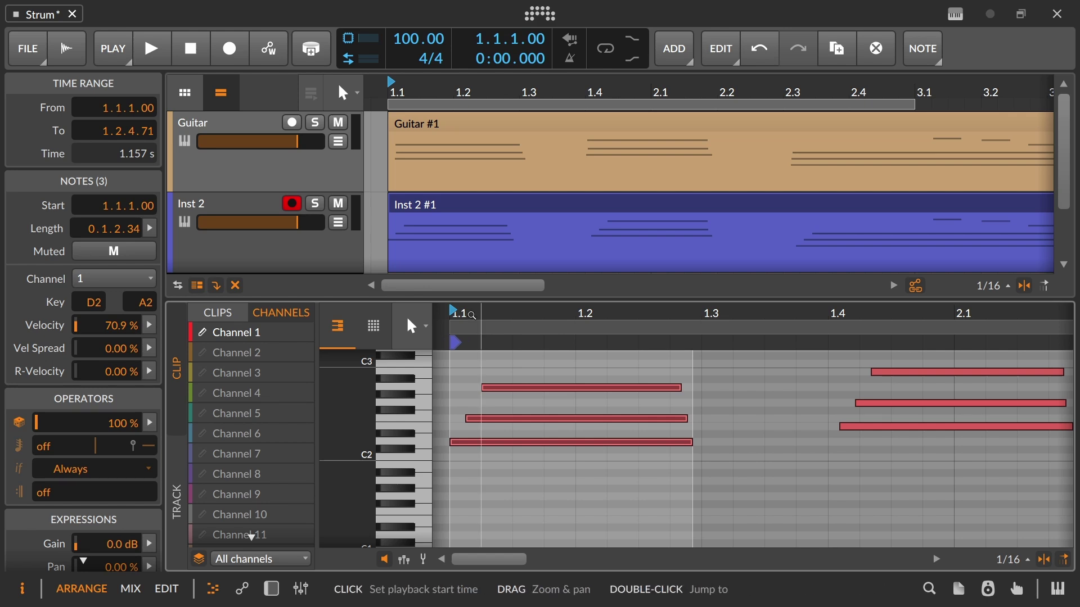
pyautogui.moveTo(457, 312)
pyautogui.mouseDown()
pyautogui.moveTo(535, 327)
pyautogui.moveTo(560, 315)
pyautogui.moveTo(476, 315)
pyautogui.mouseUp()
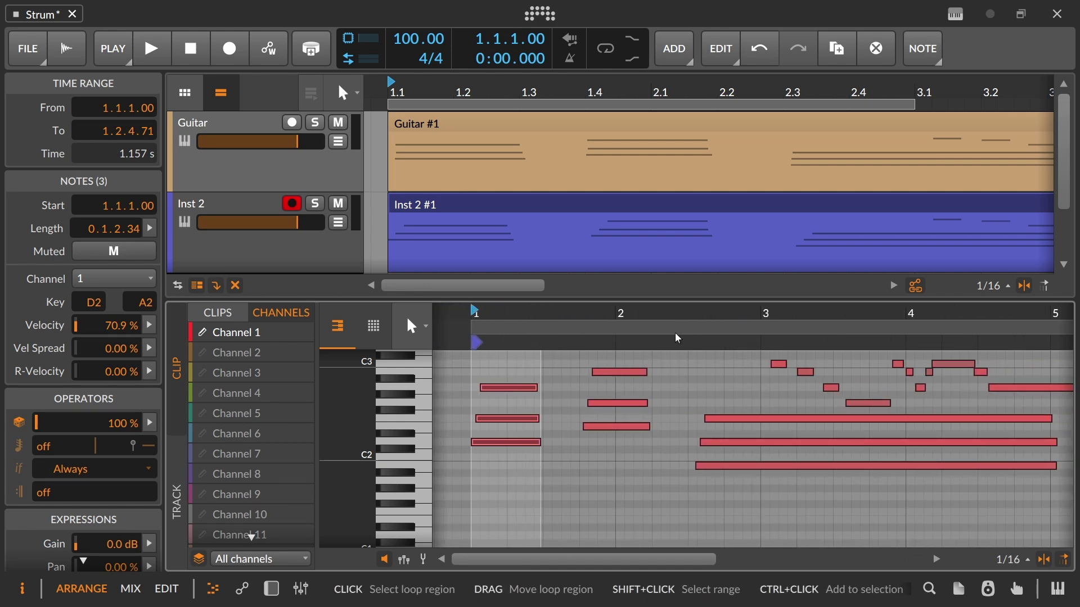
pyautogui.hotkey('shift', 'Right')
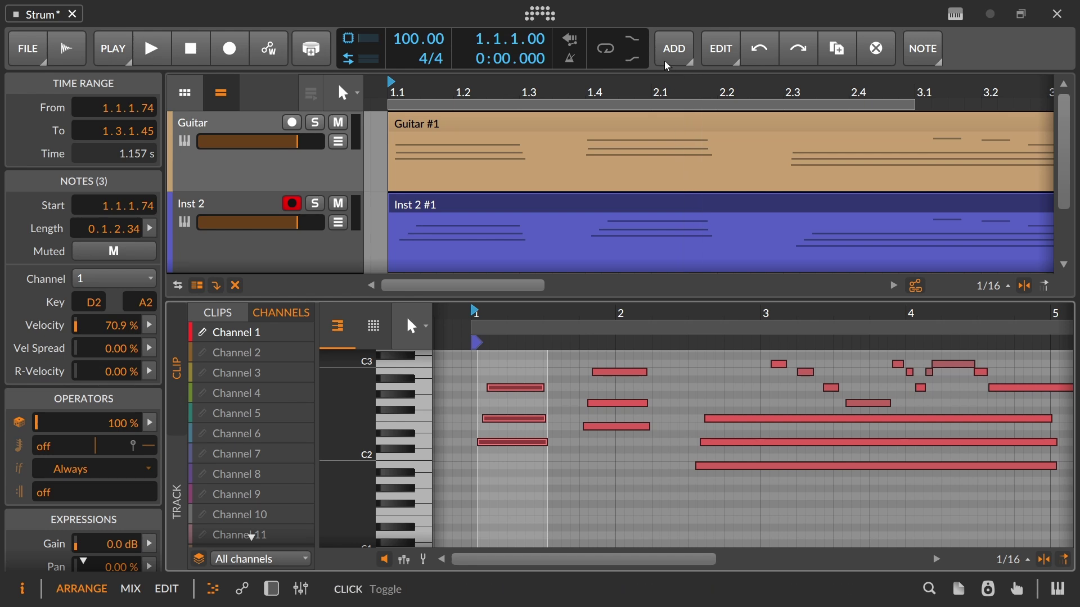
# Inspect the timing of the recorded notes in the Guitar clip and check the device chain of Inst 2
pyautogui.click(488, 214)
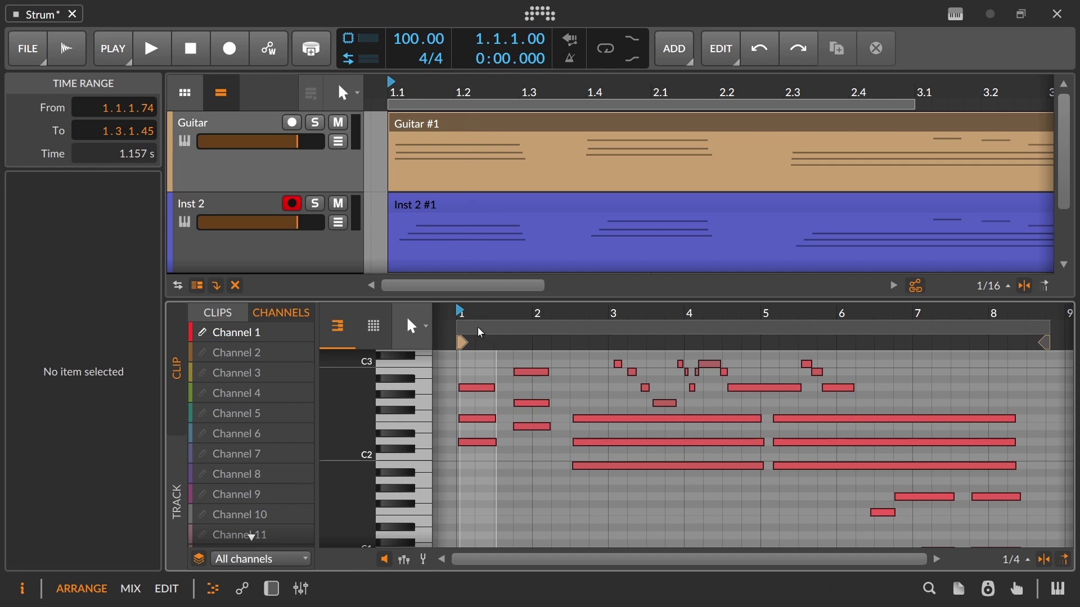
pyautogui.moveTo(483, 315); pyautogui.dragTo(646, 298)
pyautogui.click(211, 128)
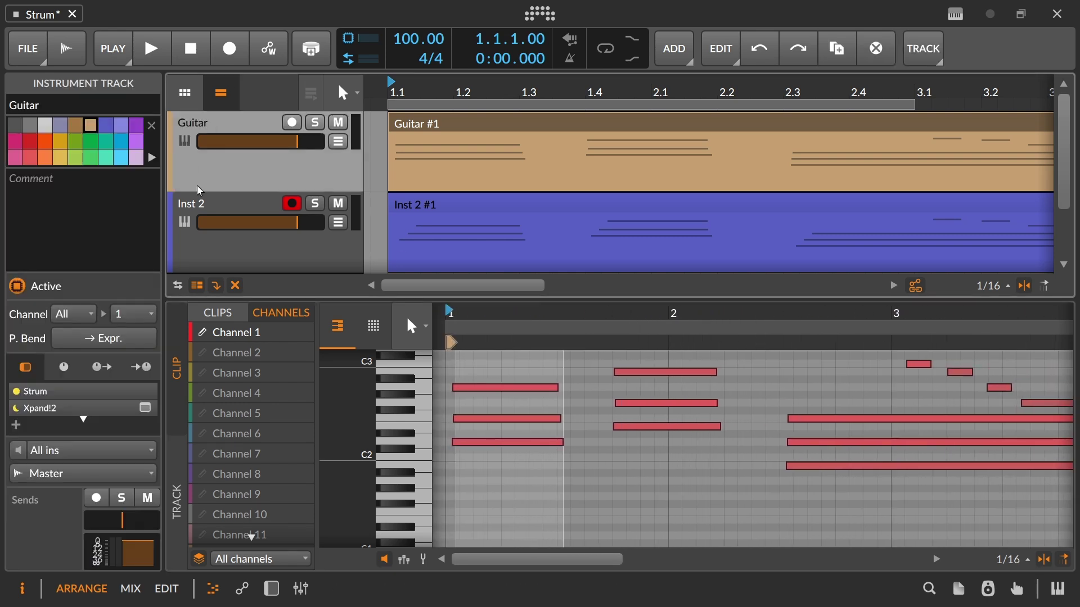
pyautogui.click(200, 211)
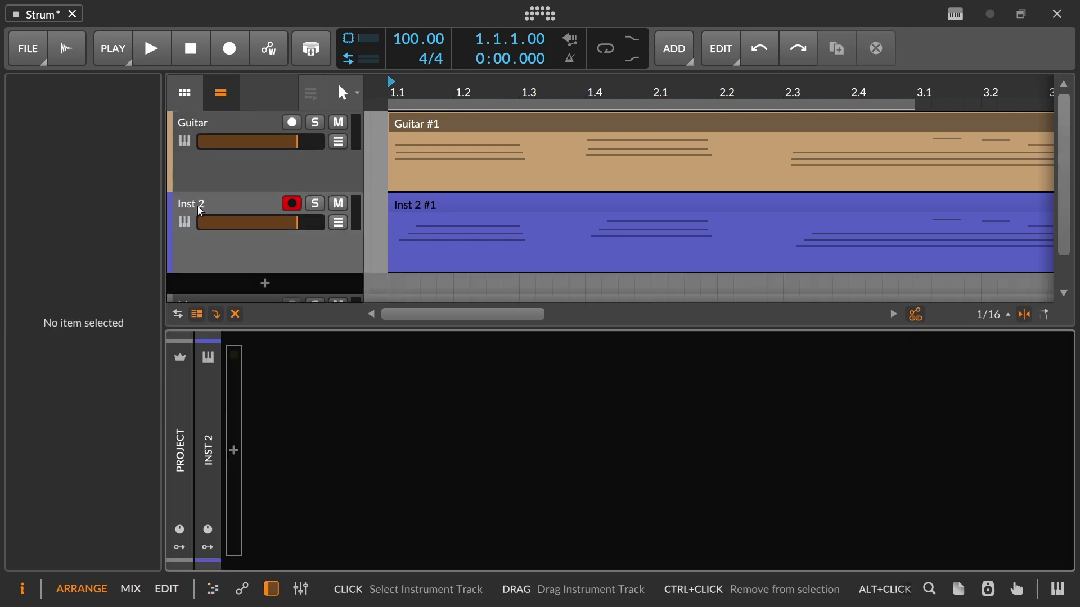
# Arm the Guitar track for recording and delete the clips on the Guitar and Inst 2 tracks
pyautogui.click(265, 127)
pyautogui.moveTo(430, 100); pyautogui.dragTo(430, 139)
pyautogui.click(430, 138)
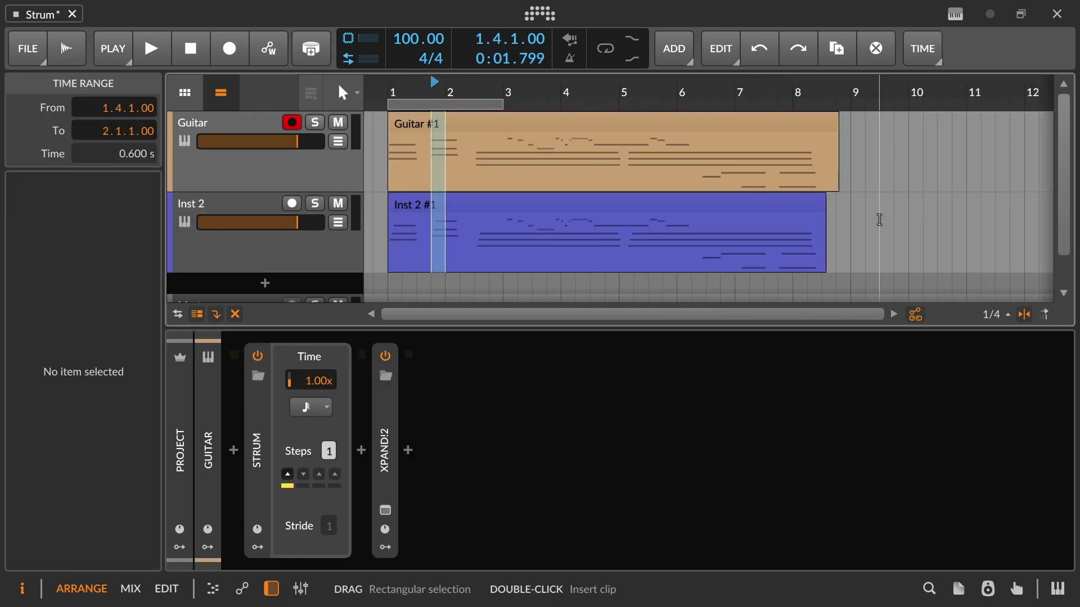
pyautogui.moveTo(880, 135); pyautogui.dragTo(745, 135)
pyautogui.click(745, 135)
pyautogui.keyDown('ctrl'); pyautogui.click(745, 207); pyautogui.keyUp('ctrl')
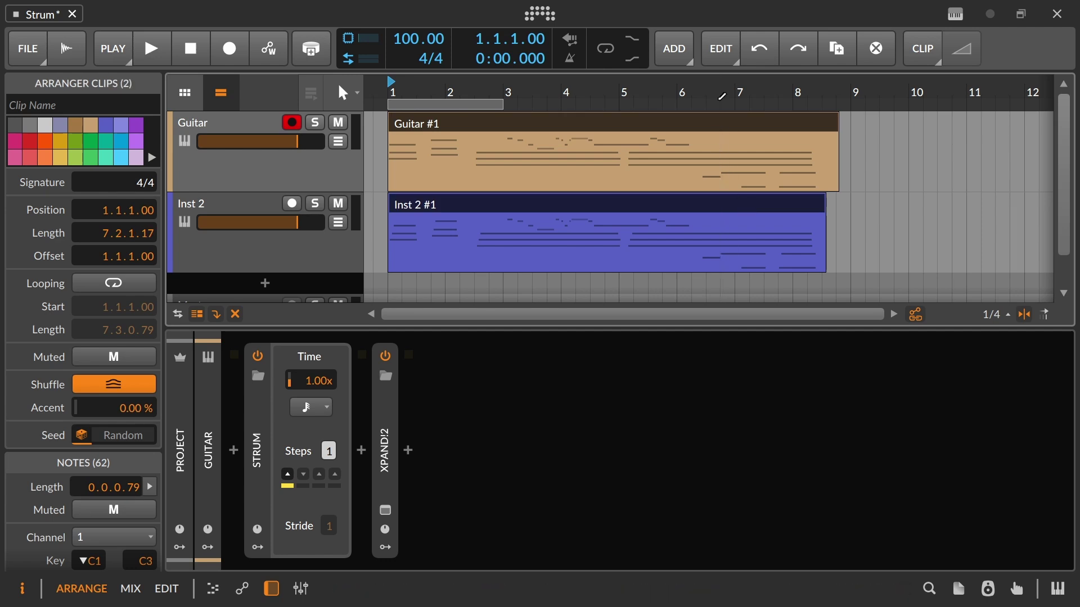
pyautogui.moveTo(562, 99); pyautogui.dragTo(528, 158)
pyautogui.moveTo(462, 157); pyautogui.dragTo(663, 158)
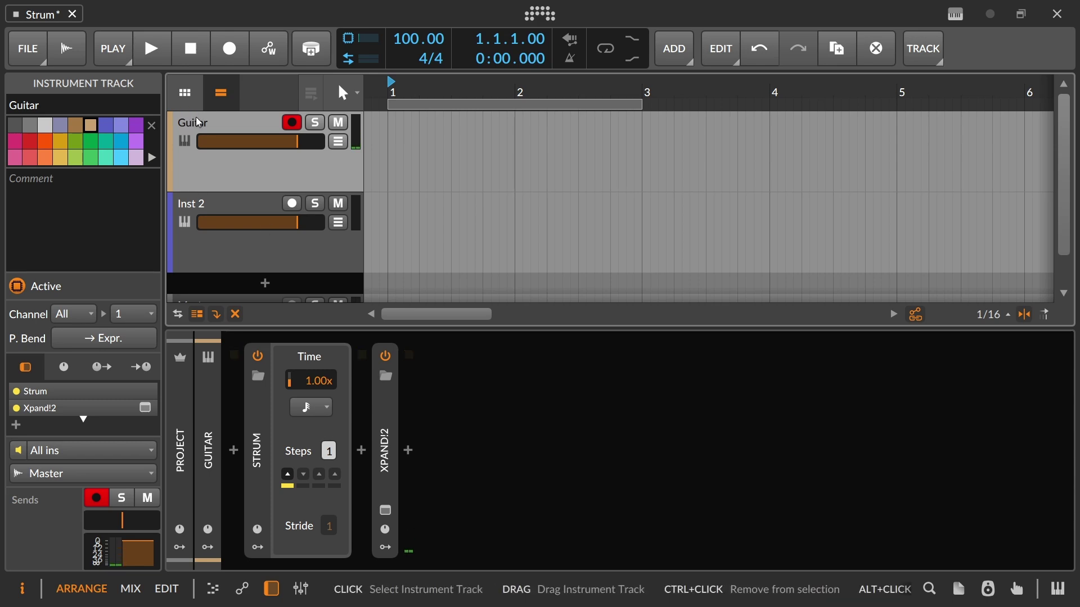
# Set the Grace Period of the Guitar track's Strum device to 399 ms
pyautogui.click(257, 430)
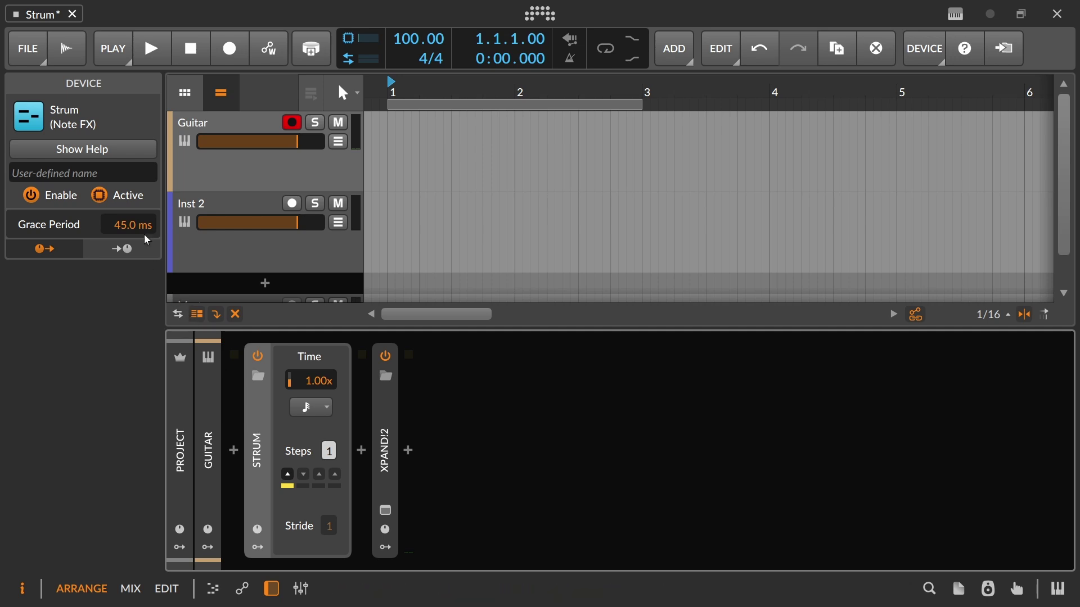
pyautogui.moveTo(125, 227); pyautogui.dragTo(125, 191)
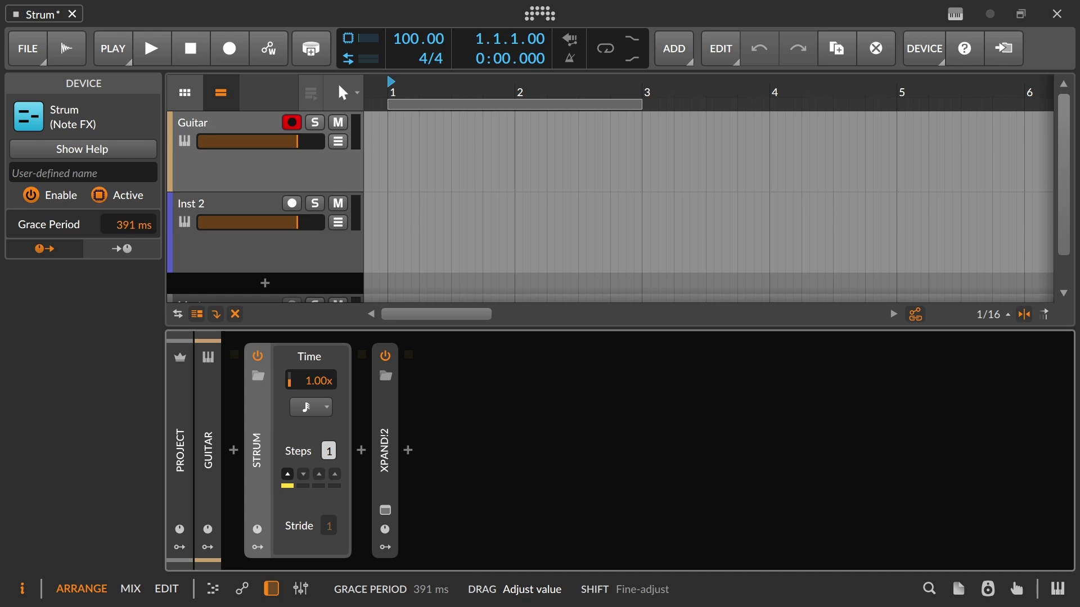
pyautogui.moveTo(126, 231); pyautogui.dragTo(126, 226)
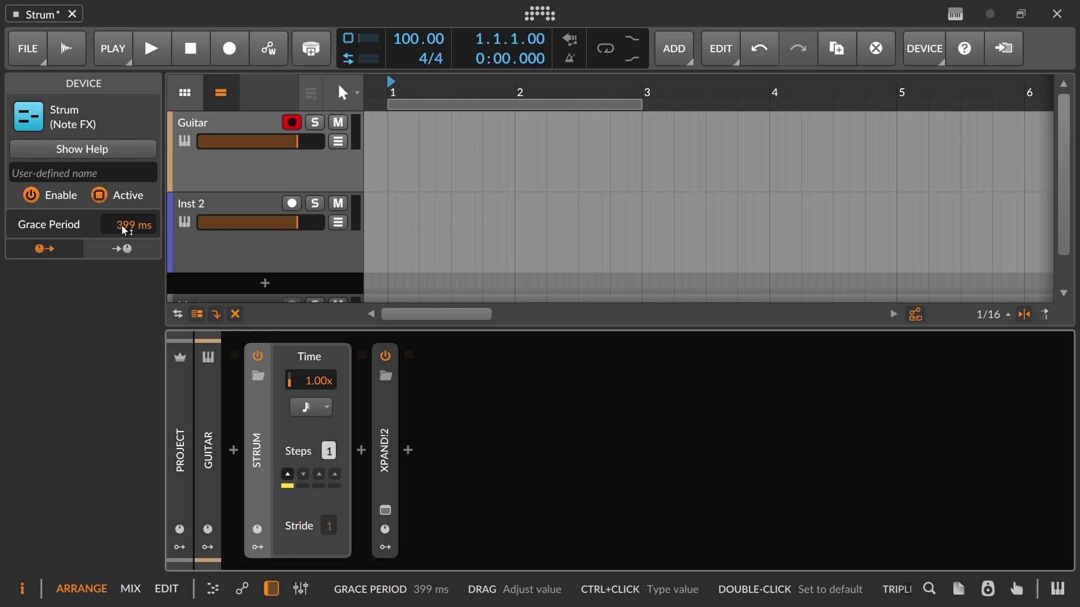
# Record a new note clip of about four bars on the Guitar track from bar 1
pyautogui.click(229, 49)
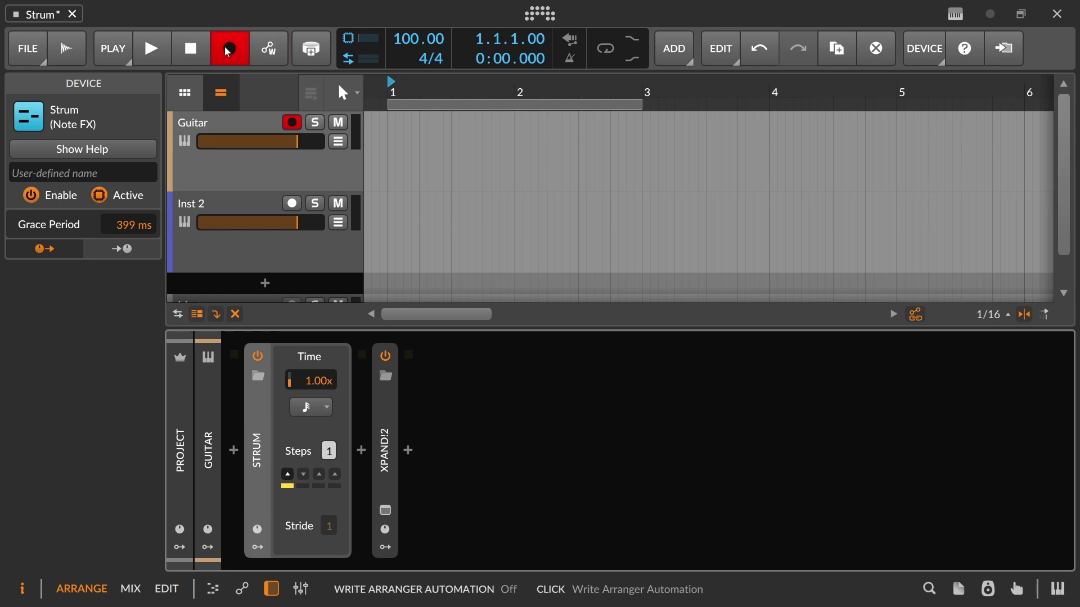
pyautogui.click(140, 60)
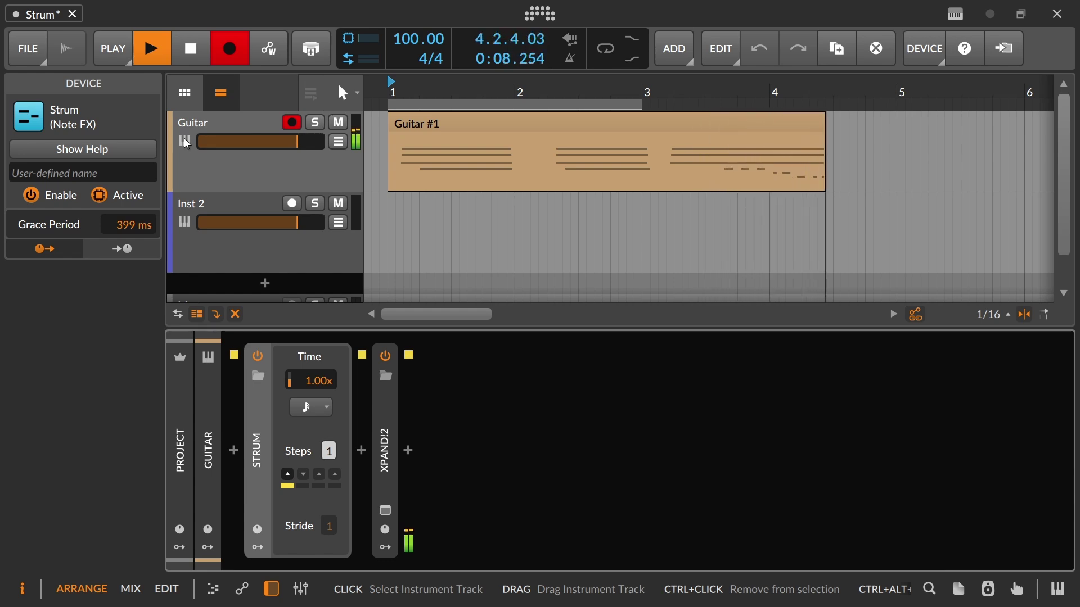
pyautogui.press('space')
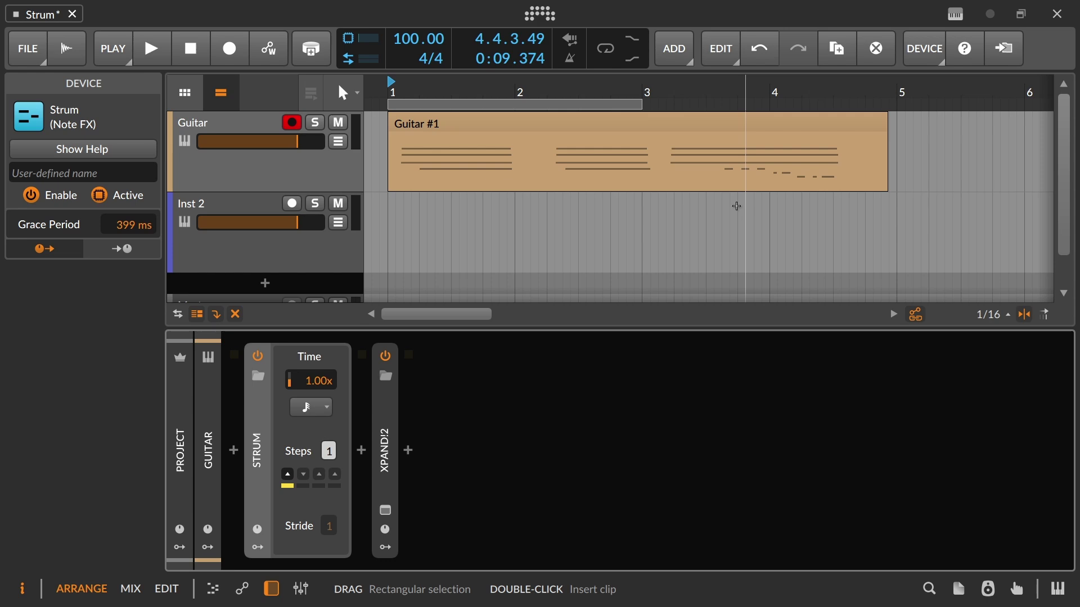
# Lower the Strum device's Grace Period to 45 ms and restore it to 399 ms
pyautogui.moveTo(135, 232); pyautogui.dragTo(137, 235)
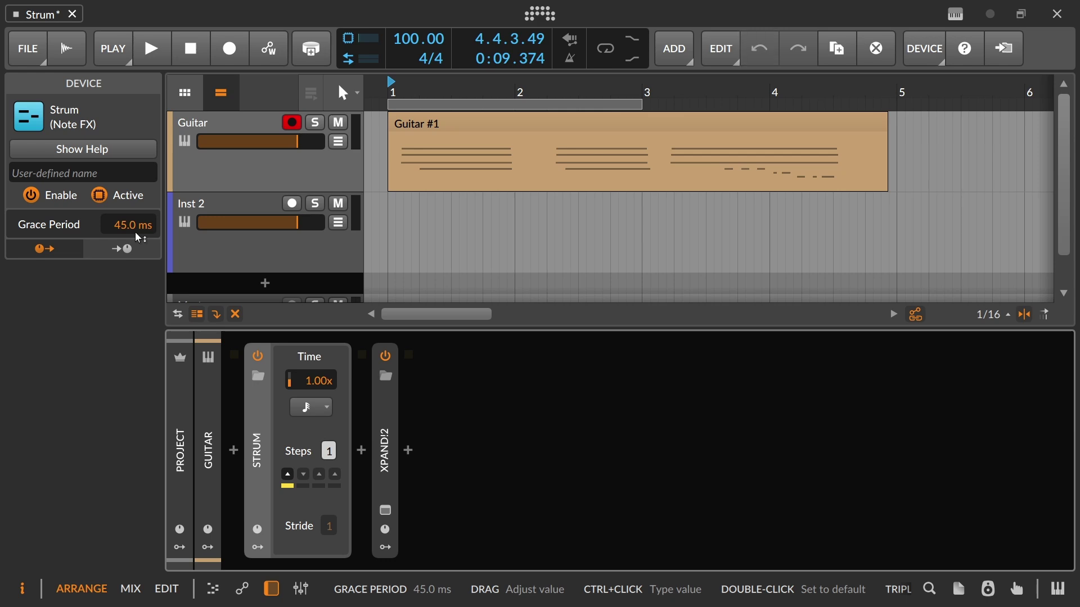
pyautogui.moveTo(136, 233); pyautogui.dragTo(136, 188)
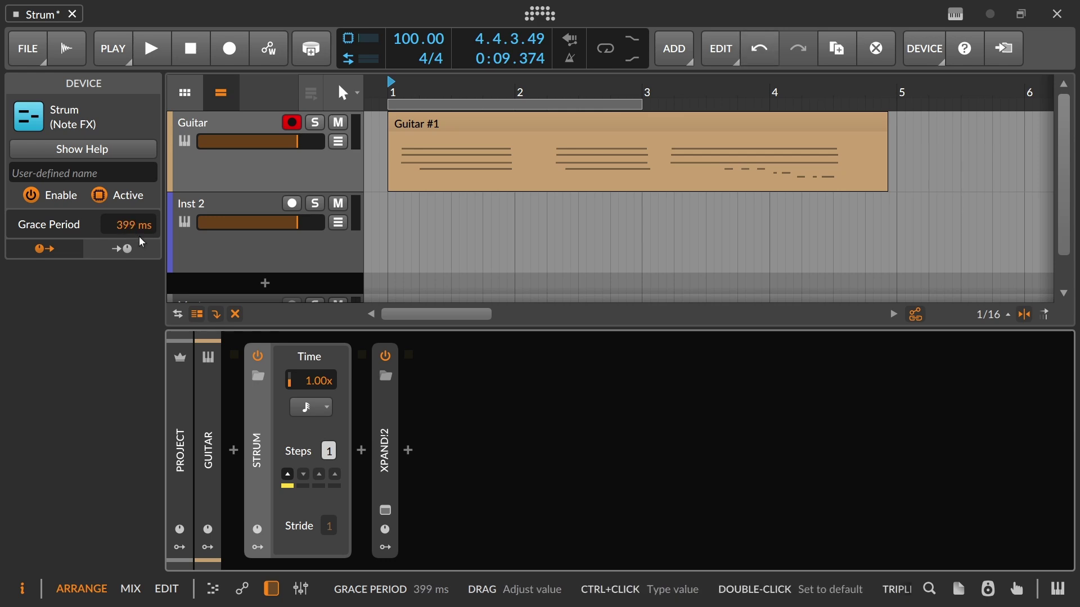
# Record the Guitar track's strummed output onto the Inst 2 track for about three and a half bars from bar 1
pyautogui.click(256, 205)
pyautogui.click(234, 49)
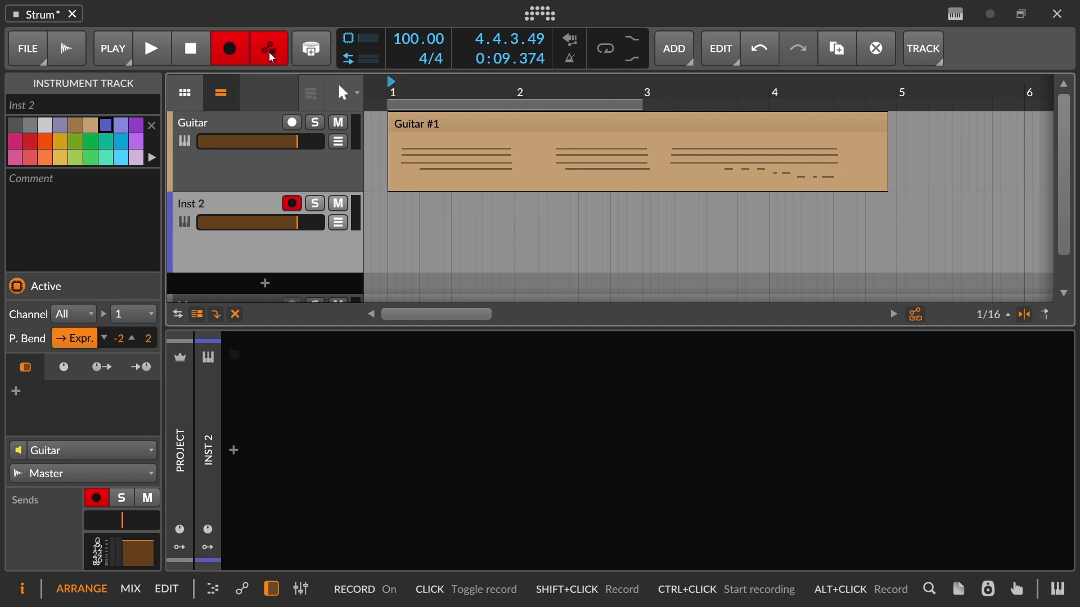
pyautogui.click(166, 54)
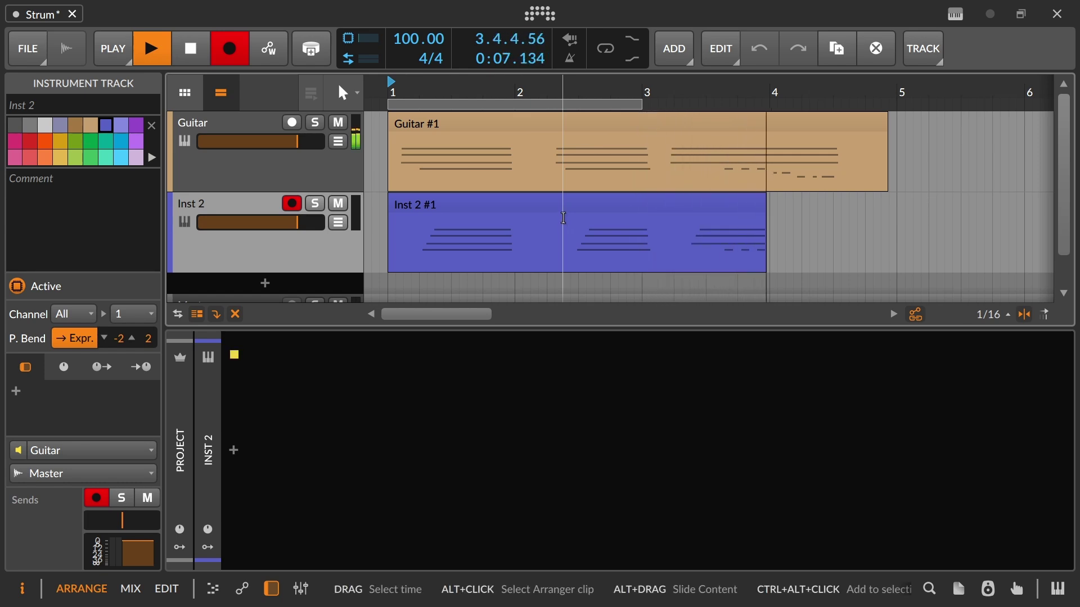
pyautogui.press('space')
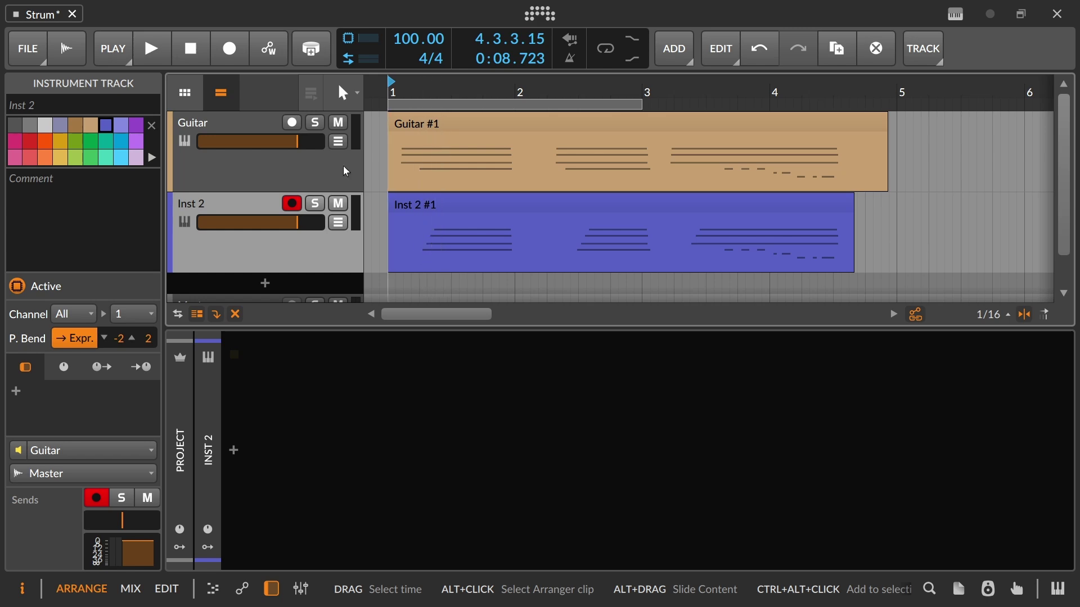
# Switch the first step of the Guitar track's Strum device to a downward strum
pyautogui.click(251, 120)
pyautogui.click(288, 474)
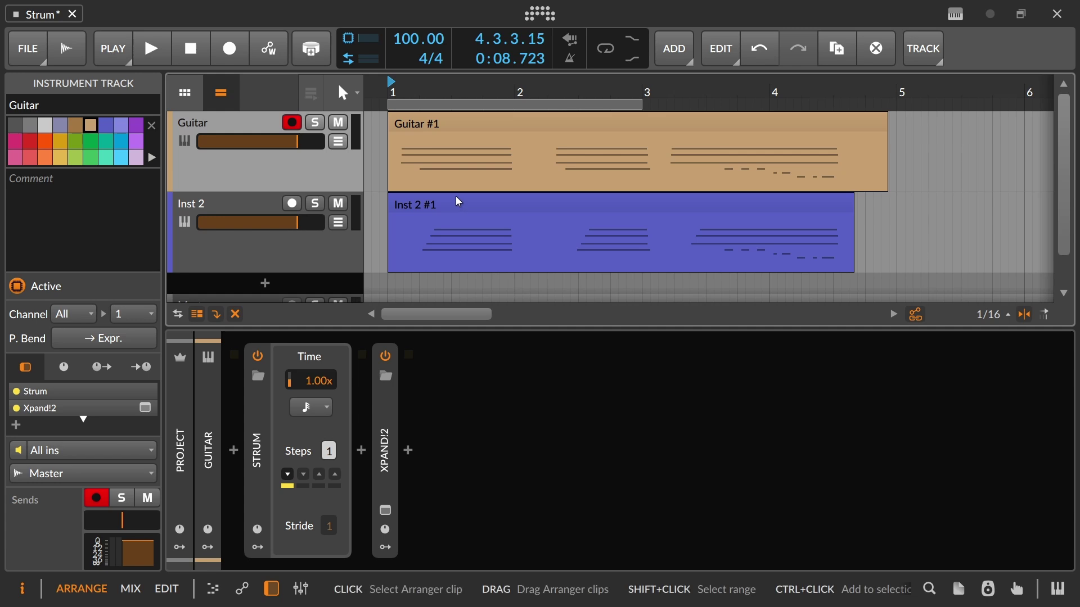
pyautogui.click(287, 475)
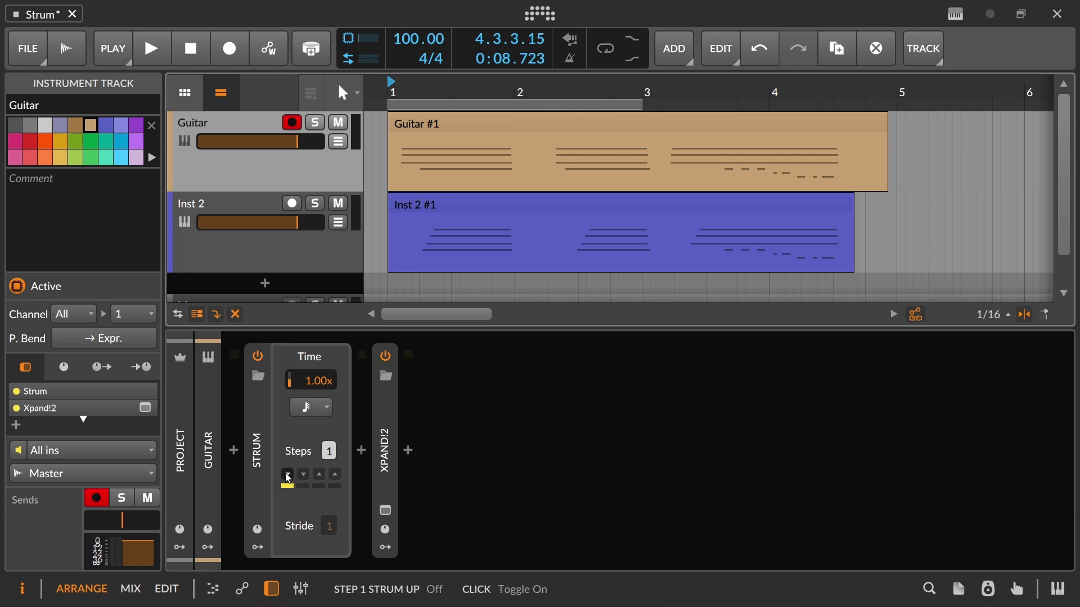
# Delete the clip on the Inst 2 track and arm Inst 2 for recording with Guitar disarmed
pyautogui.click(463, 210)
pyautogui.press('Delete')
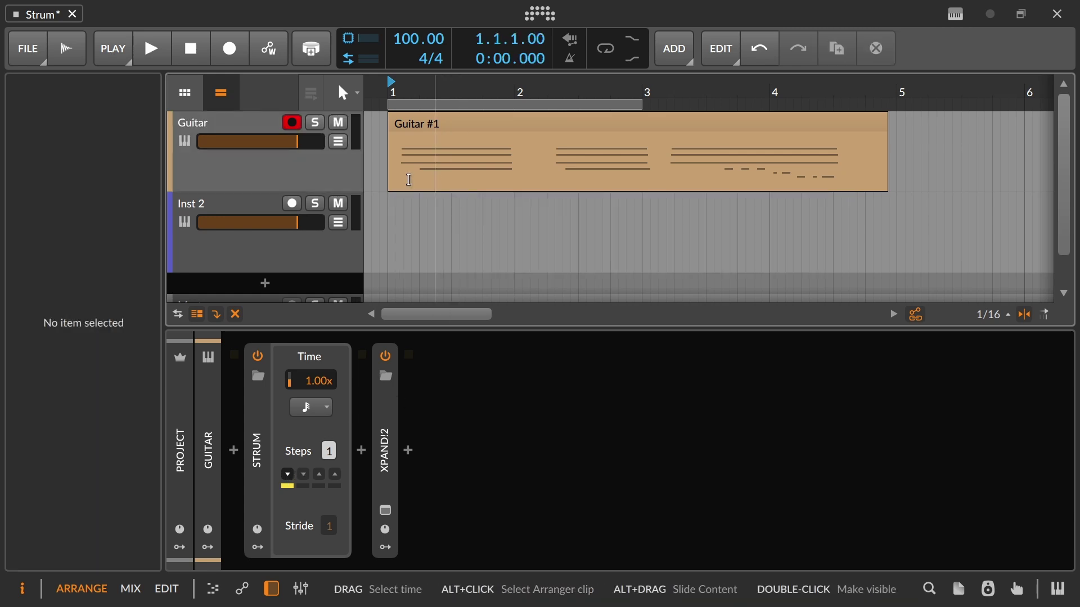
pyautogui.click(292, 205)
pyautogui.click(298, 125)
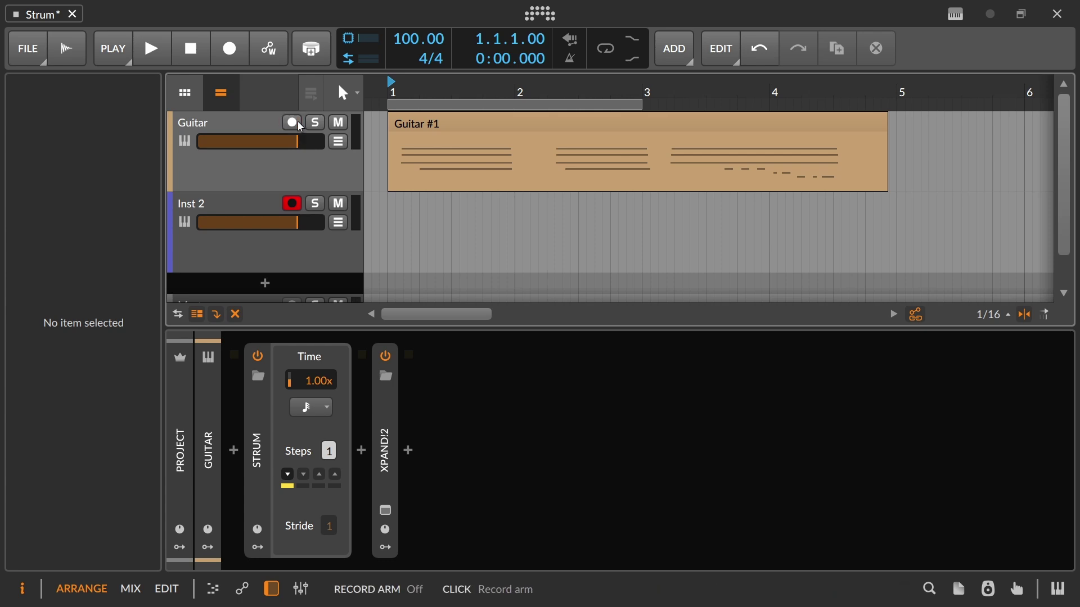
# View the Guitar clip's notes in the note editor and return to the device view
pyautogui.click(424, 133)
pyautogui.doubleClick(423, 132)
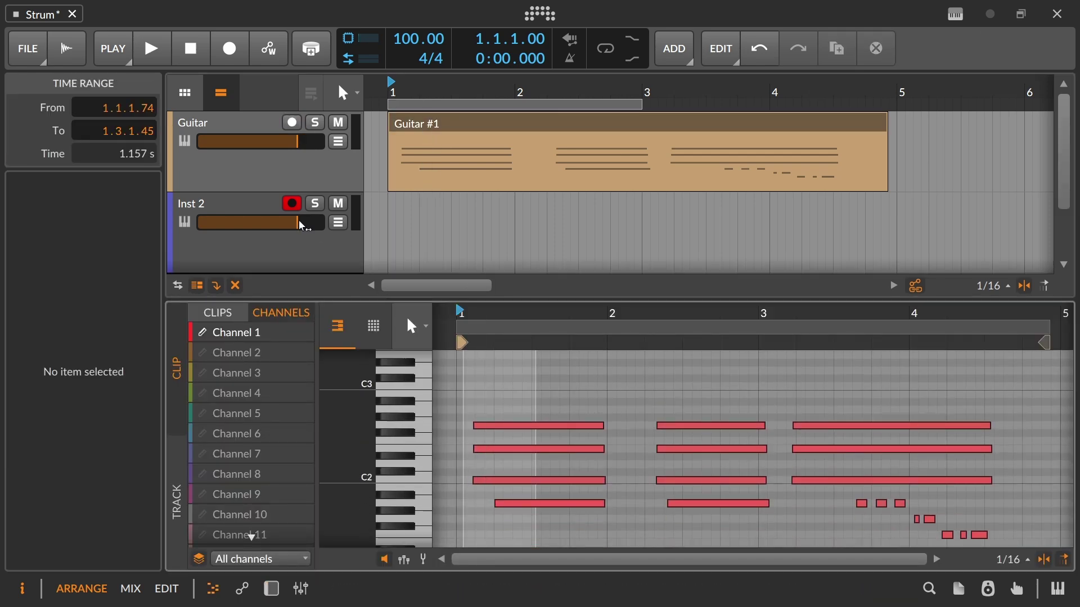
pyautogui.press('d')
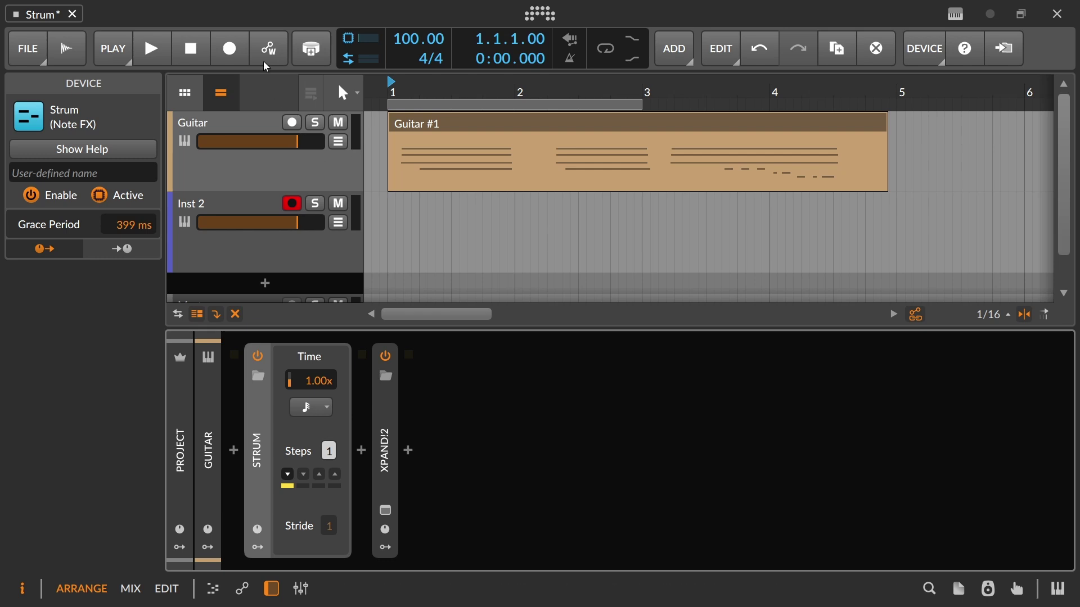
# Record the downward-strummed Guitar output onto the Inst 2 track for about two bars from bar 1
pyautogui.click(256, 47)
pyautogui.click(259, 49)
pyautogui.click(153, 49)
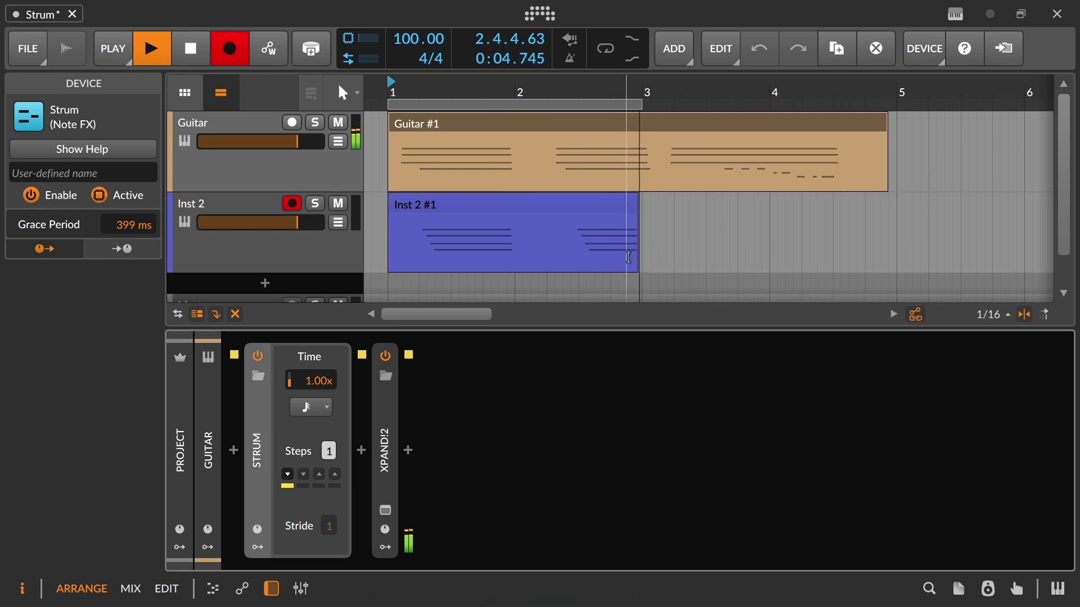
pyautogui.press('space')
pyautogui.moveTo(561, 93); pyautogui.dragTo(477, 68)
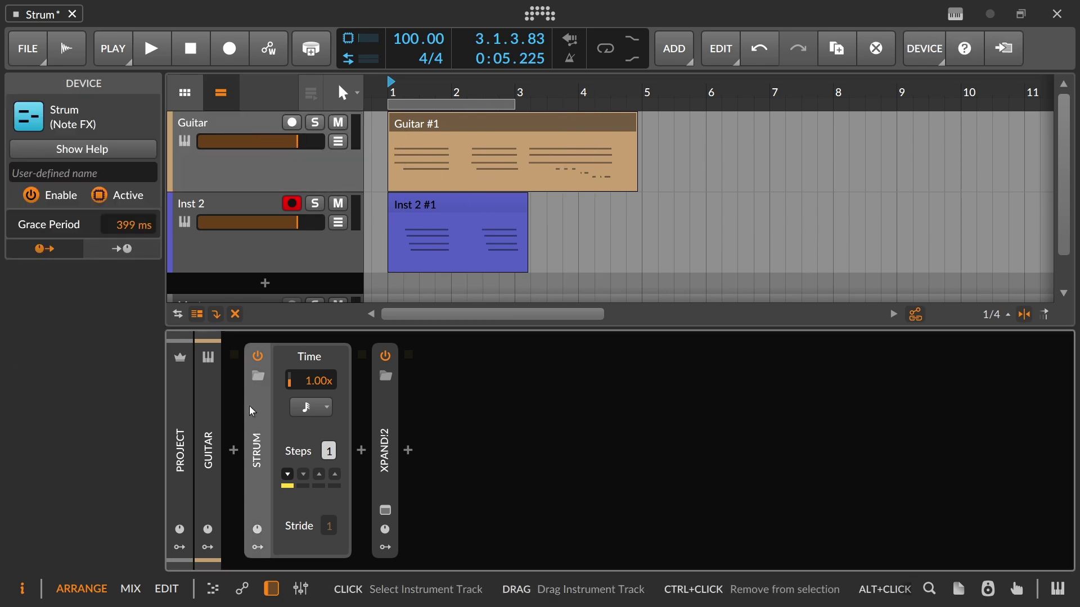
# Set the Strum device's first step back to an upward strum and delete the Inst 2 clip
pyautogui.click(288, 477)
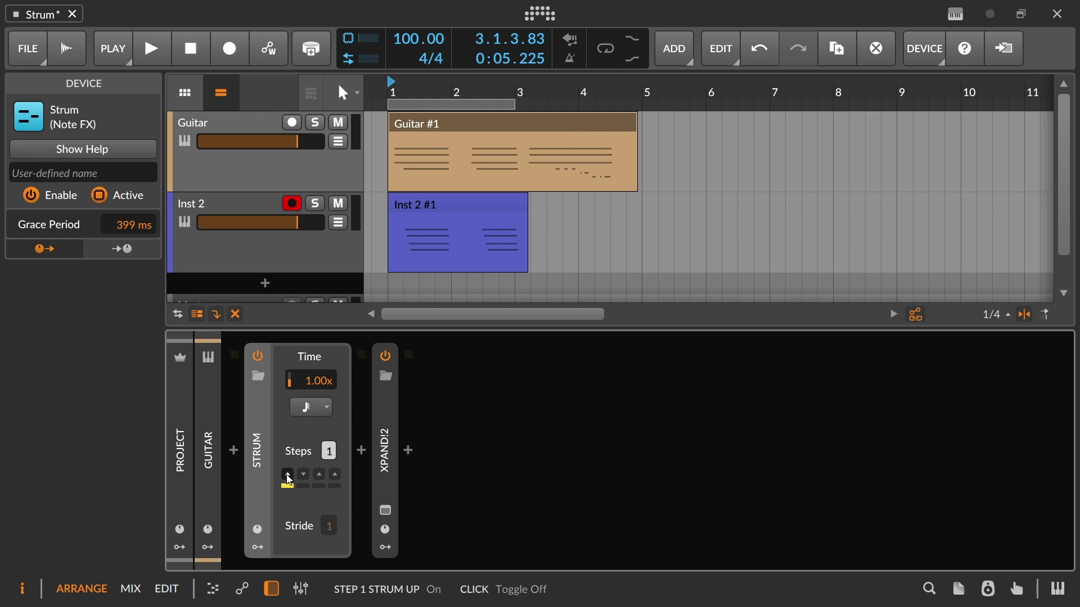
pyautogui.click(288, 477)
pyautogui.click(288, 477)
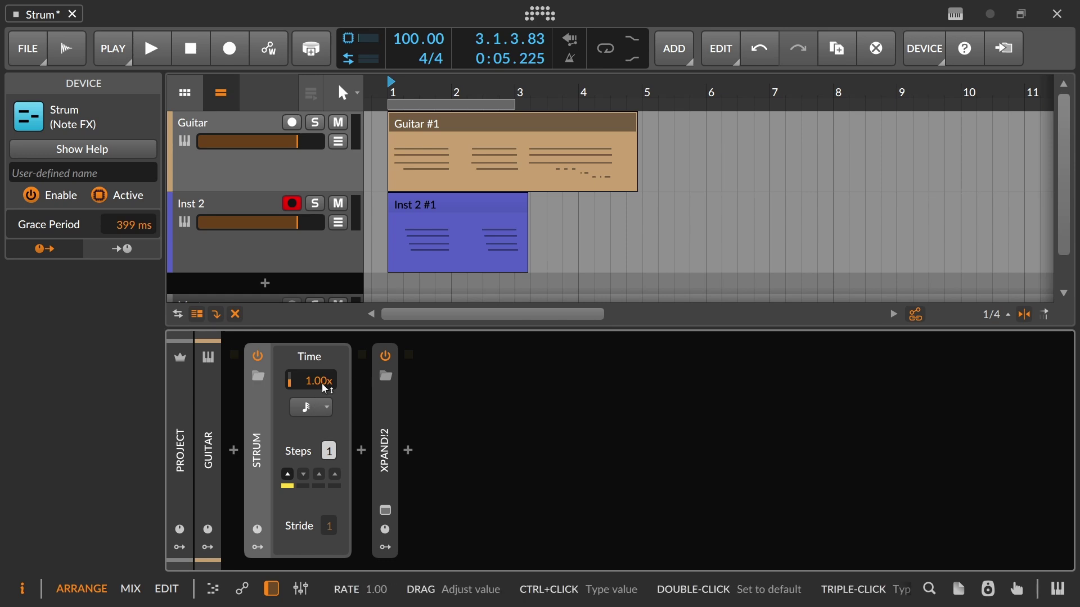
pyautogui.click(449, 214)
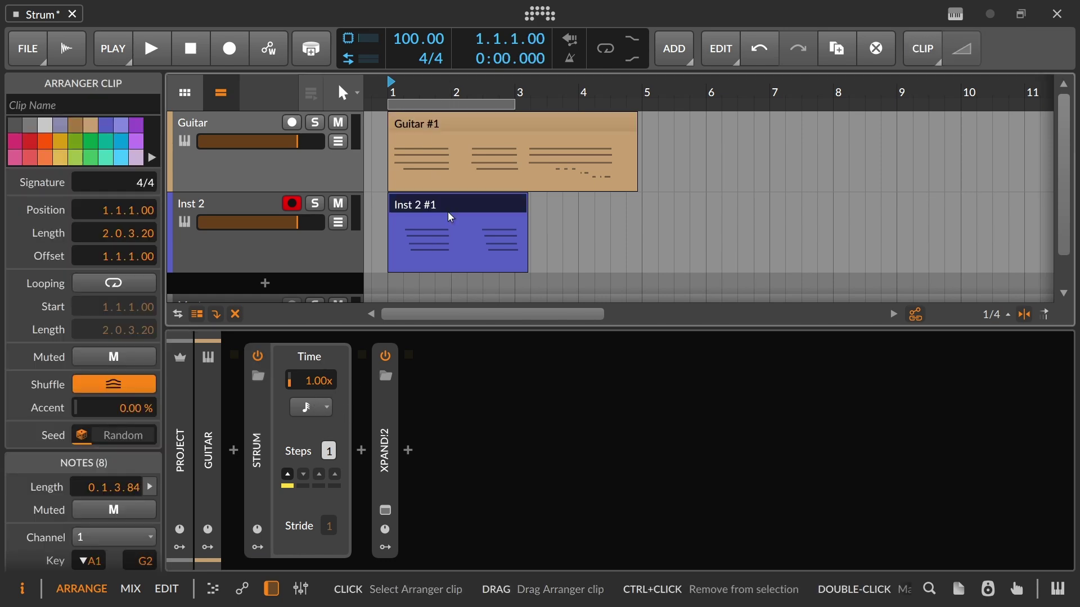
pyautogui.press('Delete')
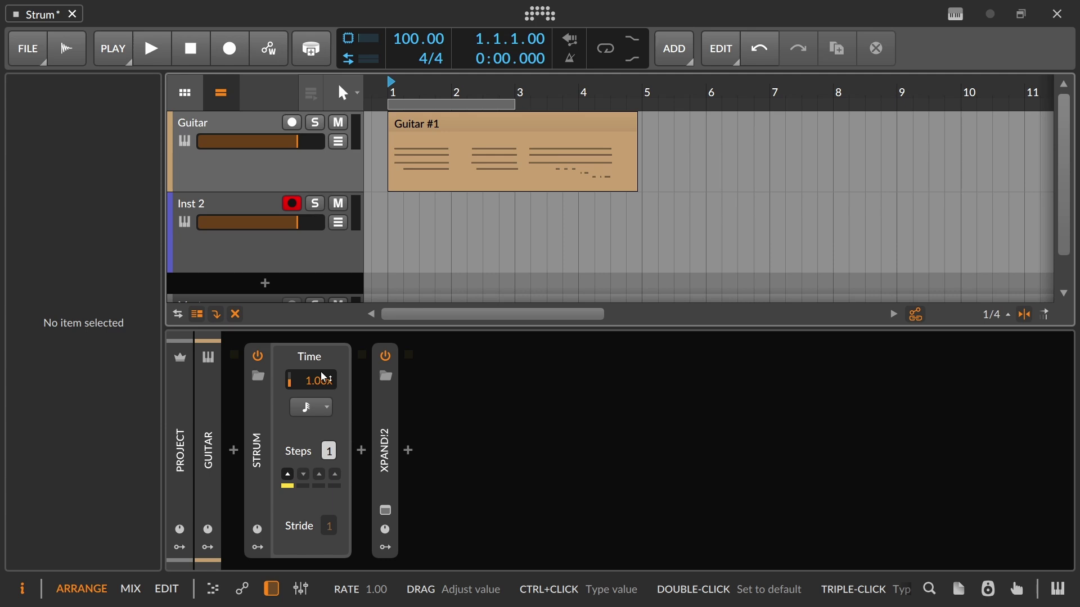
# Look over the Strum device's timebase options and keep the current 32nd note setting
pyautogui.click(312, 407)
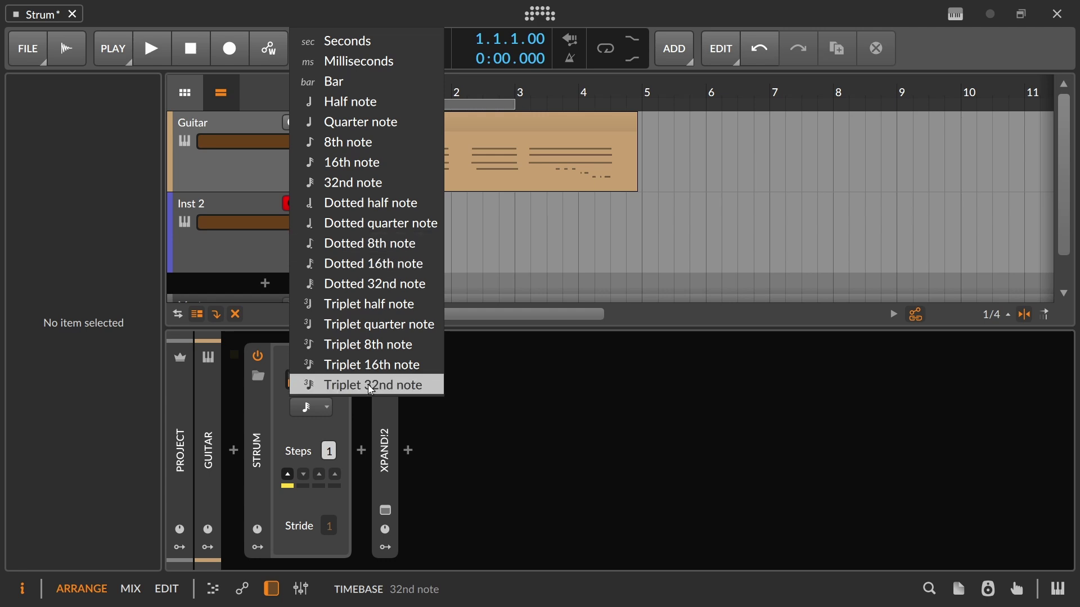
pyautogui.click(358, 448)
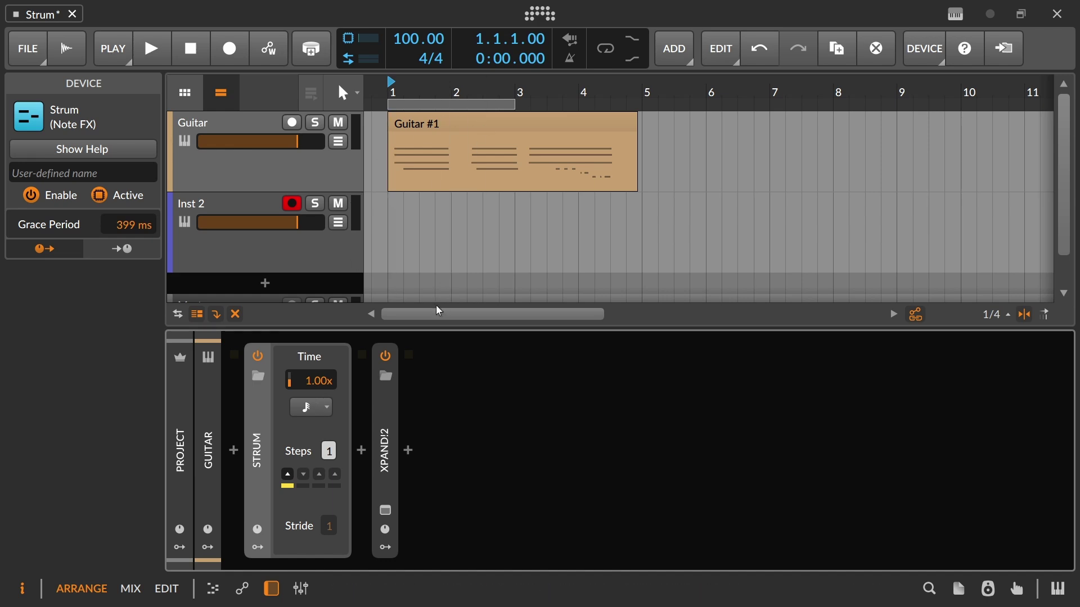
# Set the Strum device to 4 steps and make the fourth step a downward strum
pyautogui.moveTo(336, 456); pyautogui.dragTo(335, 454)
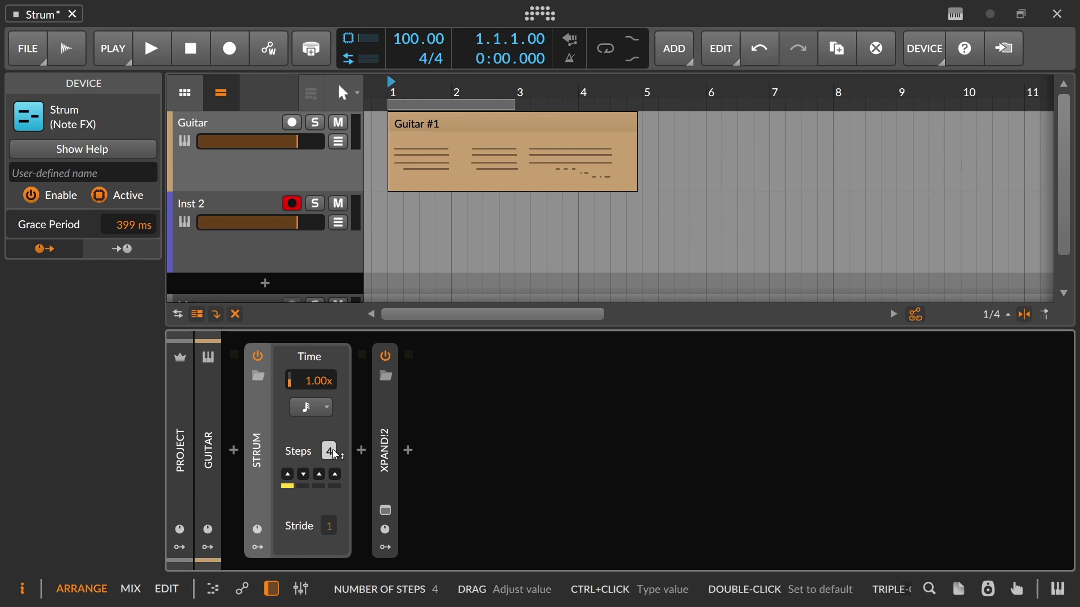
pyautogui.click(336, 478)
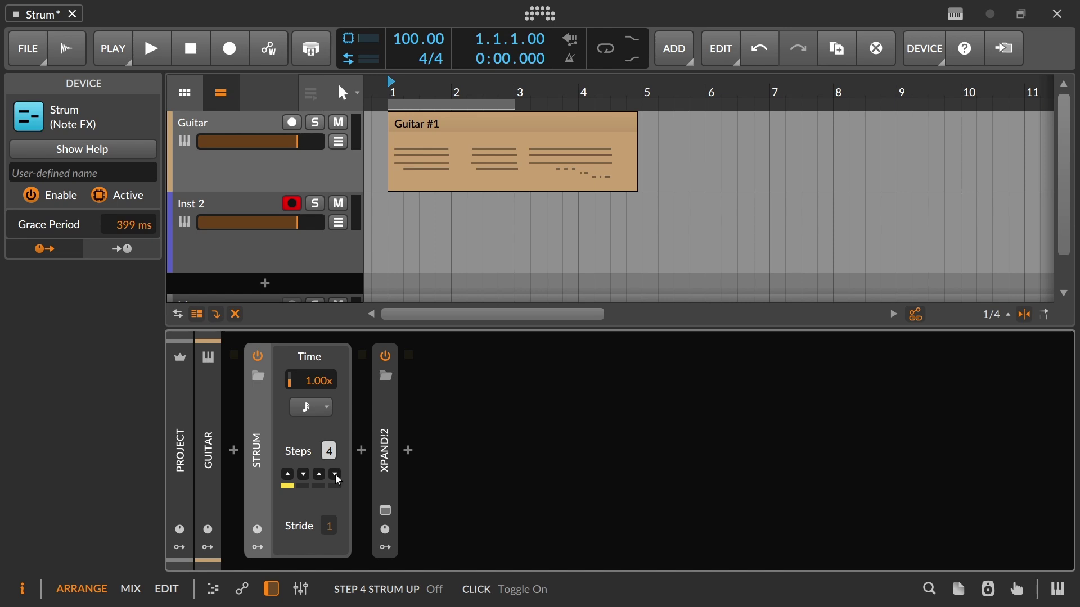
# Delete the clip on the Guitar track and arm Guitar for recording with Inst 2 disarmed
pyautogui.click(545, 131)
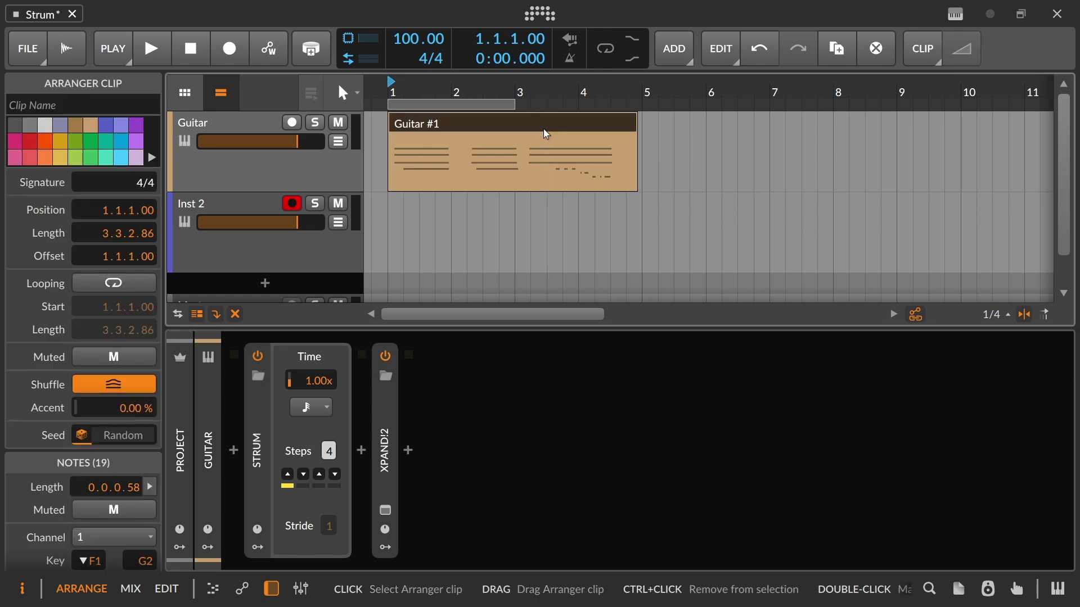
pyautogui.press('Delete')
pyautogui.click(292, 203)
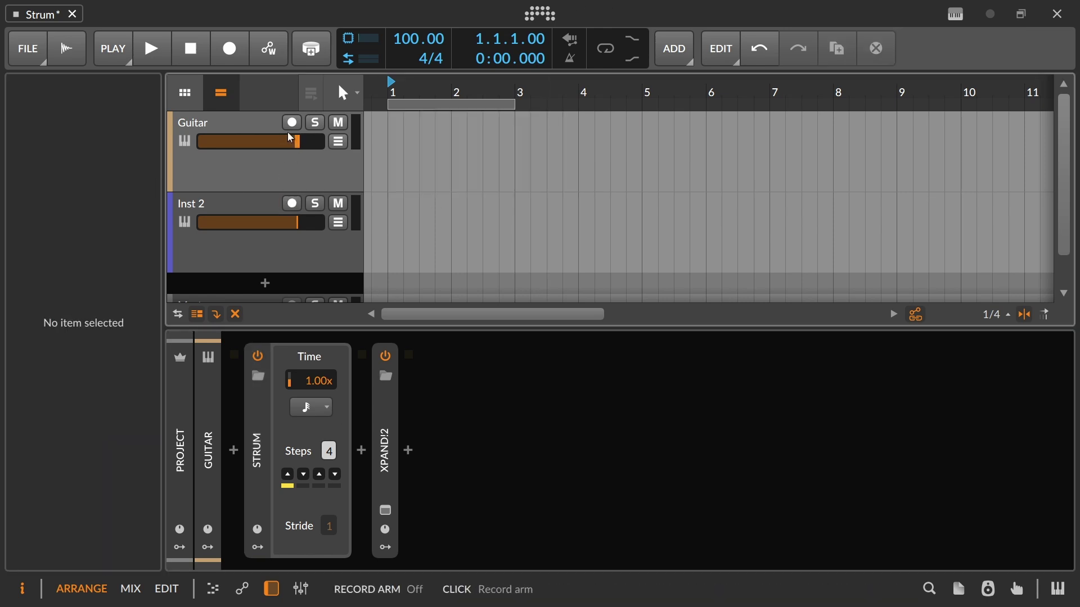
pyautogui.click(292, 122)
pyautogui.hotkey('shift', 'r')
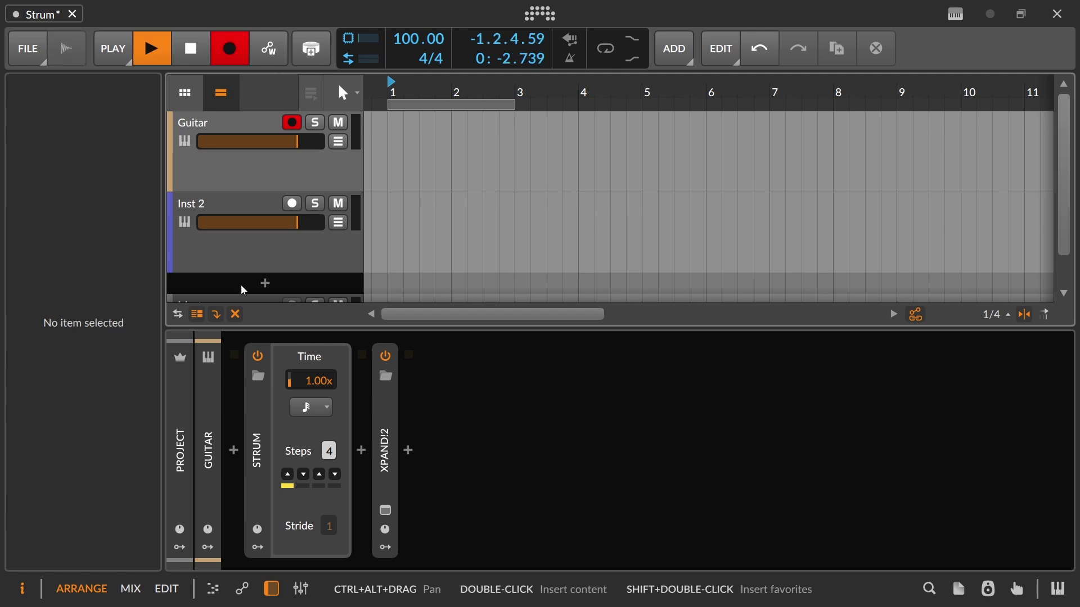
pyautogui.press('space')
pyautogui.click(214, 126)
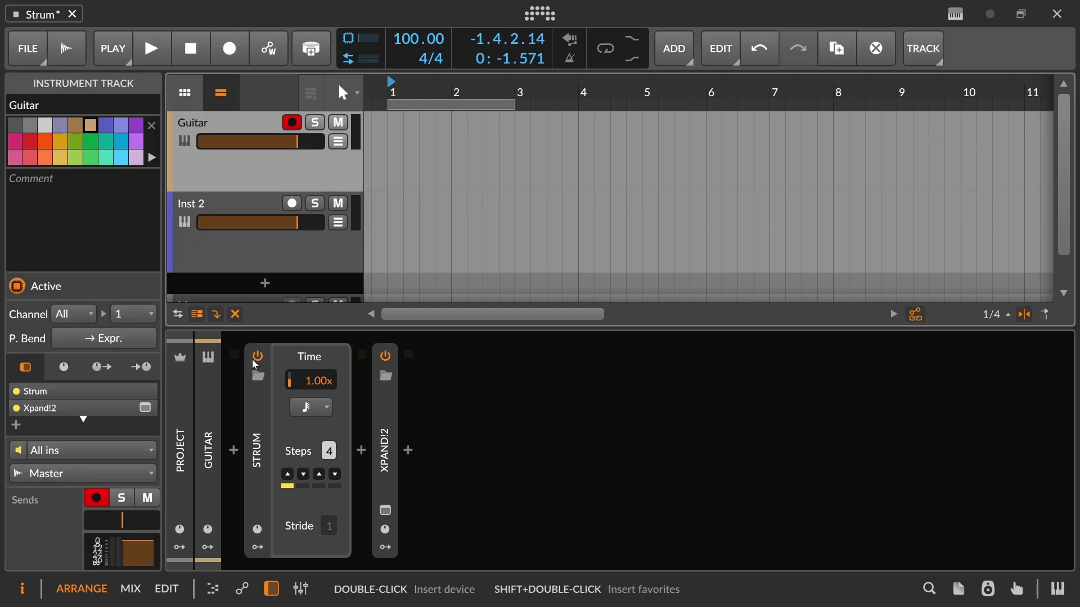
pyautogui.click(258, 374)
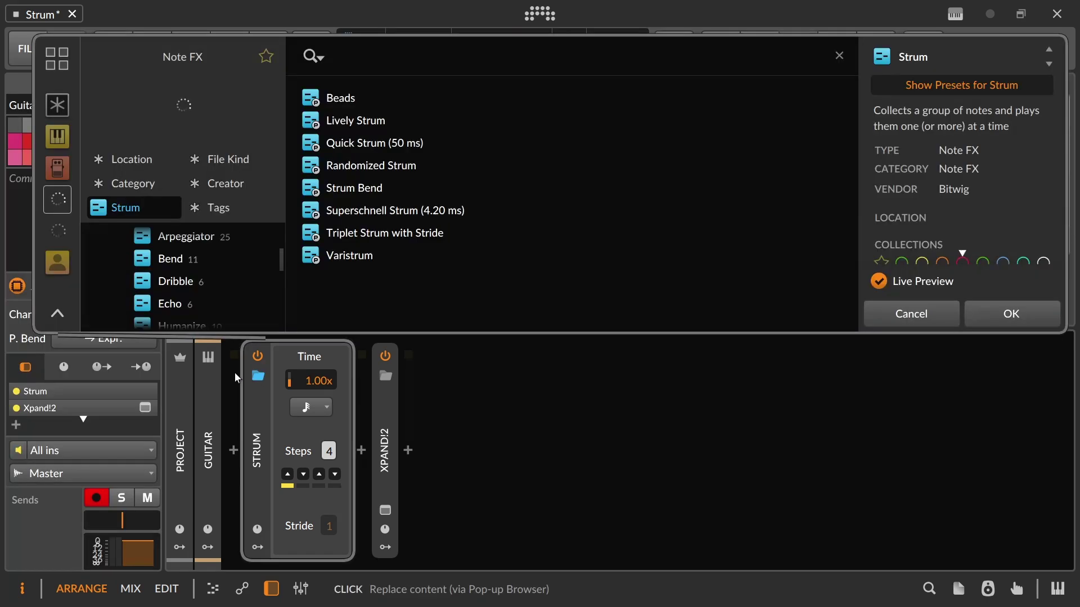
pyautogui.click(956, 307)
# Set the Strum device's Grace Period to 45 ms and record about five and a half bars of chords on the Guitar track
pyautogui.doubleClick(132, 226)
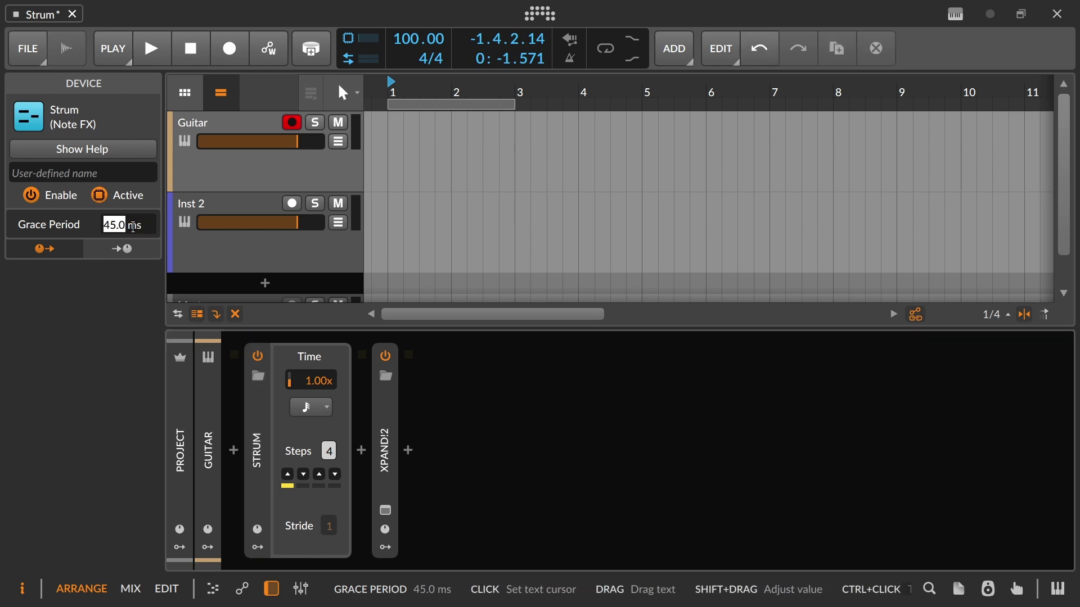
pyautogui.press('Return')
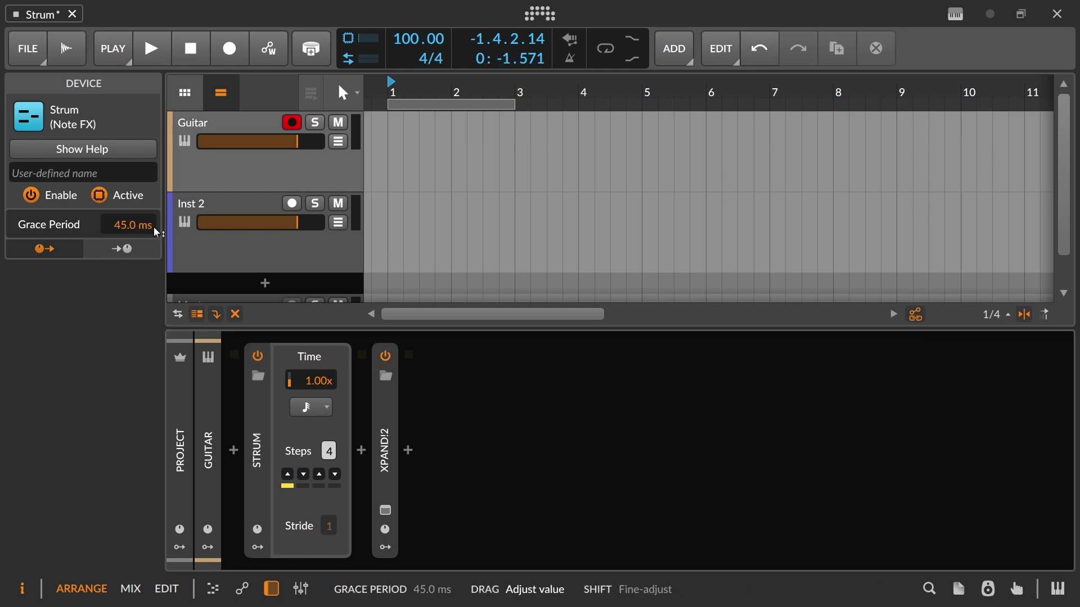
pyautogui.click(230, 49)
pyautogui.click(152, 48)
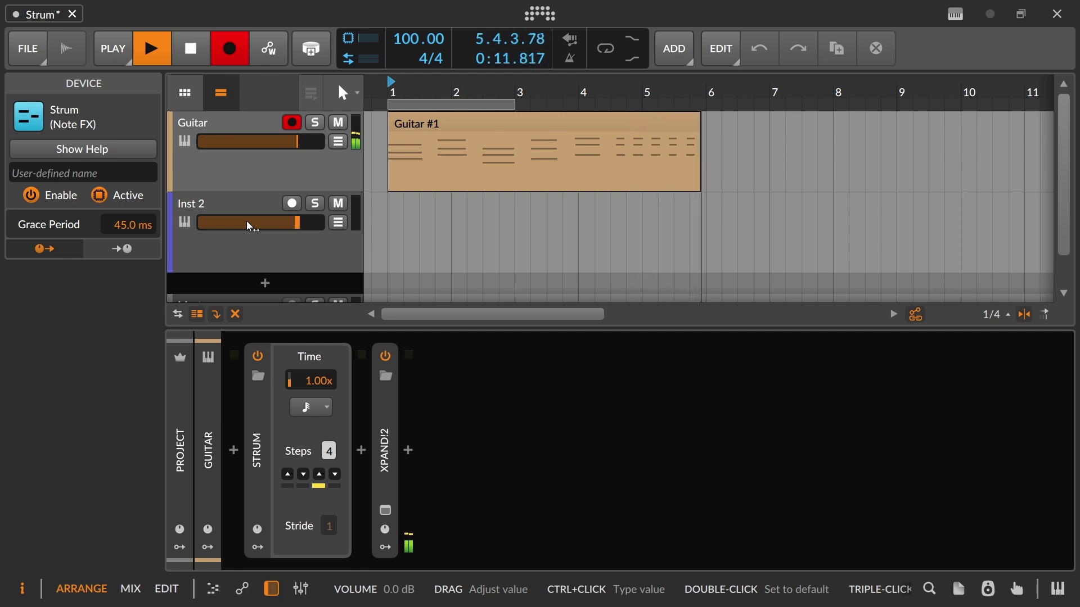
pyautogui.press('space')
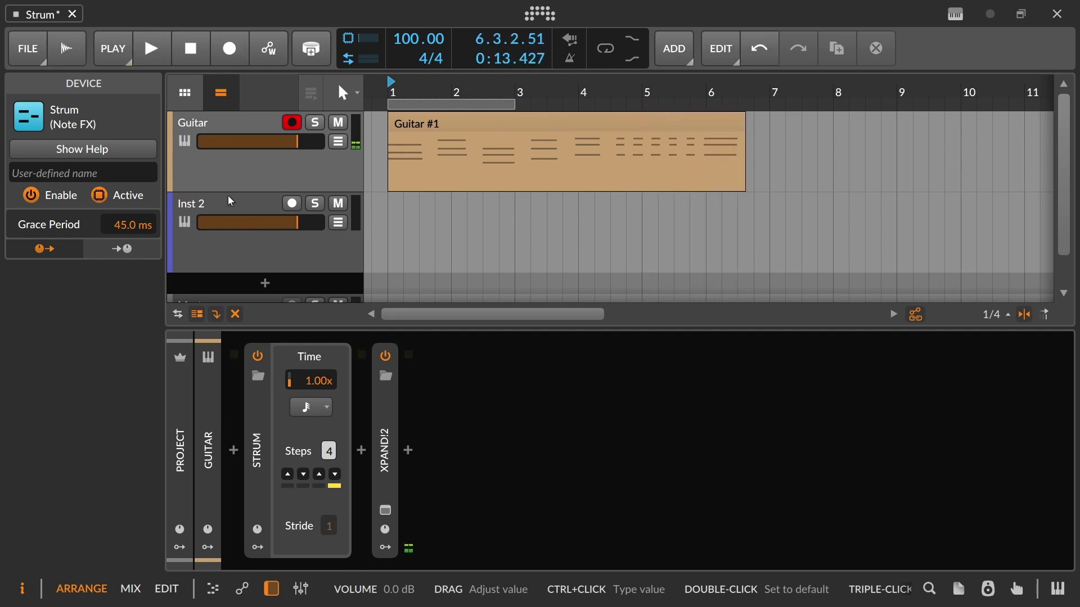
# Play back the start of the Guitar clip from bar 1 to check the Strum device's steps
pyautogui.press('space')
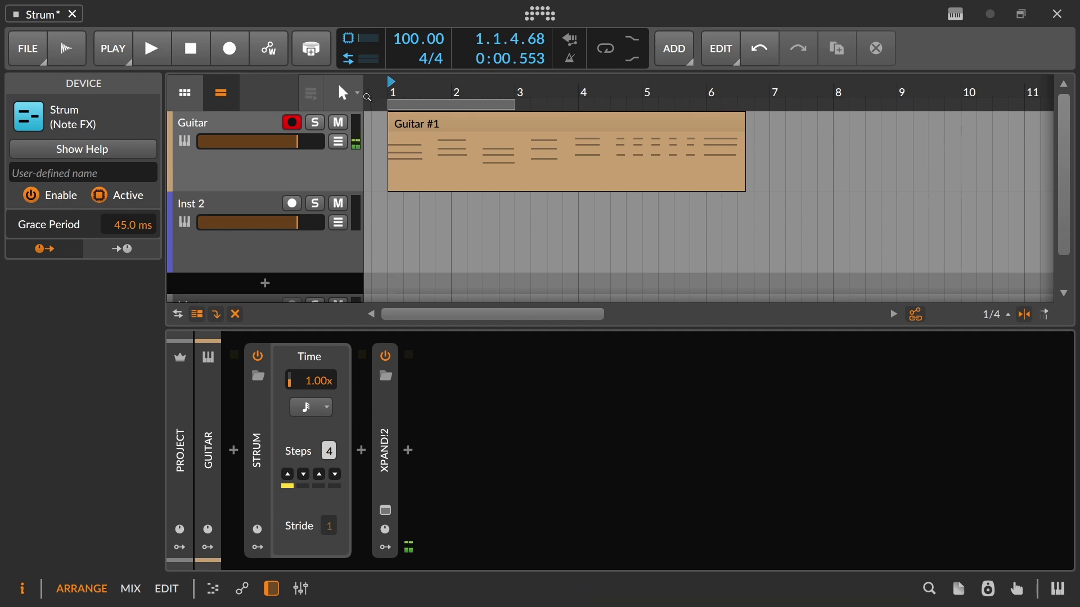
pyautogui.click(389, 90)
pyautogui.press('space')
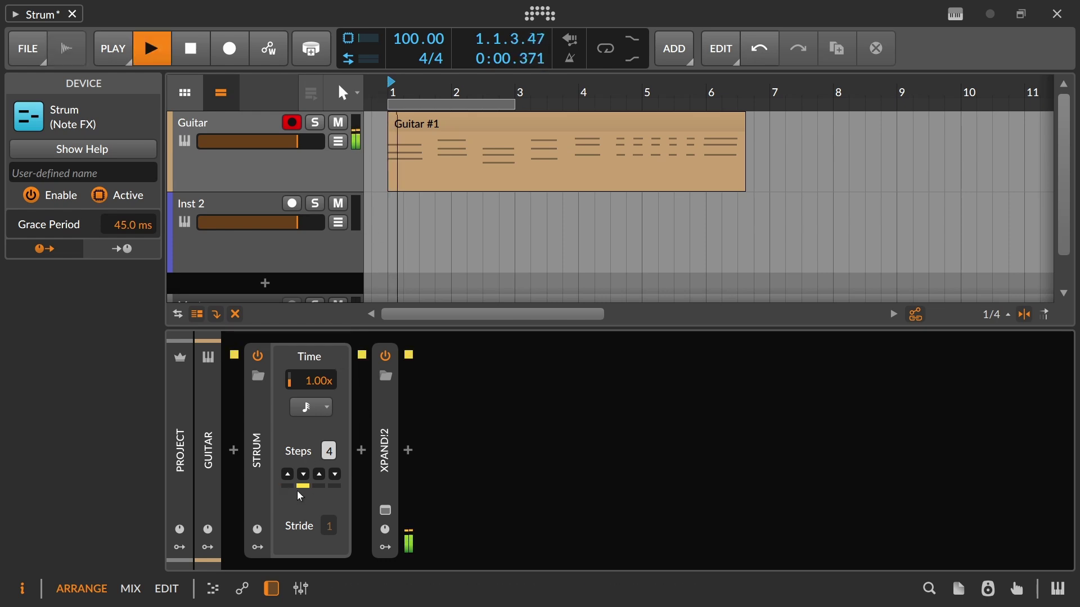
pyautogui.press('space')
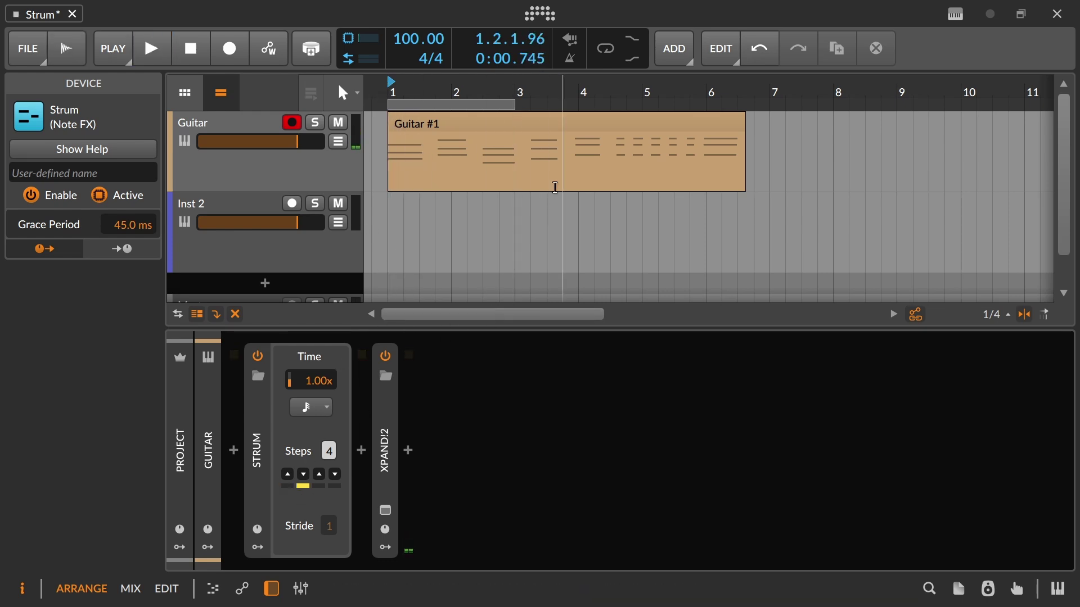
# Arm only the Inst 2 track and record the Guitar track's strummed output for nearly three bars from bar 1
pyautogui.click(292, 203)
pyautogui.click(231, 48)
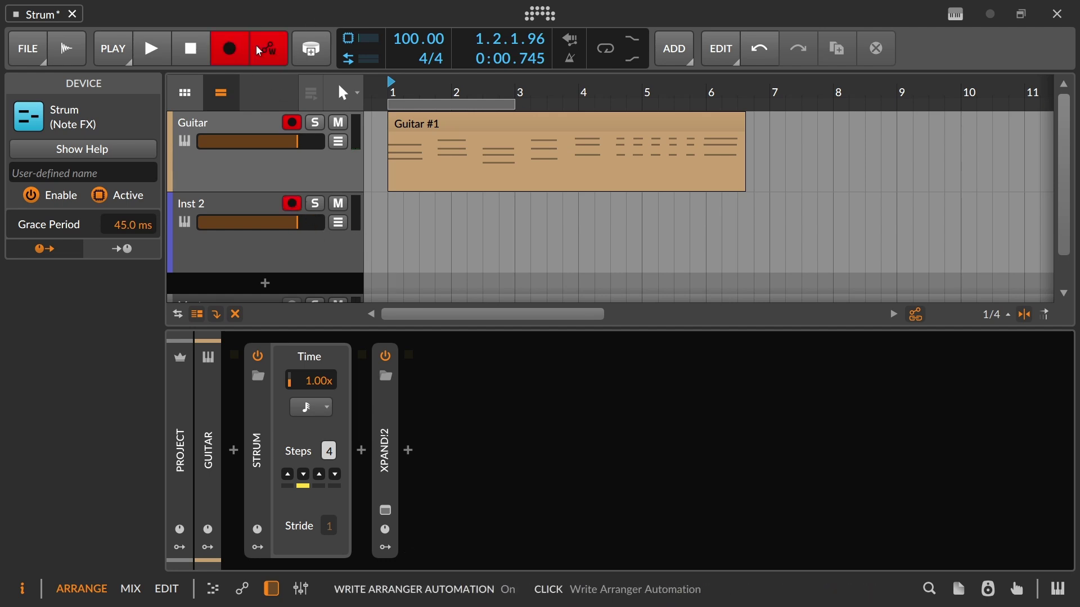
pyautogui.click(292, 122)
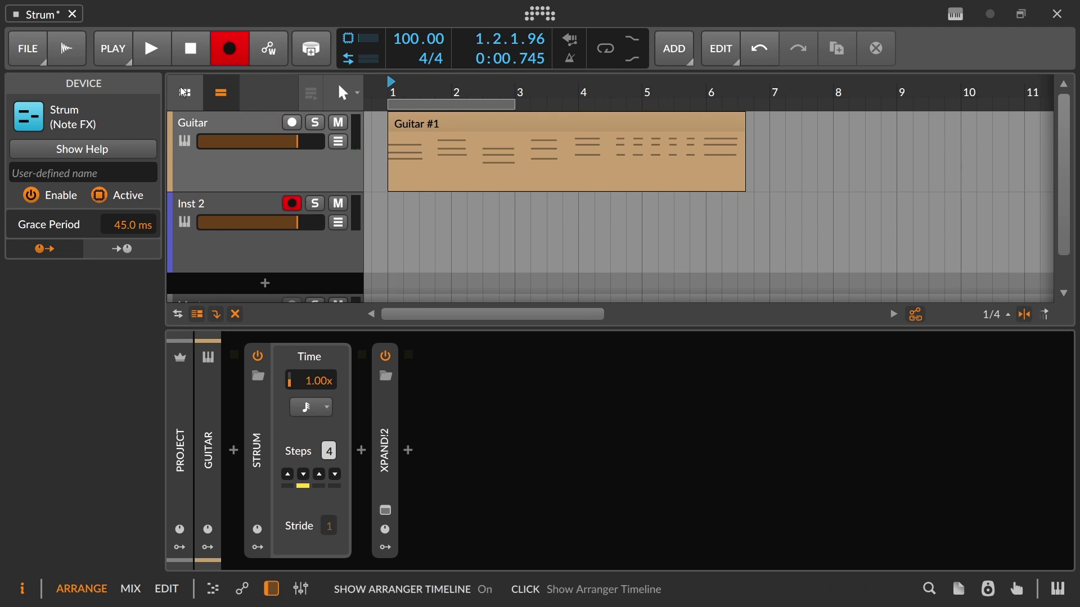
pyautogui.click(160, 56)
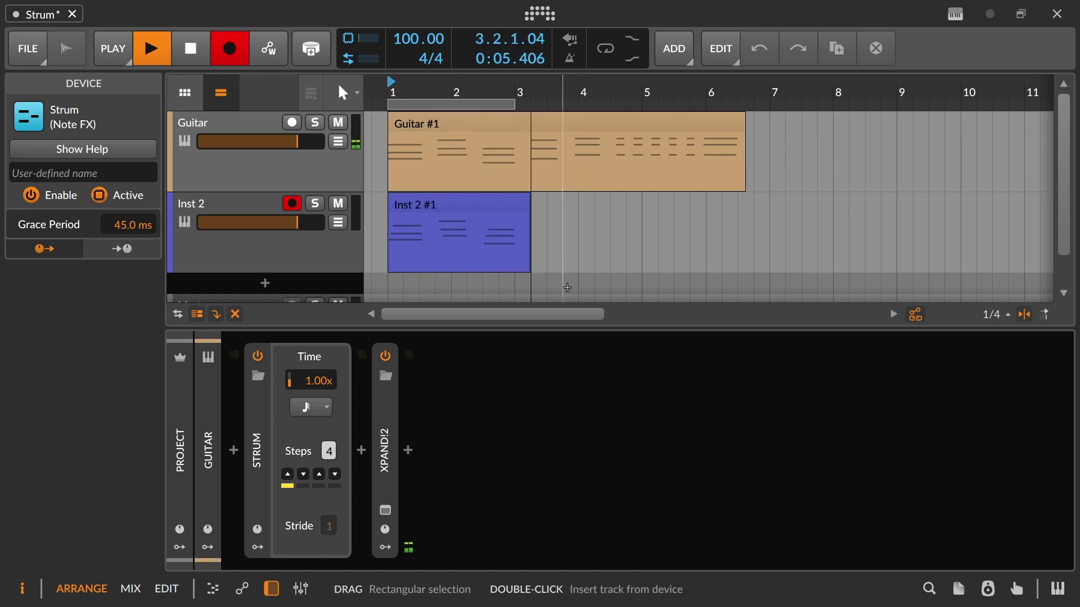
pyautogui.press('space')
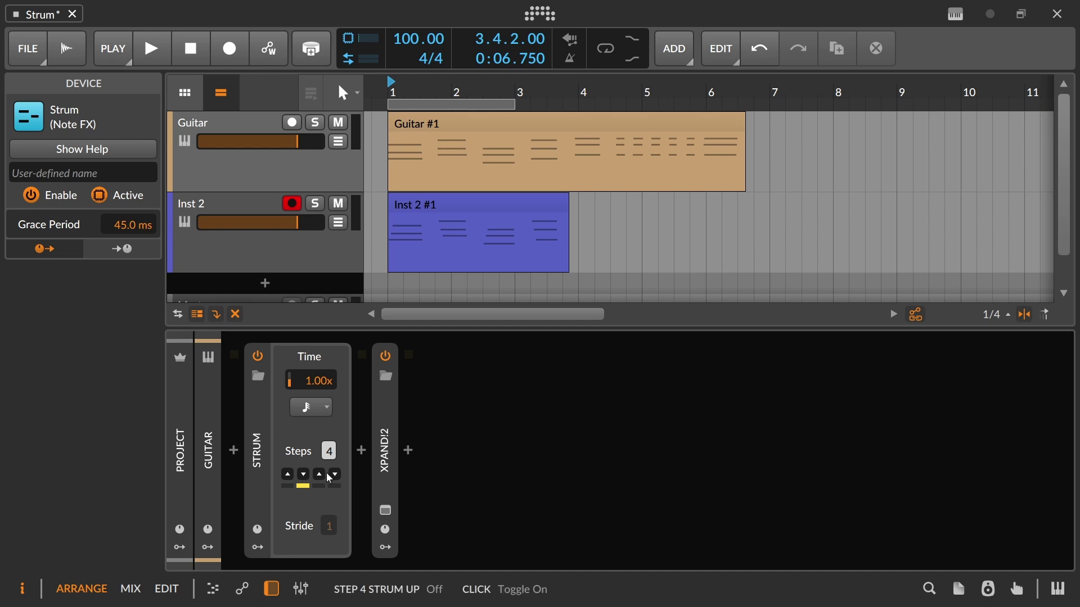
# Set the Strum device to 1 step with a Stride of 2
pyautogui.moveTo(329, 450); pyautogui.dragTo(329, 468)
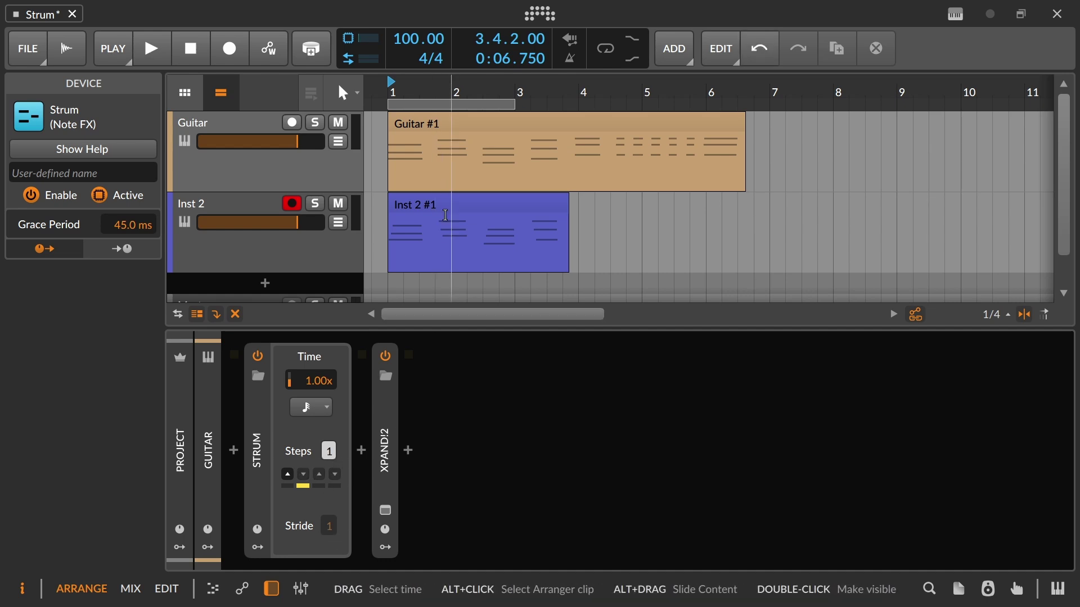
pyautogui.click(441, 212)
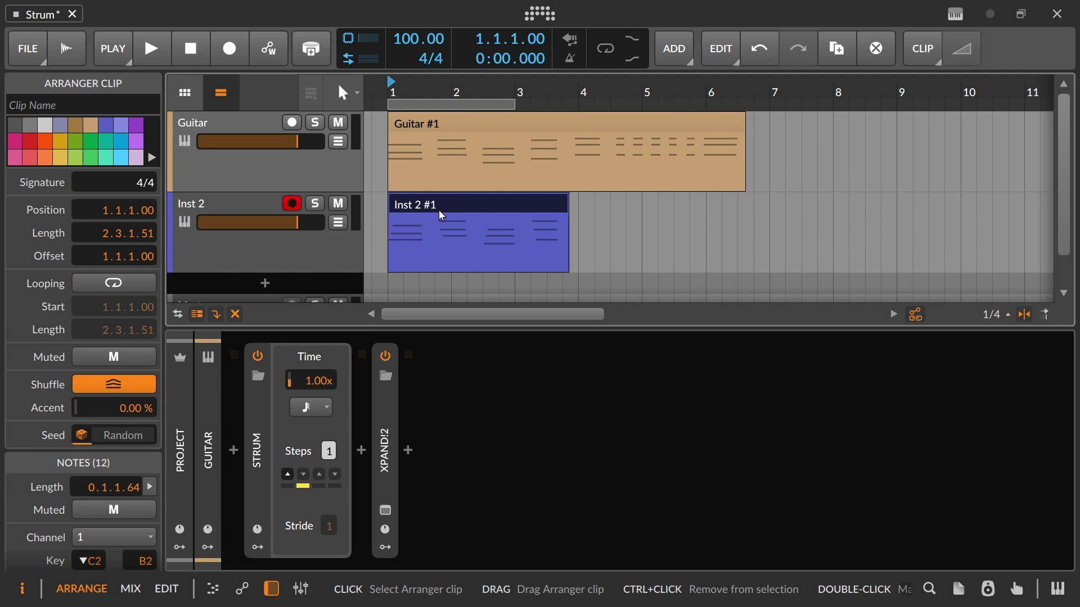
pyautogui.scroll(1, 329, 525)
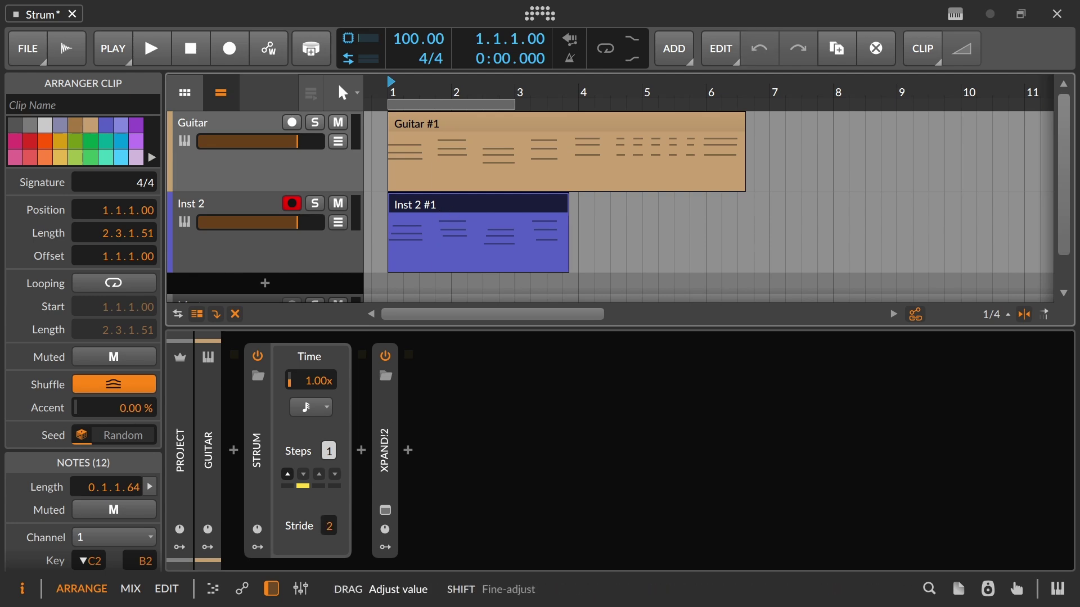
# Delete the recorded clips on the Guitar and Inst 2 tracks
pyautogui.click(432, 135)
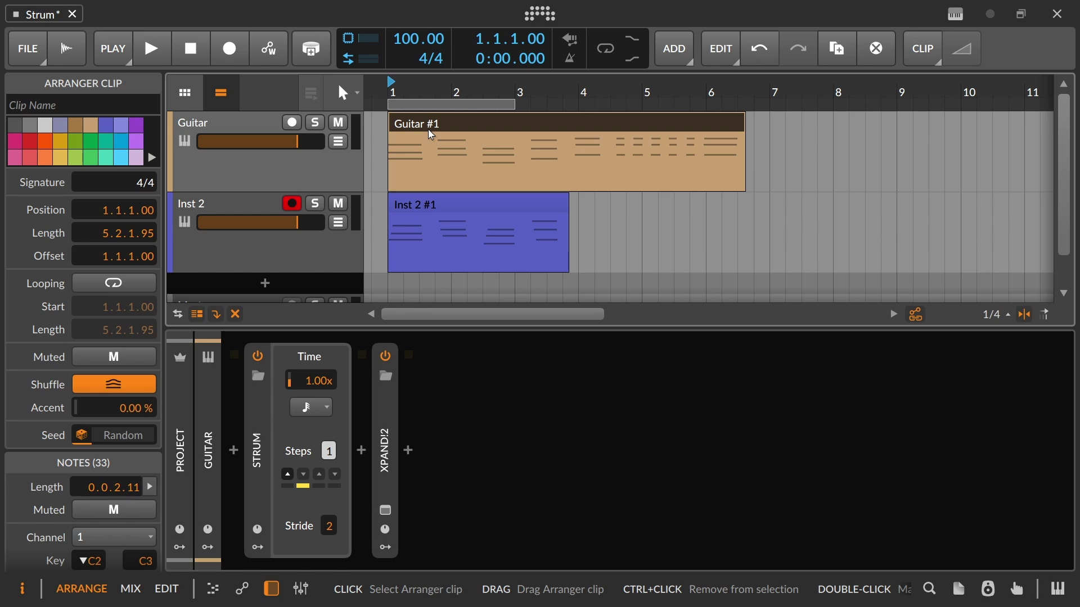
pyautogui.press('Delete')
pyautogui.click(434, 205)
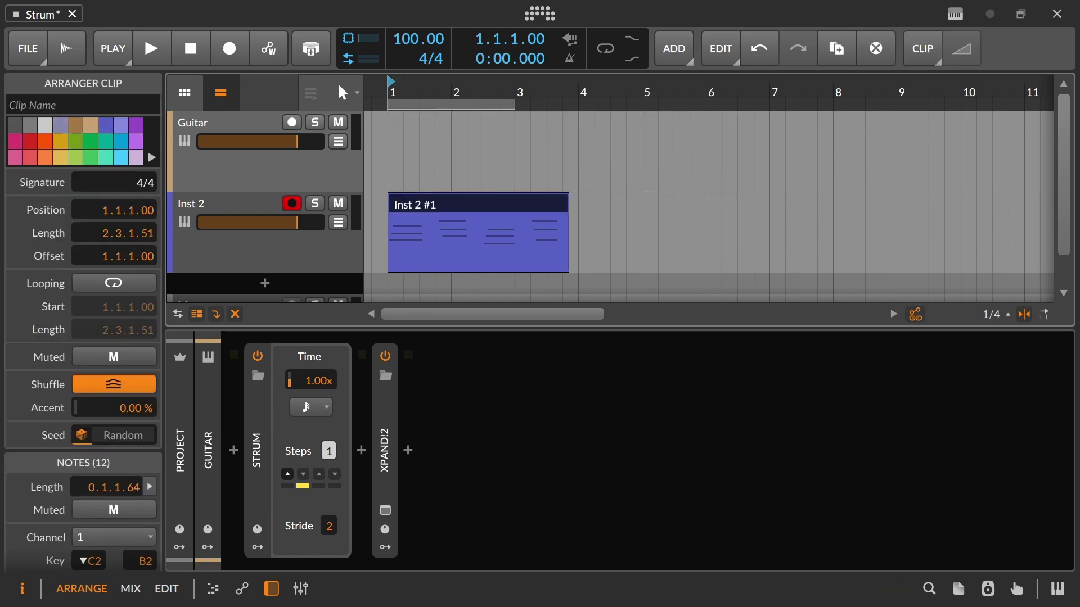
pyautogui.moveTo(400, 79); pyautogui.dragTo(402, 85)
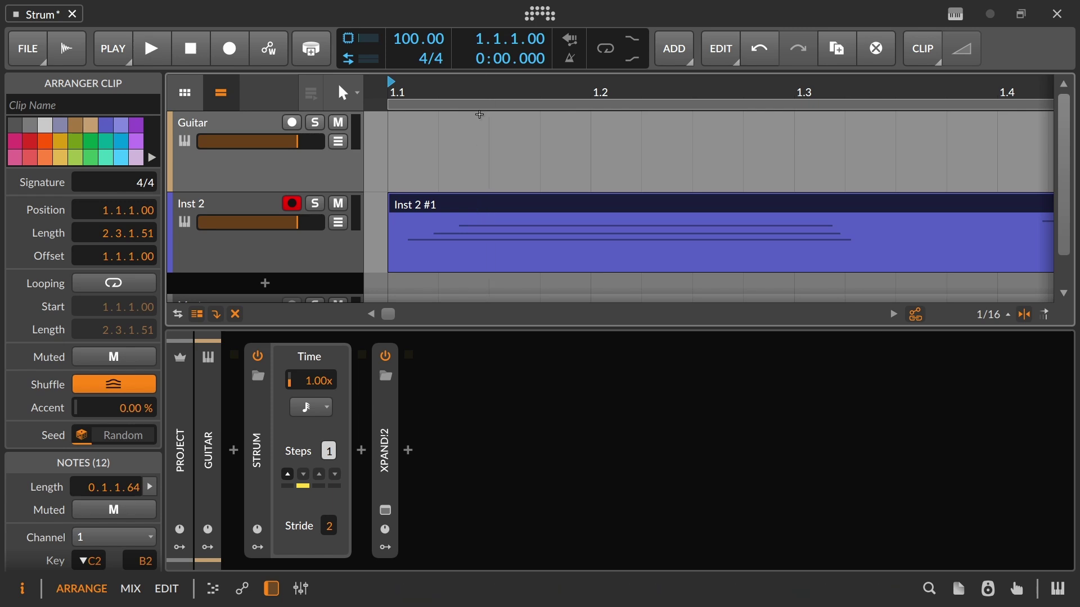
pyautogui.moveTo(487, 86); pyautogui.dragTo(486, 78)
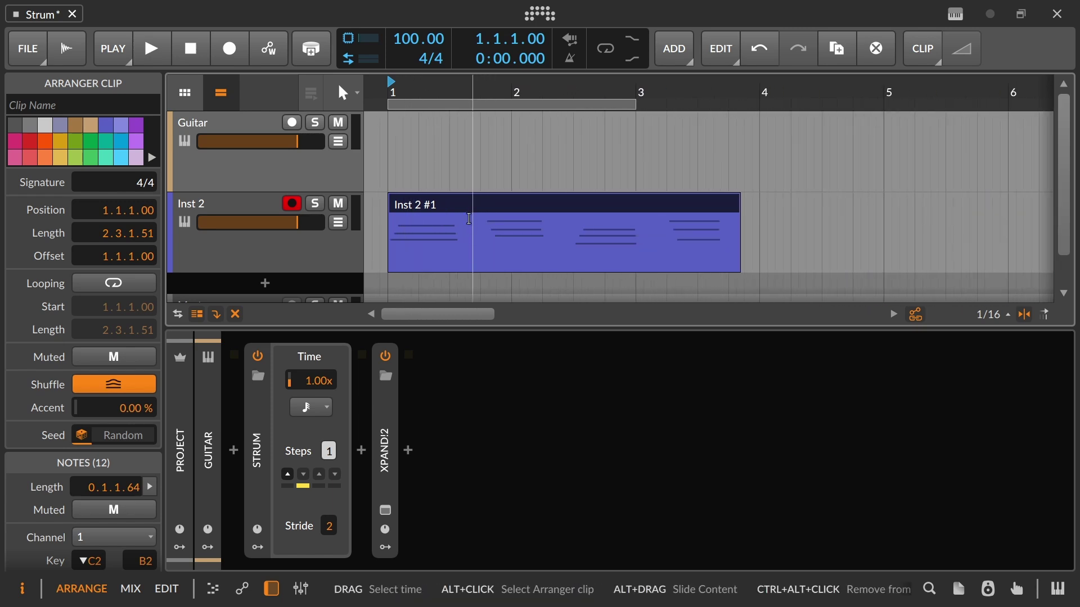
pyautogui.press('Delete')
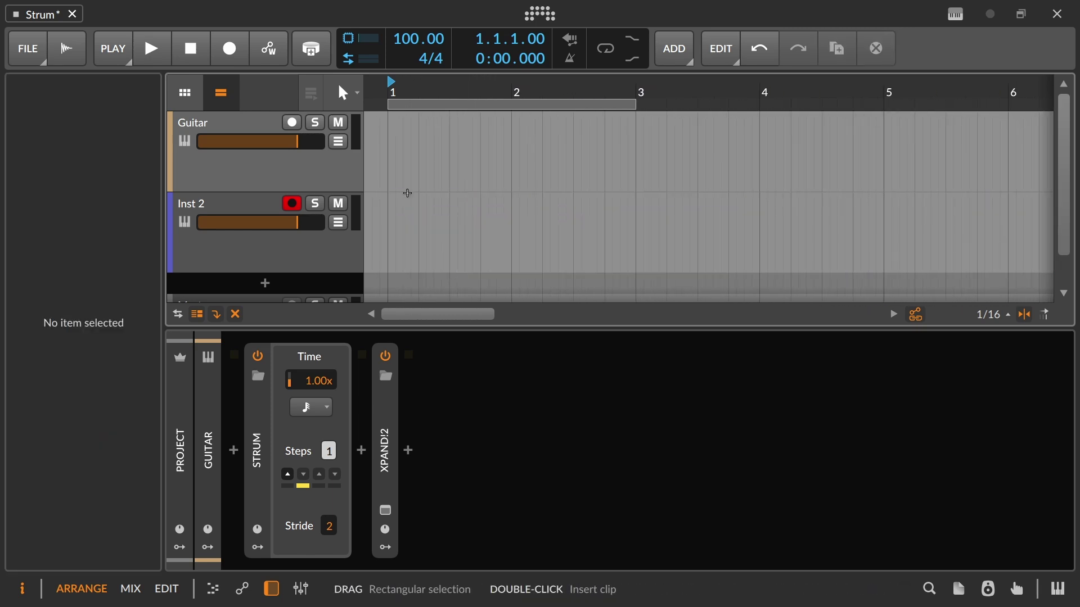
# Arm Guitar for recording with Inst 2 disarmed, and set the Strum device's timebase to 8th note
pyautogui.click(293, 124)
pyautogui.click(293, 204)
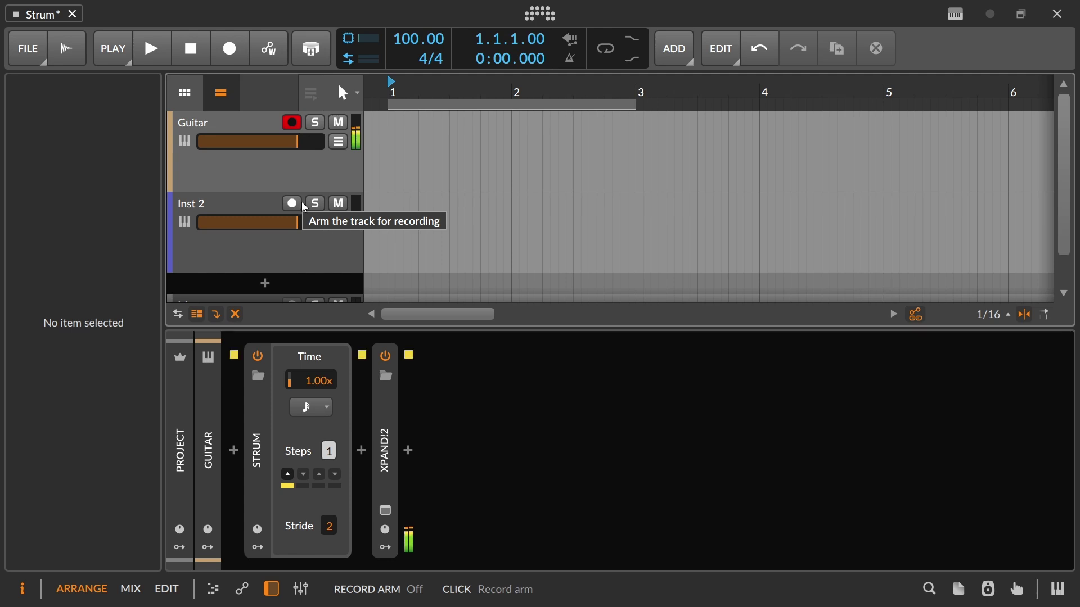
pyautogui.click(312, 407)
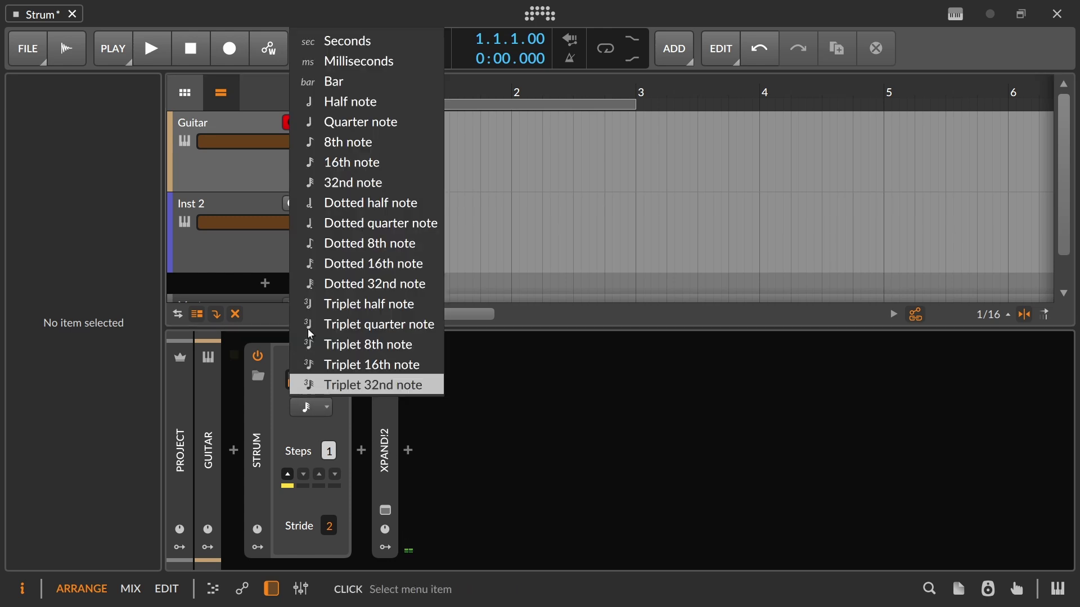
pyautogui.click(367, 125)
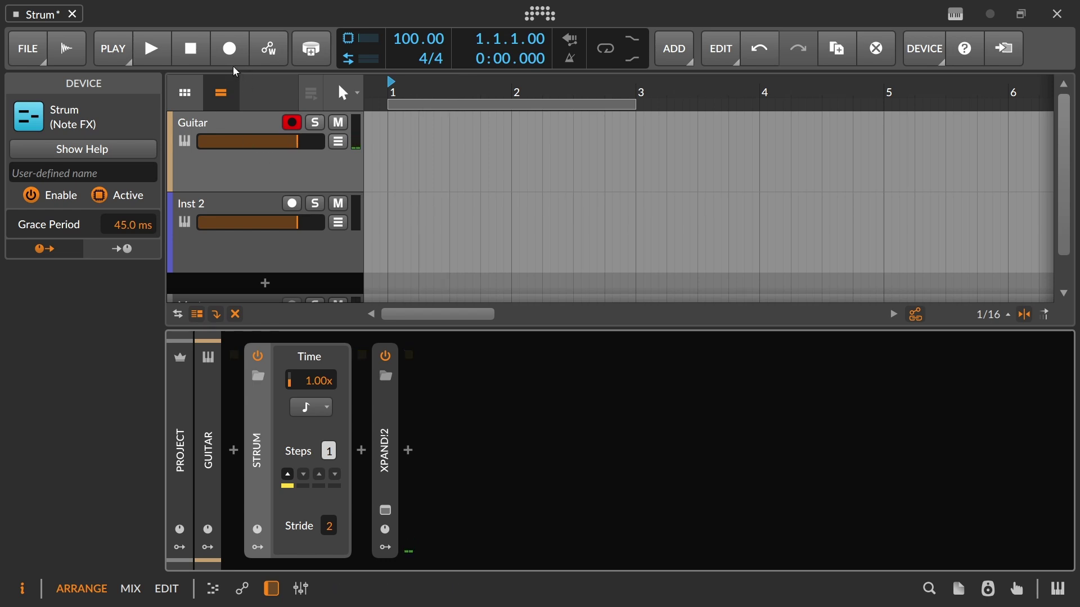
# Record a sustained six-note chord for about one and a half bars on the Guitar track and open the clip's notes
pyautogui.click(230, 48)
pyautogui.click(153, 51)
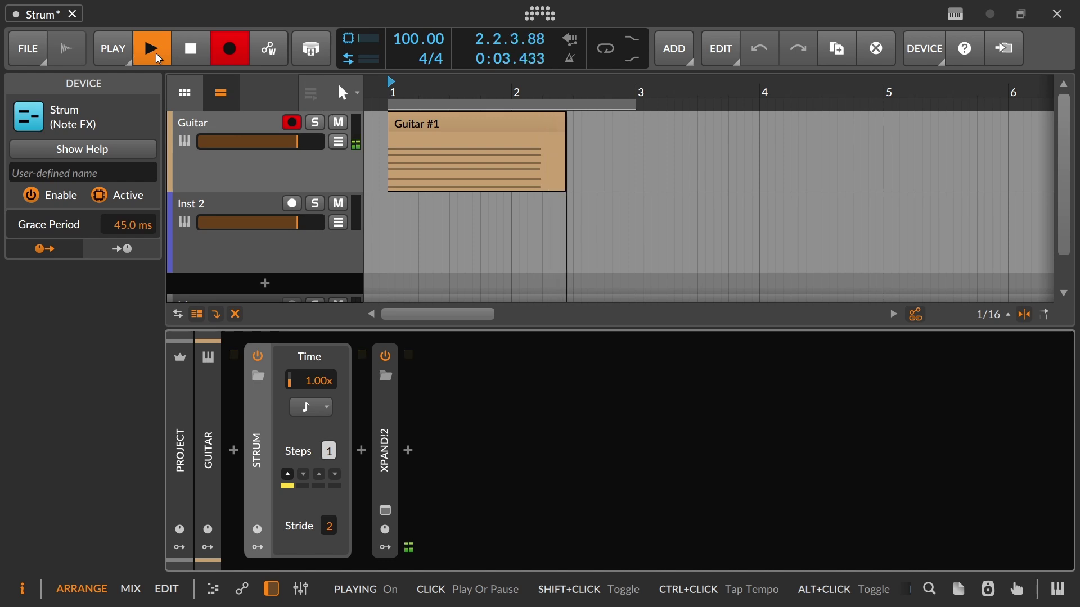
pyautogui.click(157, 53)
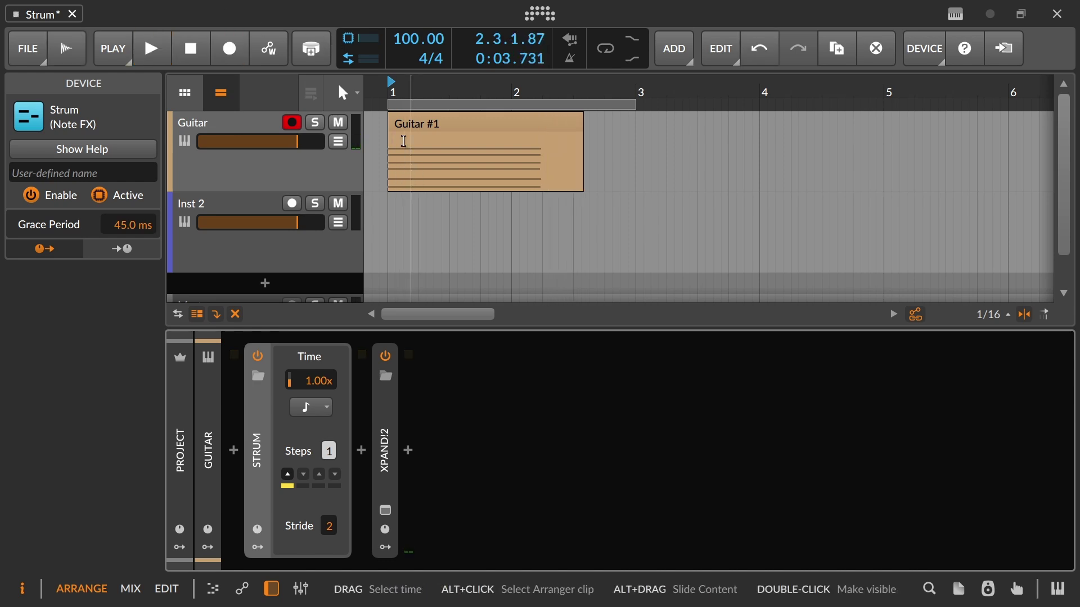
pyautogui.doubleClick(404, 140)
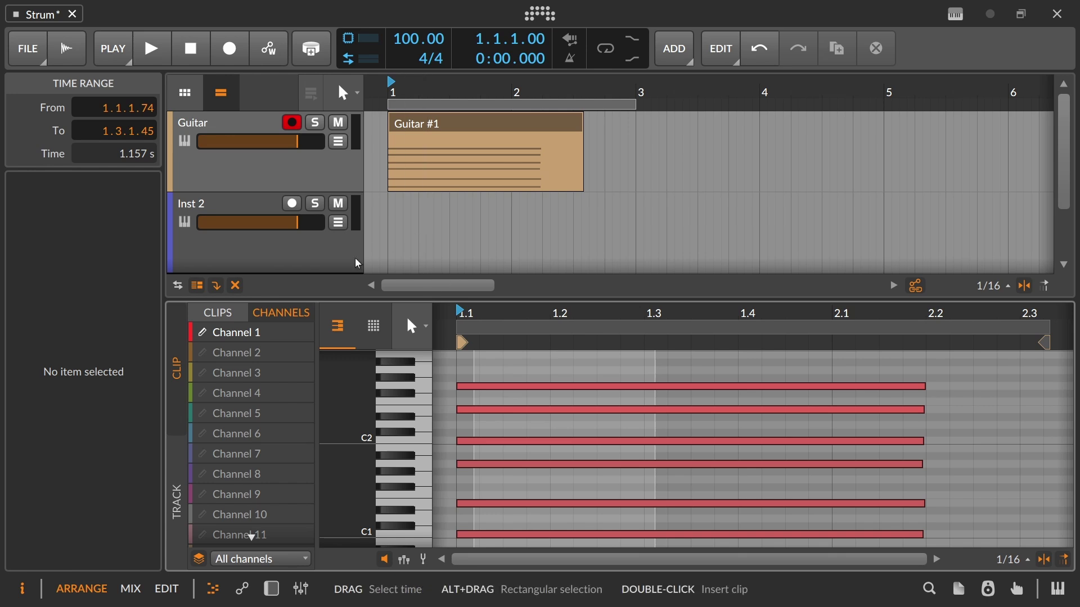
pyautogui.click(410, 163)
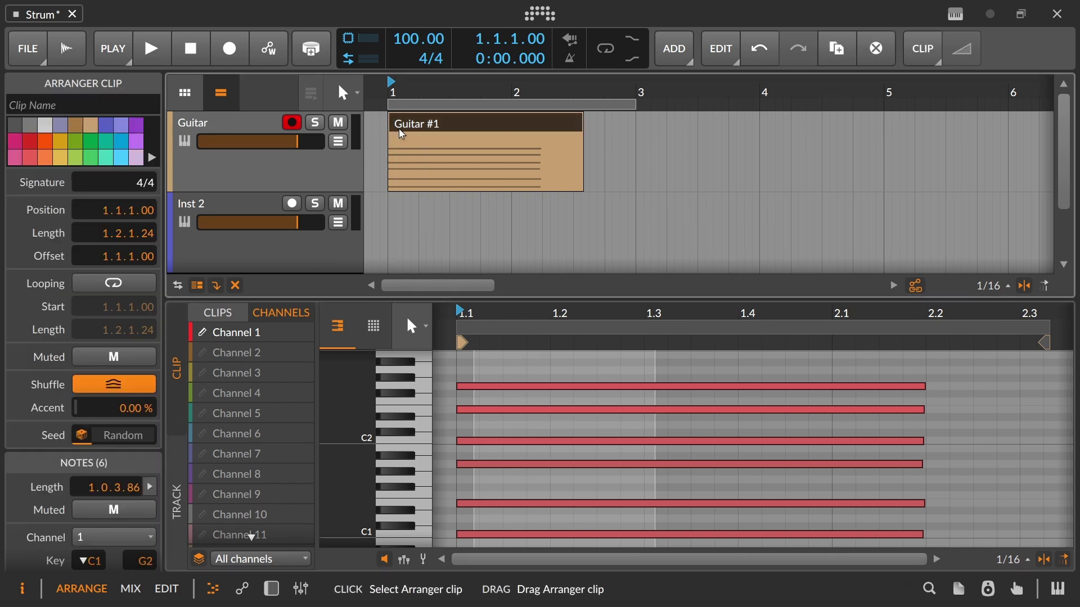
# Arm only the Inst 2 track and record the Guitar track's strummed chord for about one and a quarter bars
pyautogui.click(292, 122)
pyautogui.click(291, 203)
pyautogui.click(230, 48)
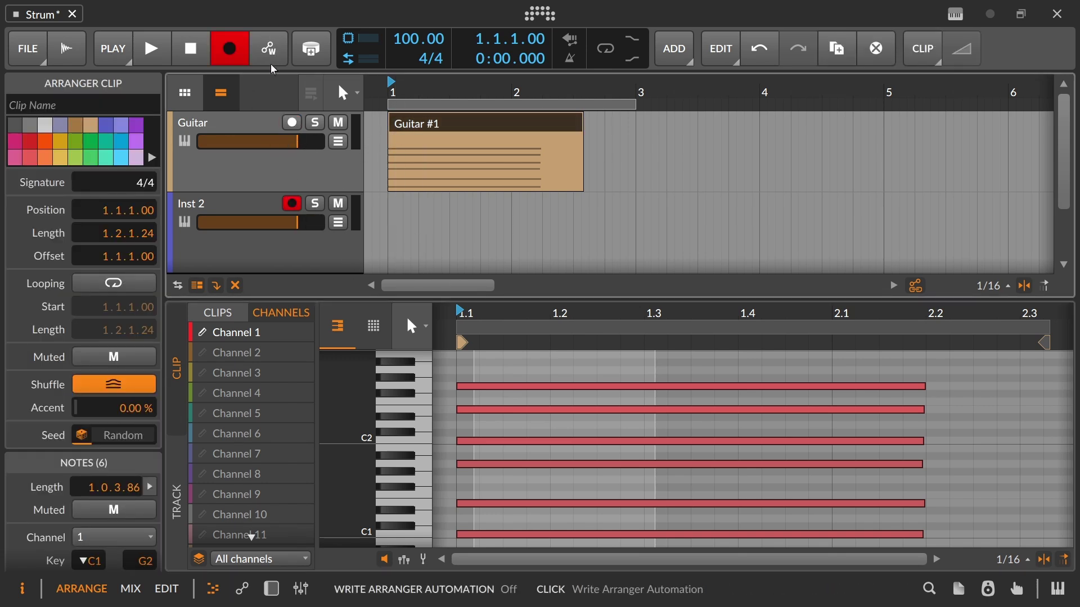
pyautogui.click(163, 59)
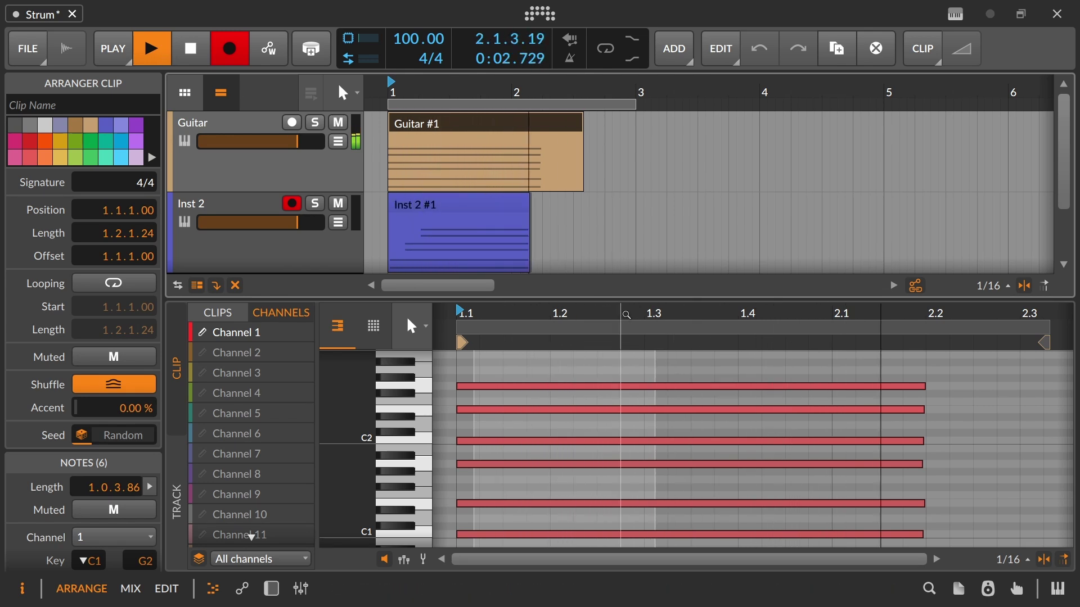
pyautogui.press('space')
# Enlarge the note editor and add a C3 note to the Guitar clip from 1.1.1.00, as long as the chord's other notes
pyautogui.moveTo(590, 299); pyautogui.dragTo(535, 269)
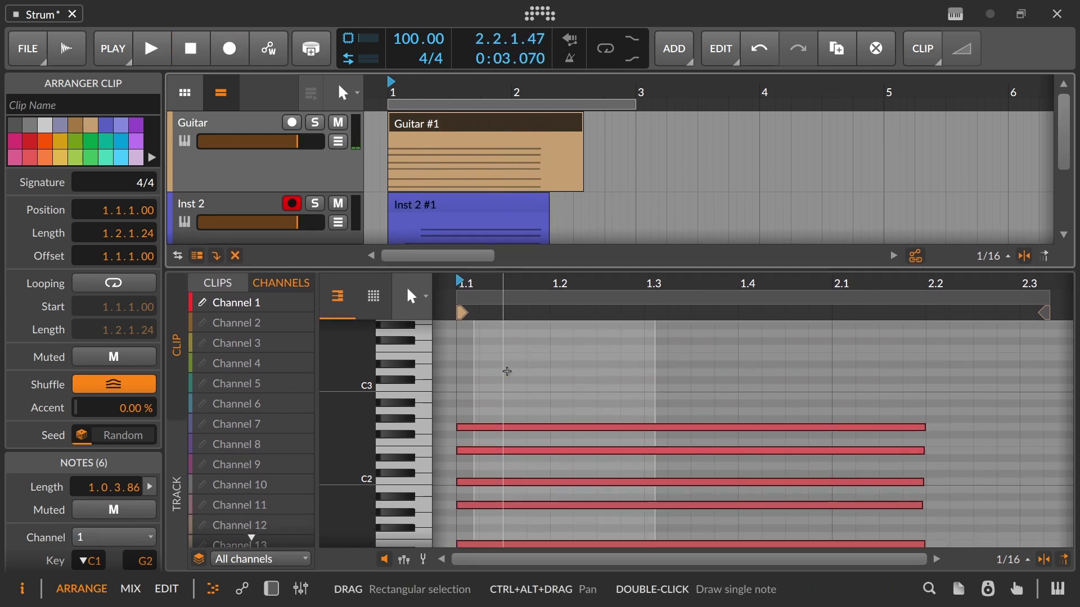
pyautogui.doubleClick(462, 388)
pyautogui.moveTo(462, 388); pyautogui.dragTo(917, 389)
pyautogui.scroll(-3, 523, 222)
pyautogui.scroll(2, 523, 222)
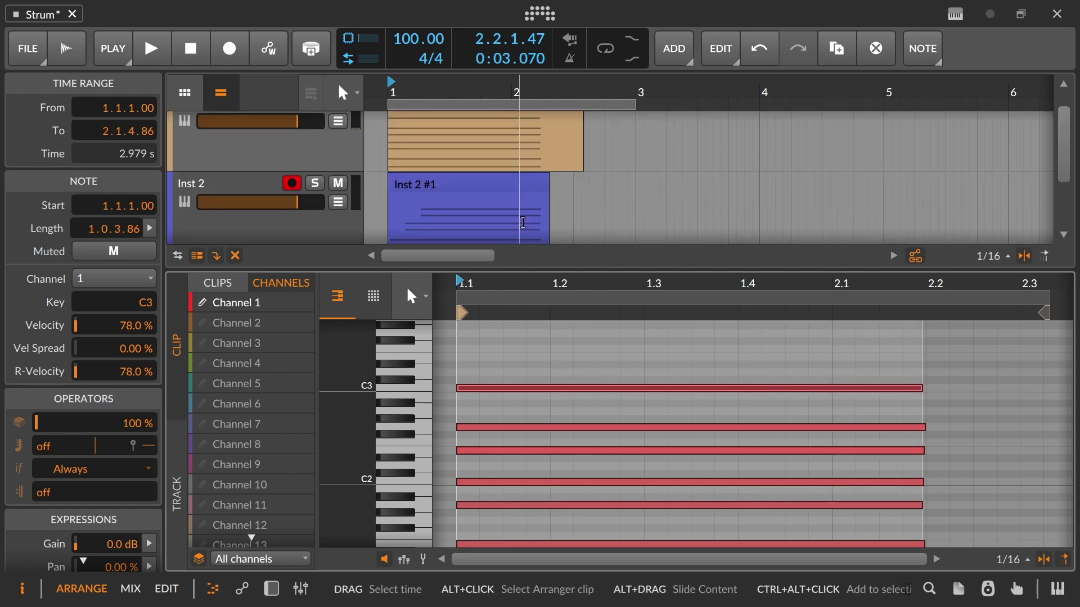
# Replace the Inst 2 clip with a new recording of the Guitar track's seven-note chord, about one and a quarter bars long
pyautogui.click(489, 192)
pyautogui.press('Delete')
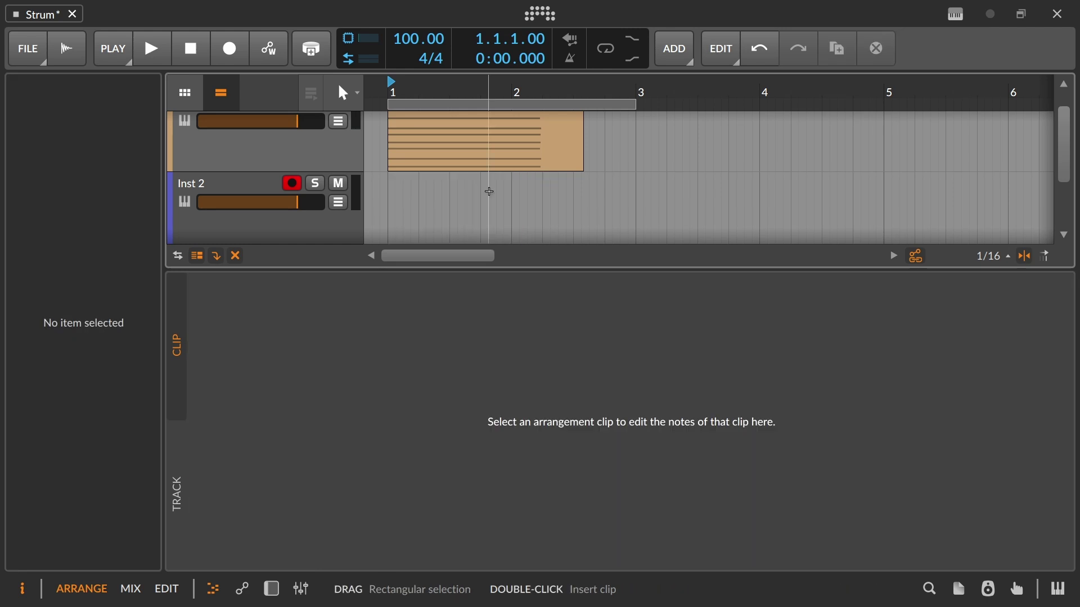
pyautogui.click(230, 51)
pyautogui.click(152, 54)
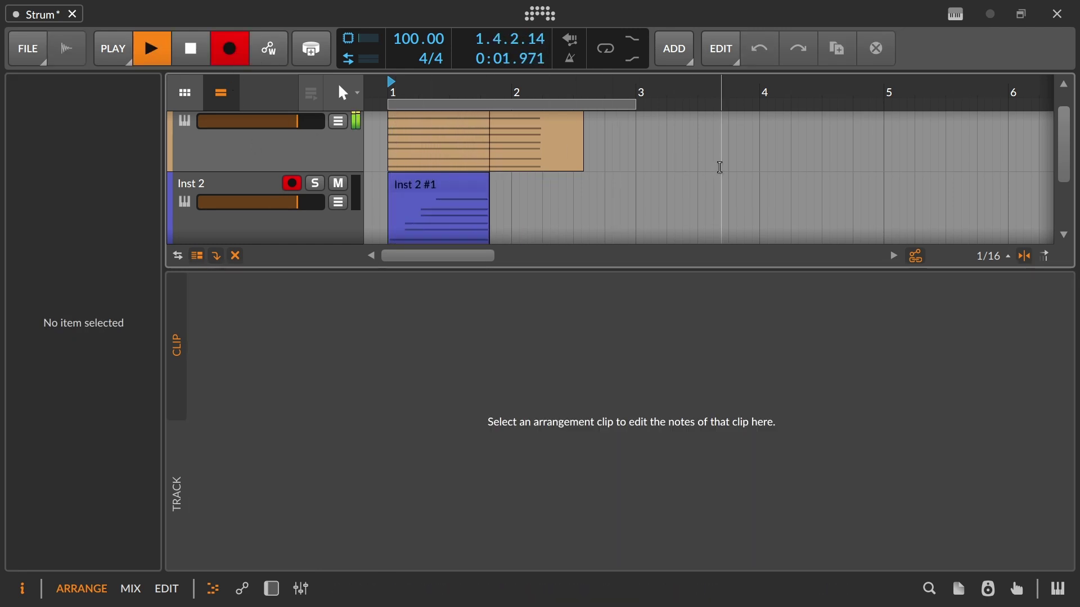
pyautogui.press('space')
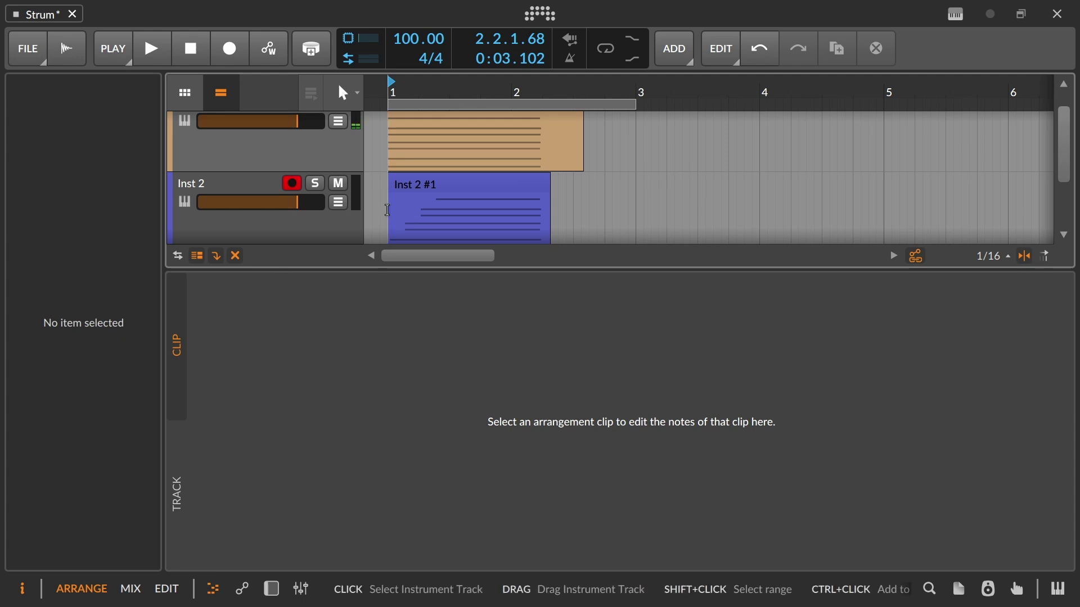
# Compare the note timing of the Guitar clip with the strummed notes in the Inst 2 clip
pyautogui.scroll(1, 388, 211)
pyautogui.scroll(-2, 417, 212)
pyautogui.scroll(2, 438, 214)
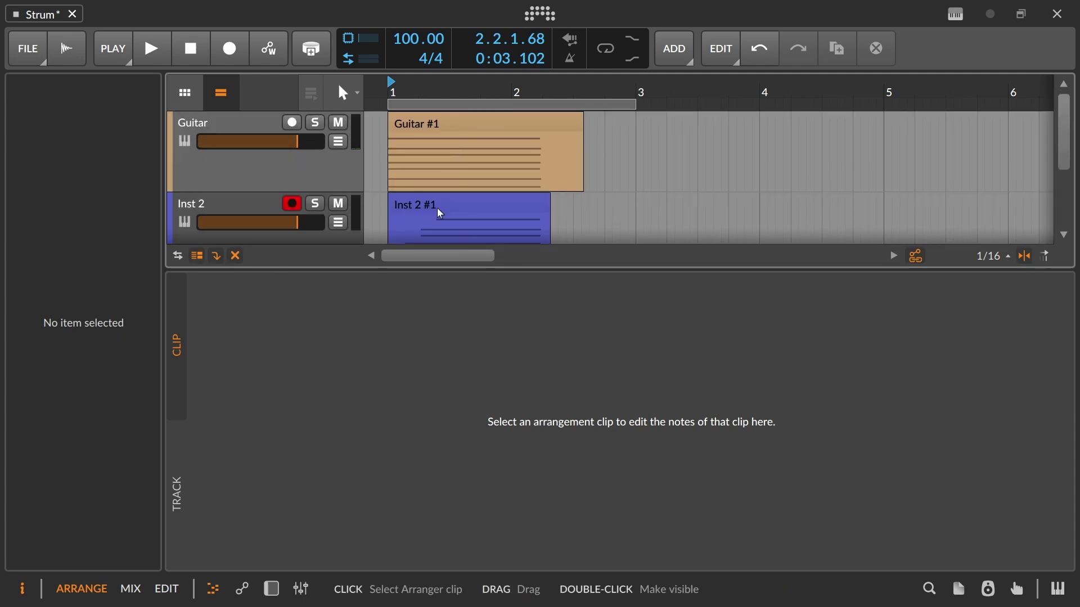
pyautogui.scroll(-1, 452, 175)
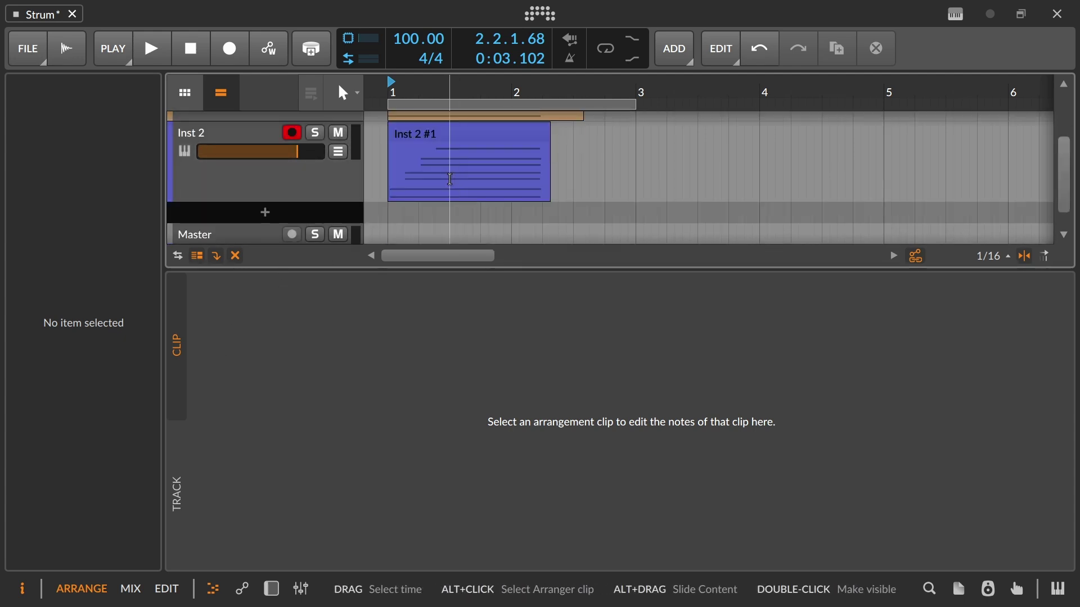
pyautogui.scroll(1, 450, 179)
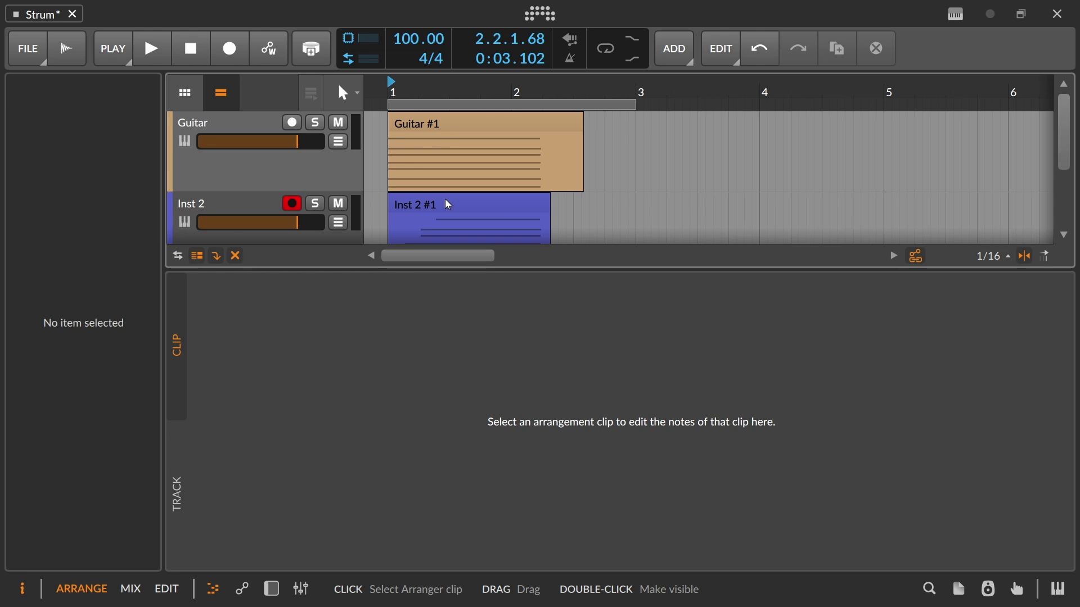
pyautogui.scroll(-1, 435, 230)
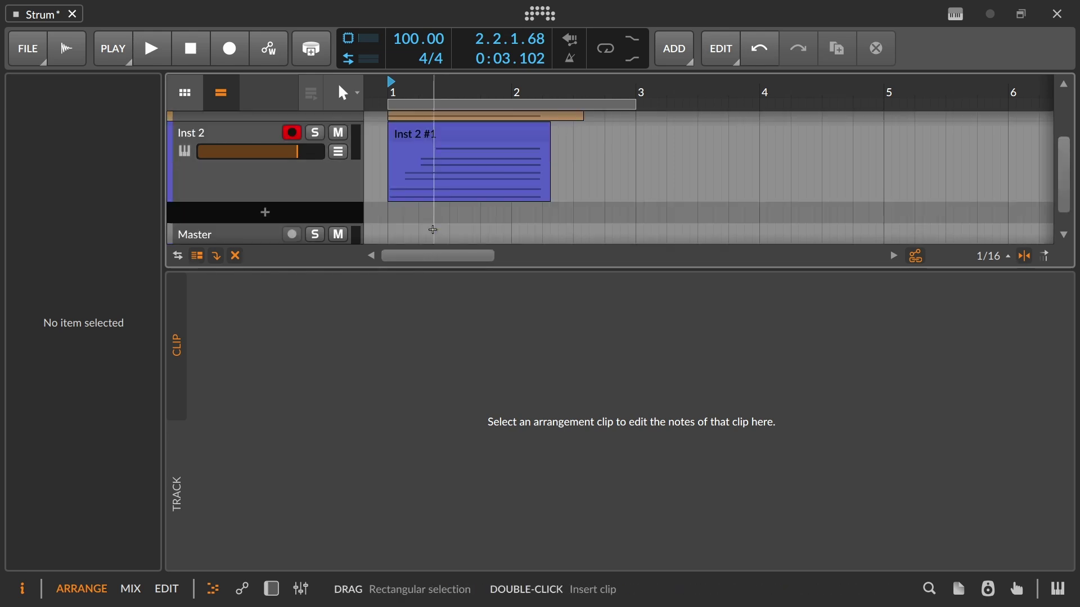
pyautogui.scroll(1, 433, 230)
# Show the Guitar track's devices again and lower the Strum device's Stride through 4 to 1
pyautogui.press('d')
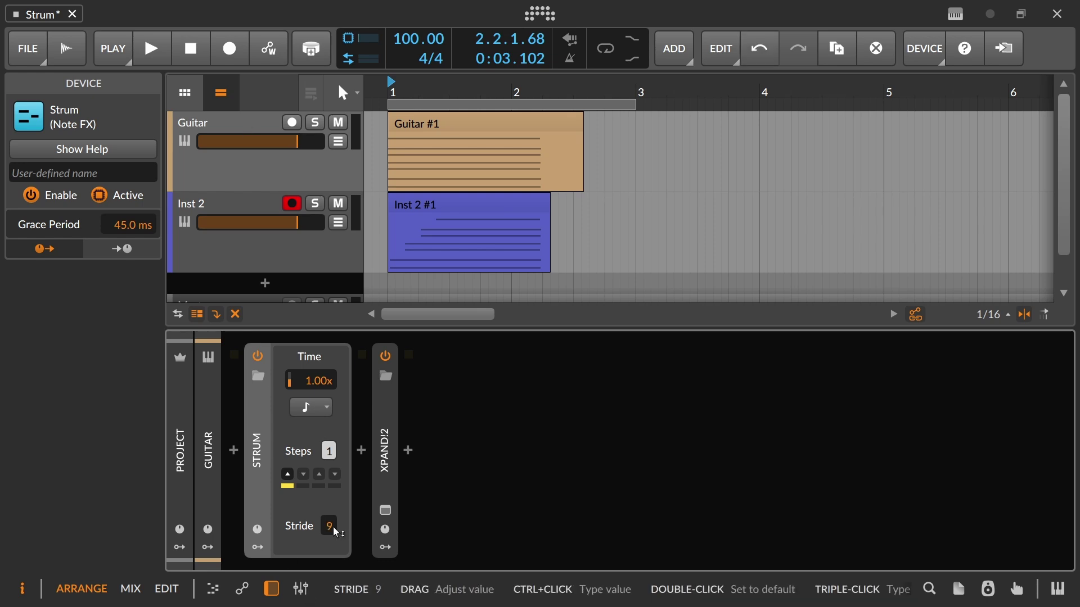
pyautogui.moveTo(338, 536); pyautogui.dragTo(337, 568)
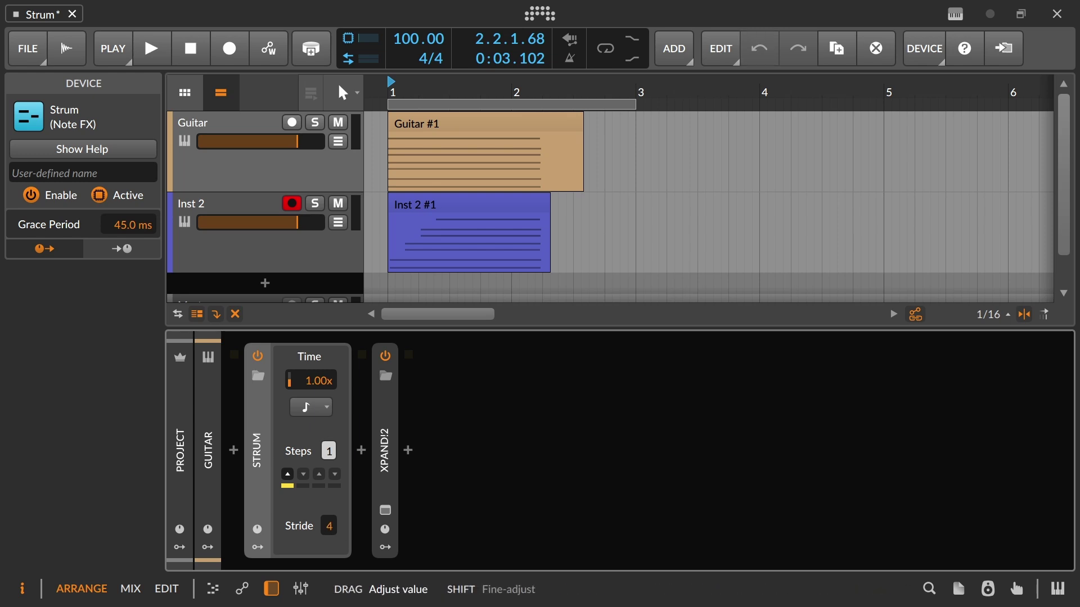
pyautogui.moveTo(333, 532); pyautogui.dragTo(336, 538)
pyautogui.doubleClick(336, 538)
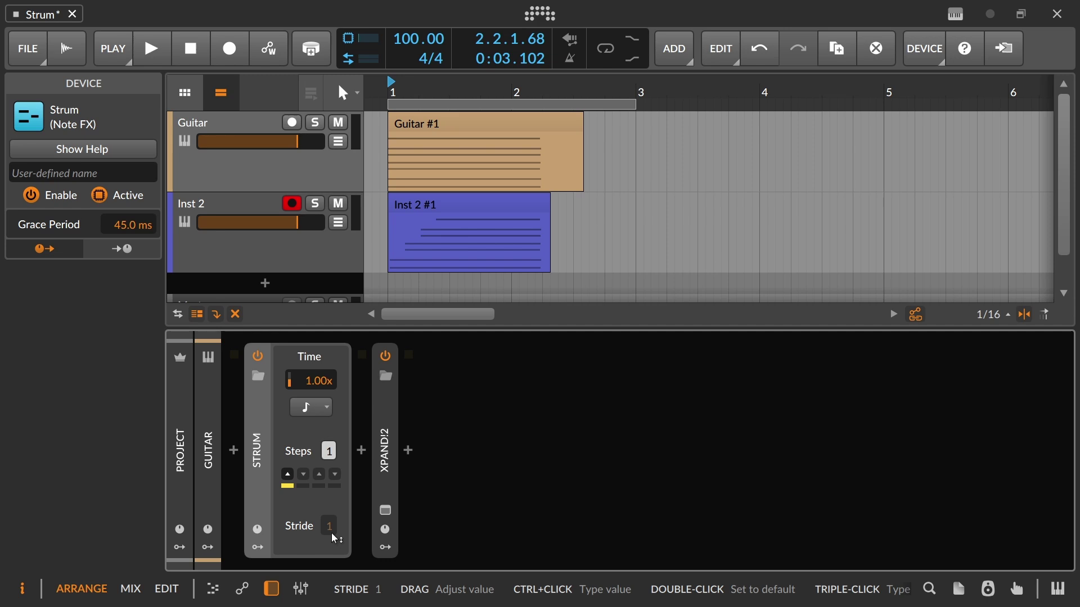
# Switch to the Bitwig Studio User Guide PDF in the browser and read section 19.16.19 on Strum and its uses
pyautogui.click(258, 383)
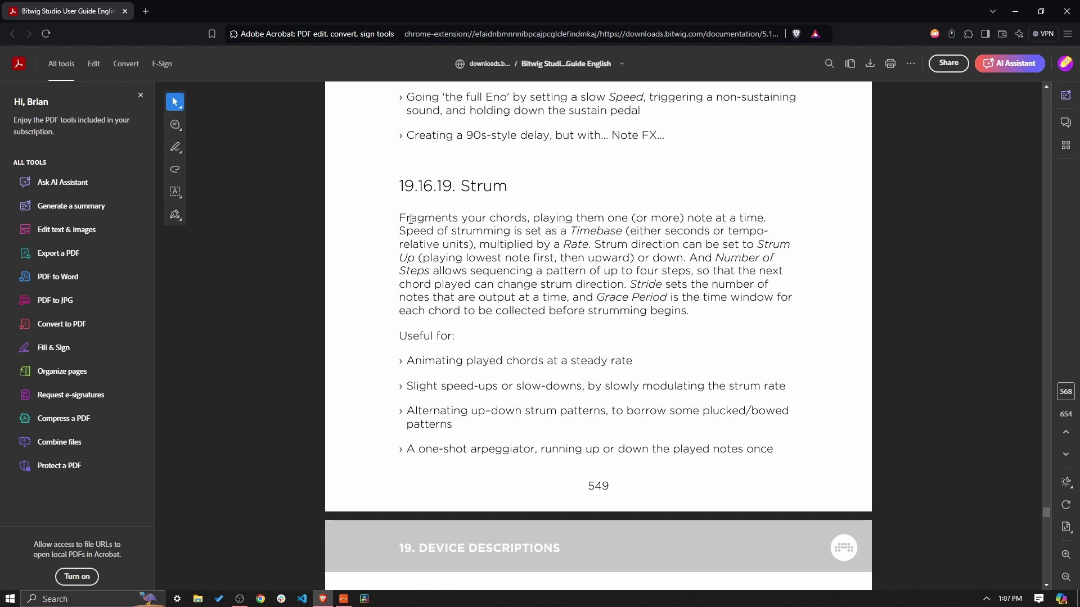
pyautogui.moveTo(401, 218); pyautogui.dragTo(696, 322)
pyautogui.click(708, 312)
pyautogui.scroll(-3, 634, 302)
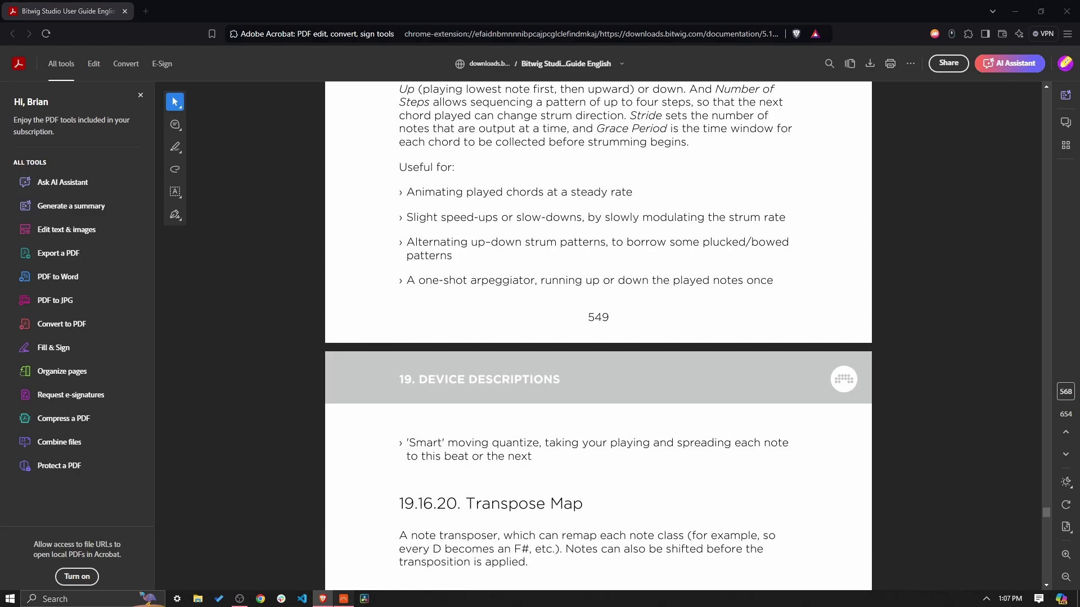
# Switch back to Bitwig Studio, open the Guitar track's Scaler 2 plug-in and set its internal instrument sound to Off
pyautogui.click(364, 600)
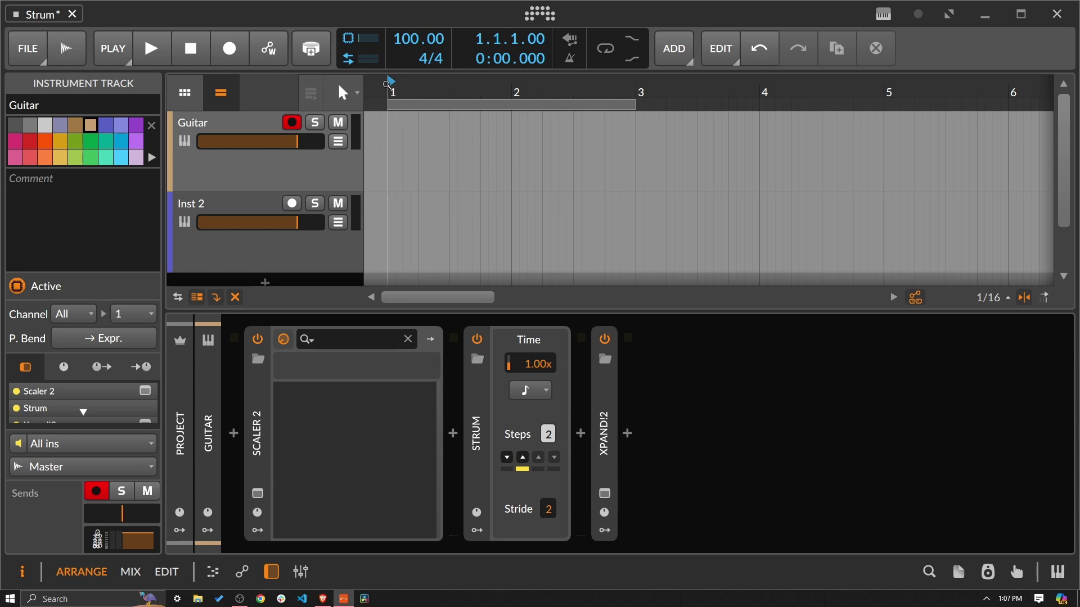
pyautogui.click(257, 493)
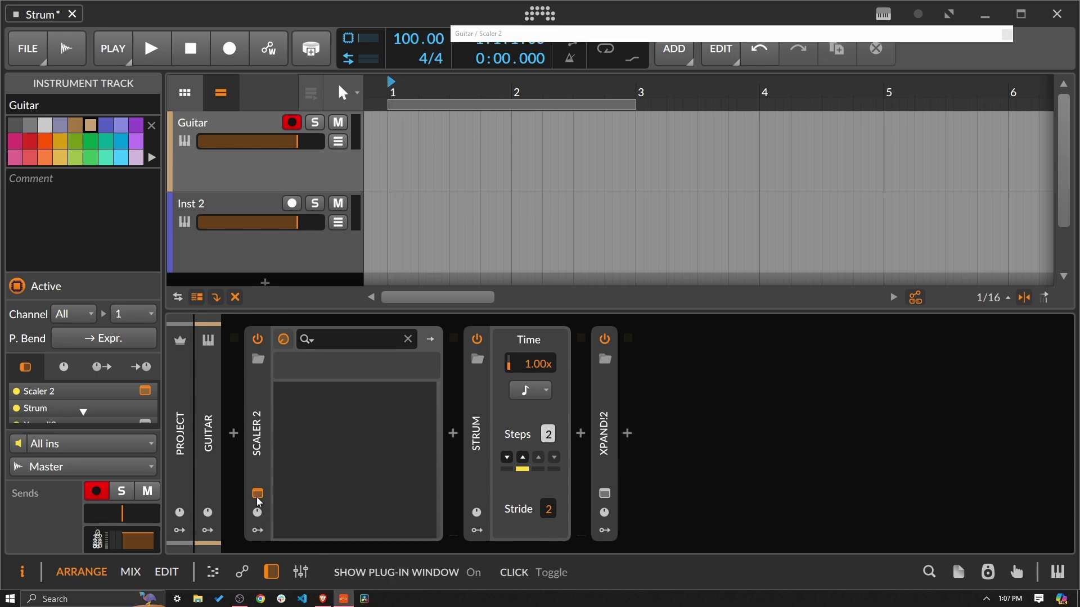
pyautogui.click(485, 129)
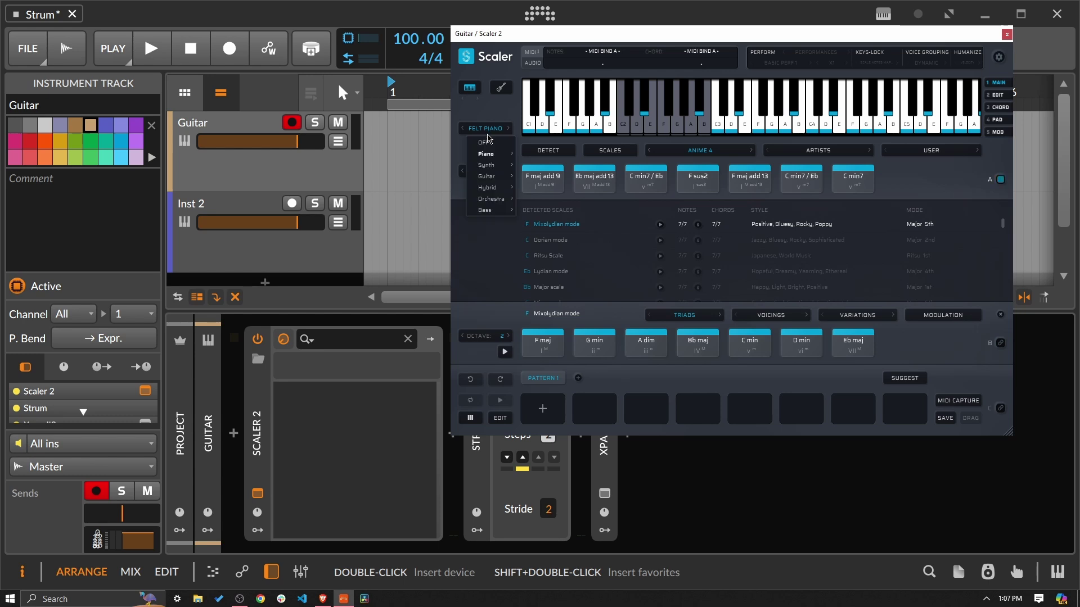
pyautogui.click(485, 138)
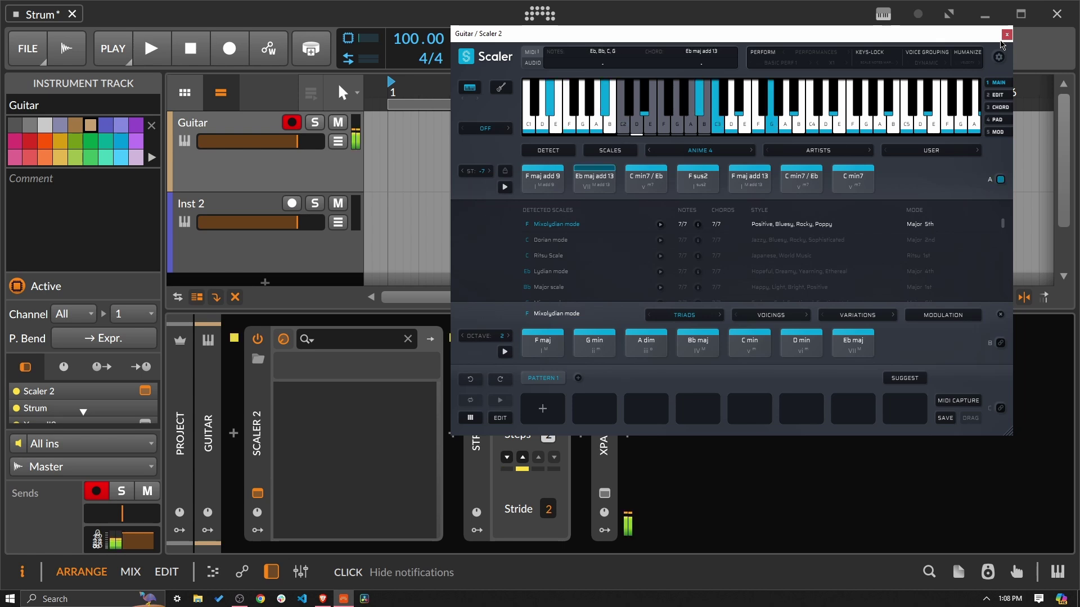
# Close the Scaler 2 window and record a new two-note clip on the Guitar track
pyautogui.click(1006, 34)
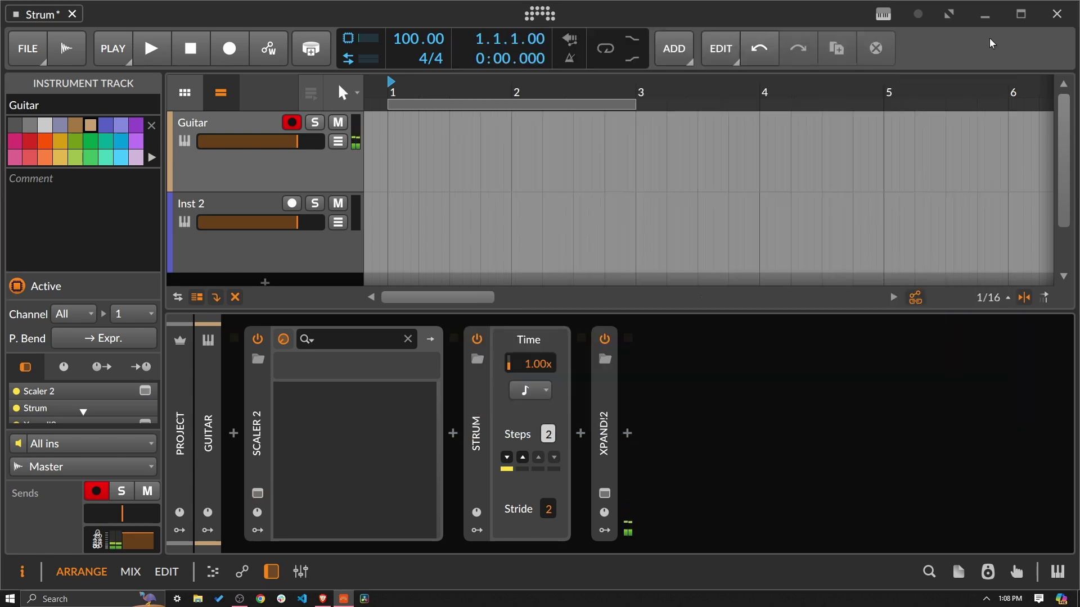
pyautogui.click(230, 50)
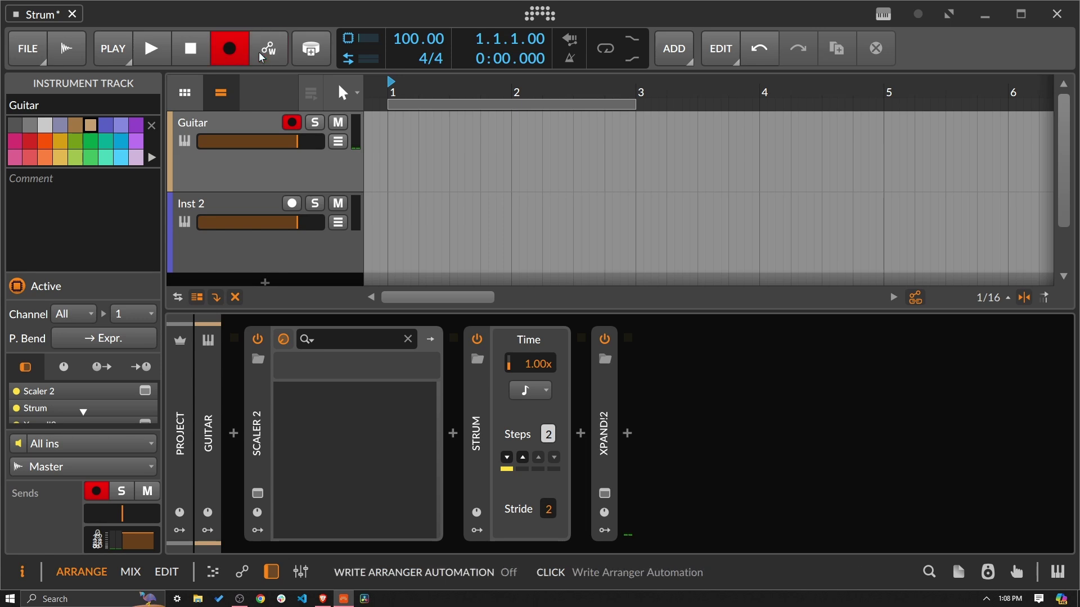
pyautogui.click(152, 49)
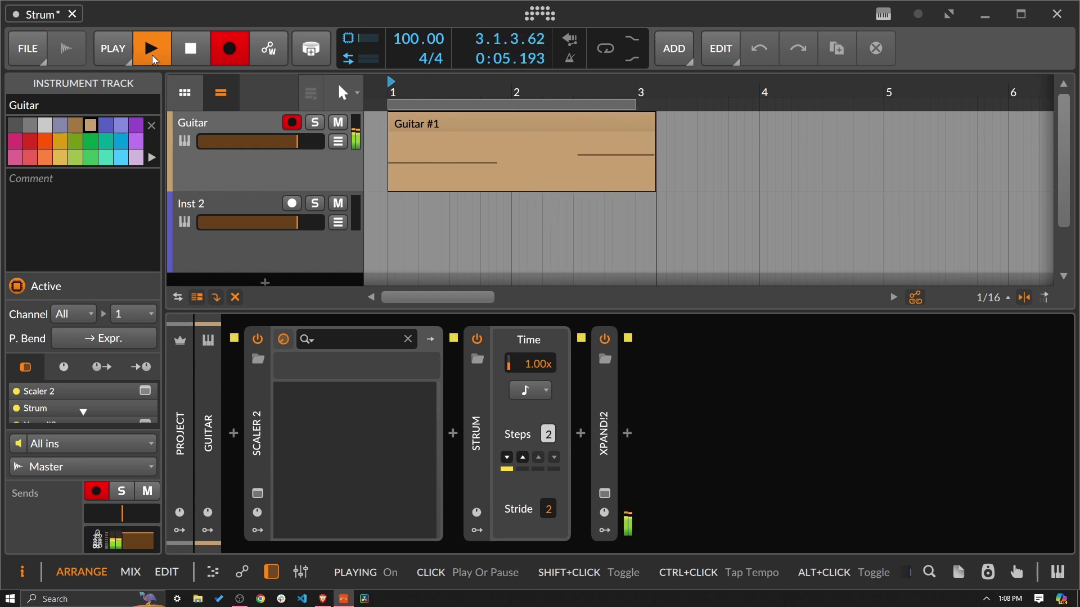
pyautogui.click(152, 56)
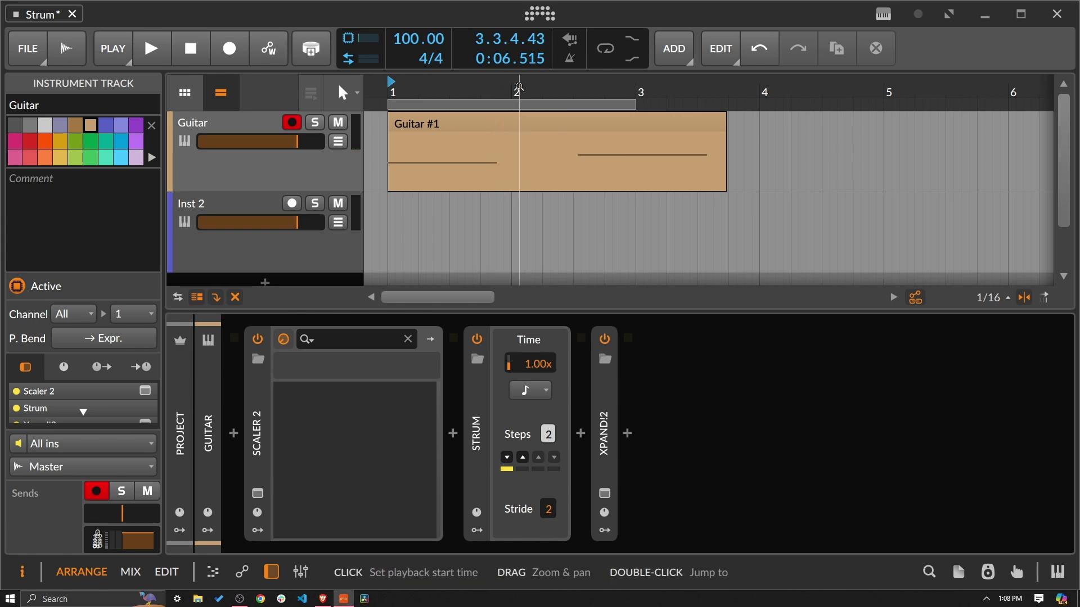
# Extend the end of the recorded Guitar clip so that it is four bars long
pyautogui.scroll(-2, 518, 88)
pyautogui.click(560, 104)
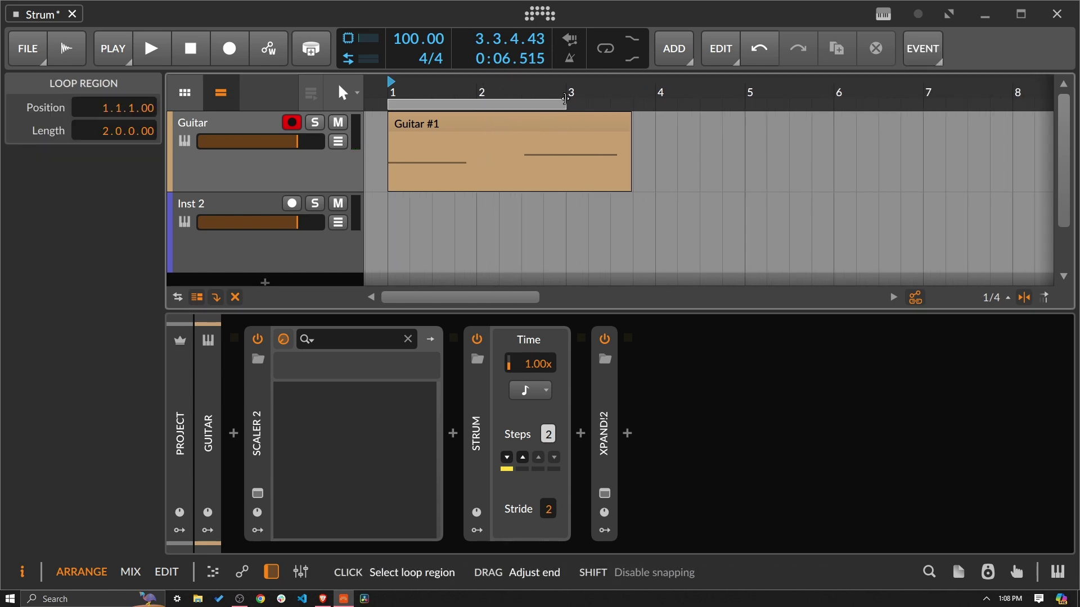
pyautogui.moveTo(630, 120); pyautogui.dragTo(743, 121)
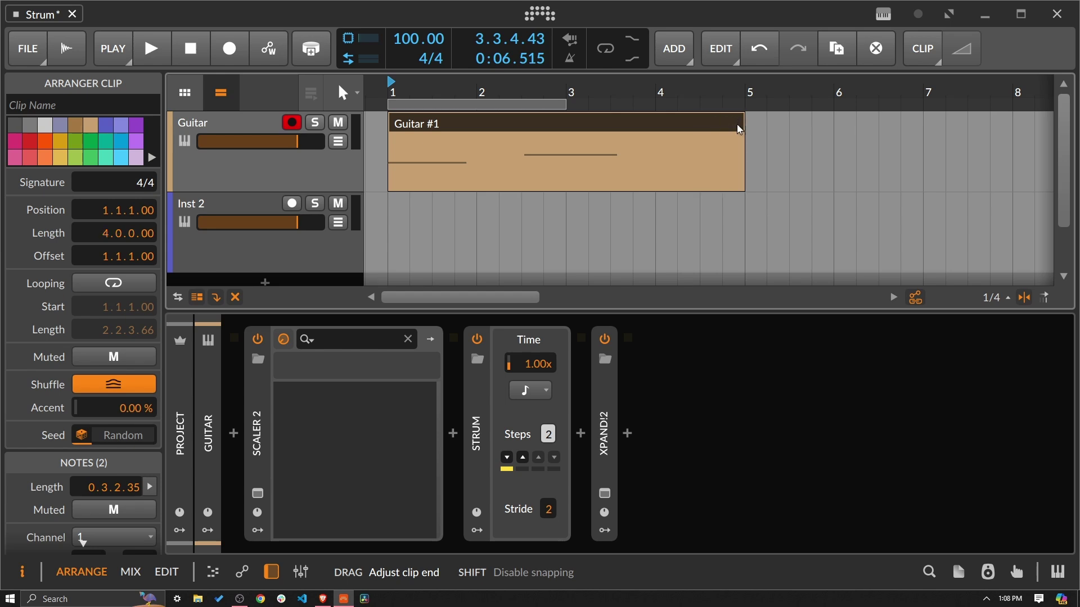
# In the Guitar clip, make the C2 note one bar long and move E2 to bar 3 with a one-bar length
pyautogui.doubleClick(589, 136)
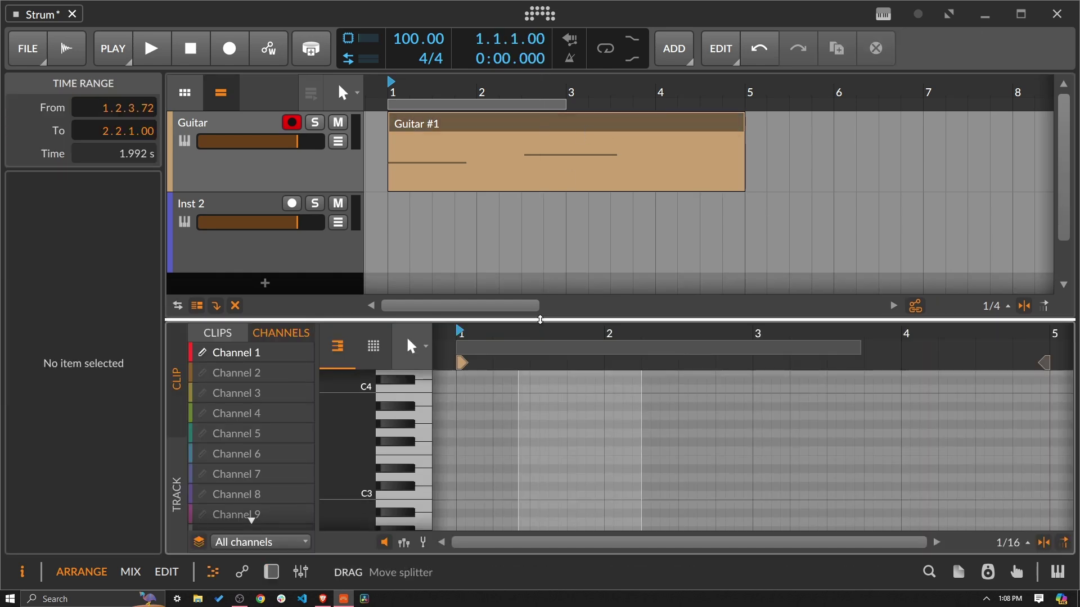
pyautogui.moveTo(406, 321); pyautogui.dragTo(406, 285)
pyautogui.click(502, 155)
pyautogui.doubleClick(495, 130)
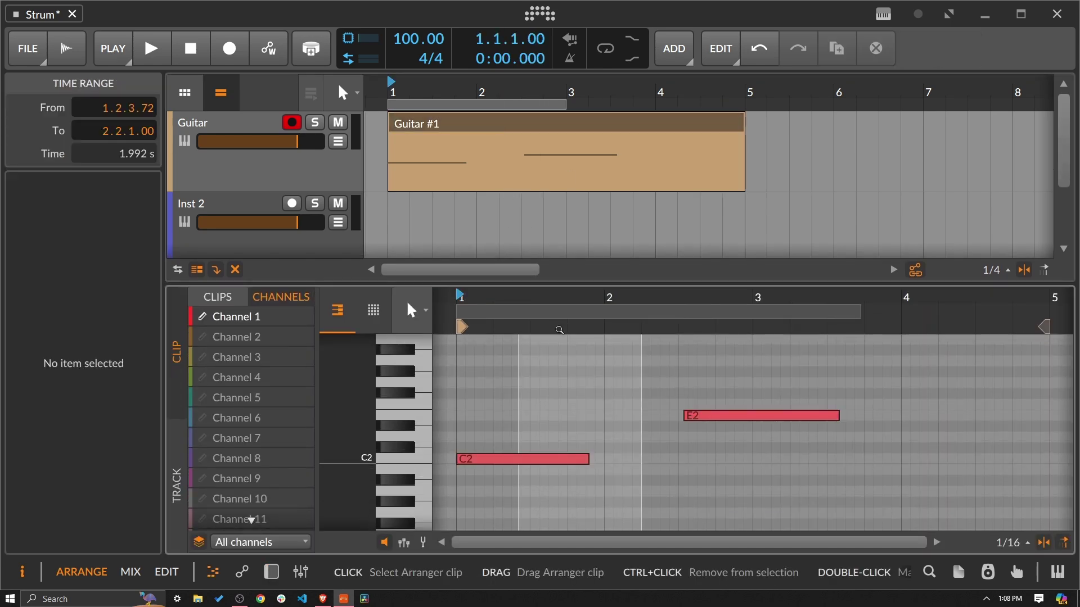
pyautogui.moveTo(588, 459); pyautogui.dragTo(604, 460)
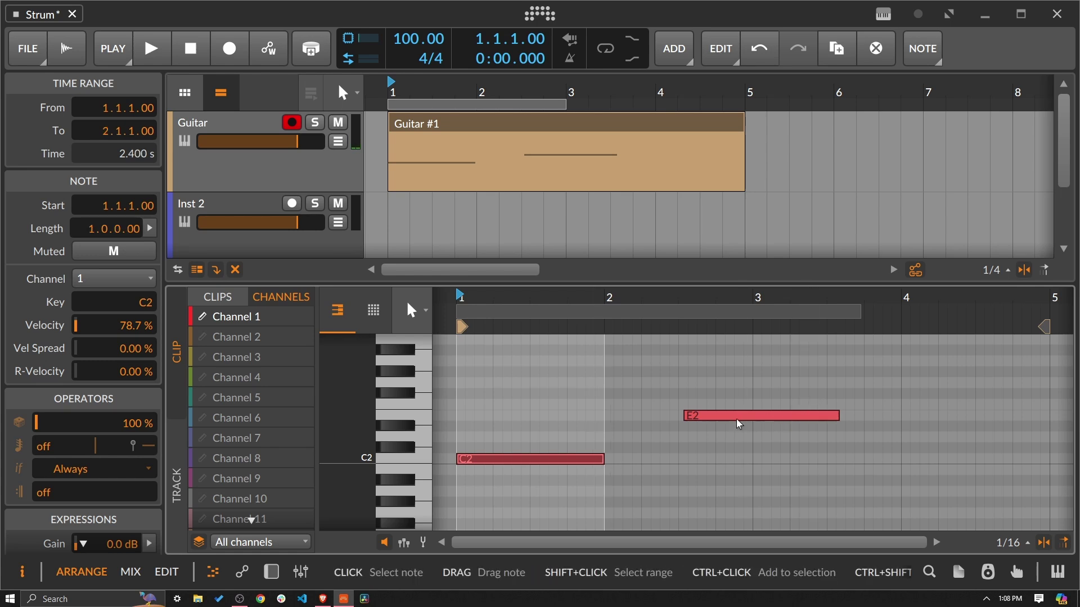
pyautogui.moveTo(737, 422); pyautogui.dragTo(814, 417)
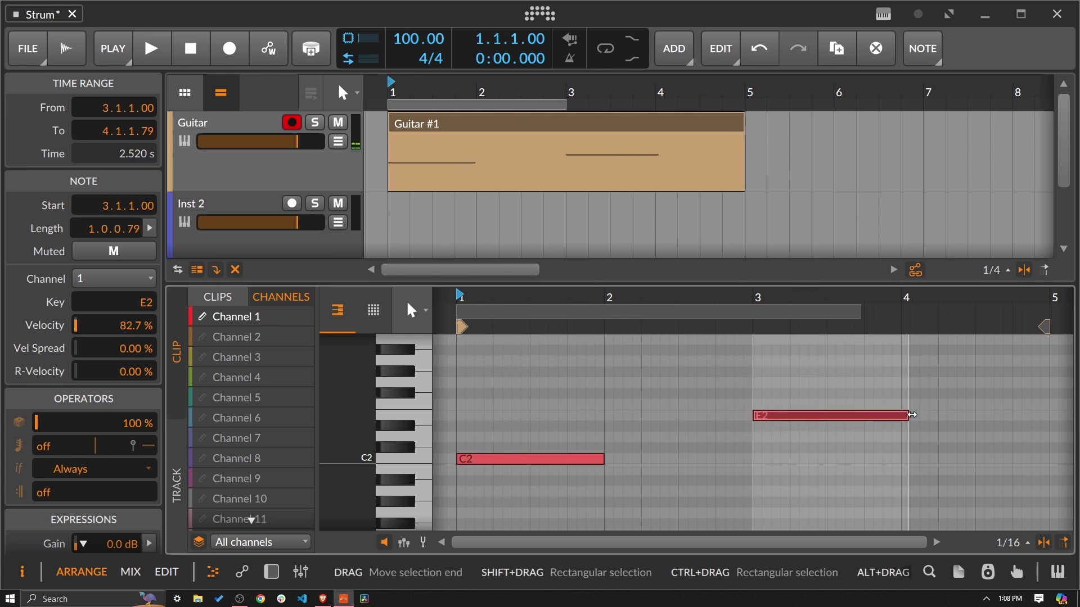
pyautogui.moveTo(905, 418); pyautogui.dragTo(900, 417)
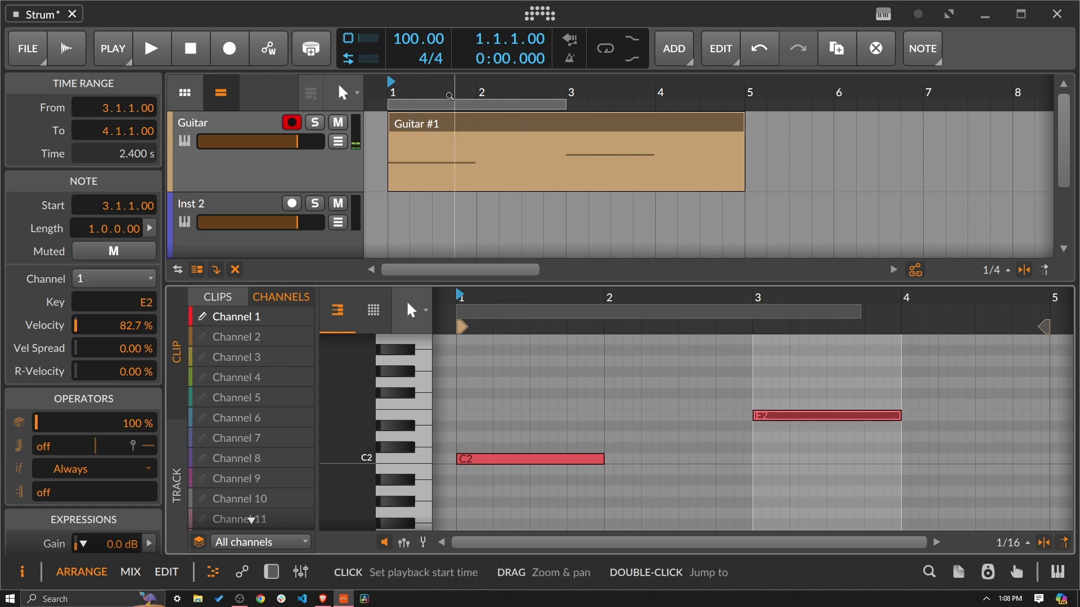
# Extend the loop region to four bars and play back the Guitar clip through Scaler 2 and Strum
pyautogui.moveTo(569, 106); pyautogui.dragTo(744, 106)
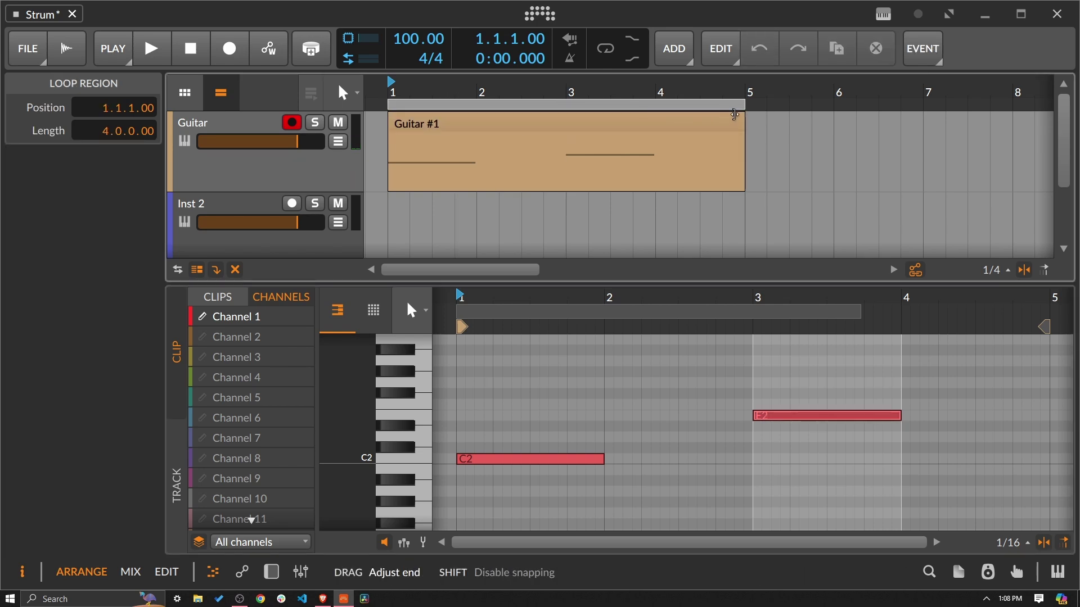
pyautogui.press('space')
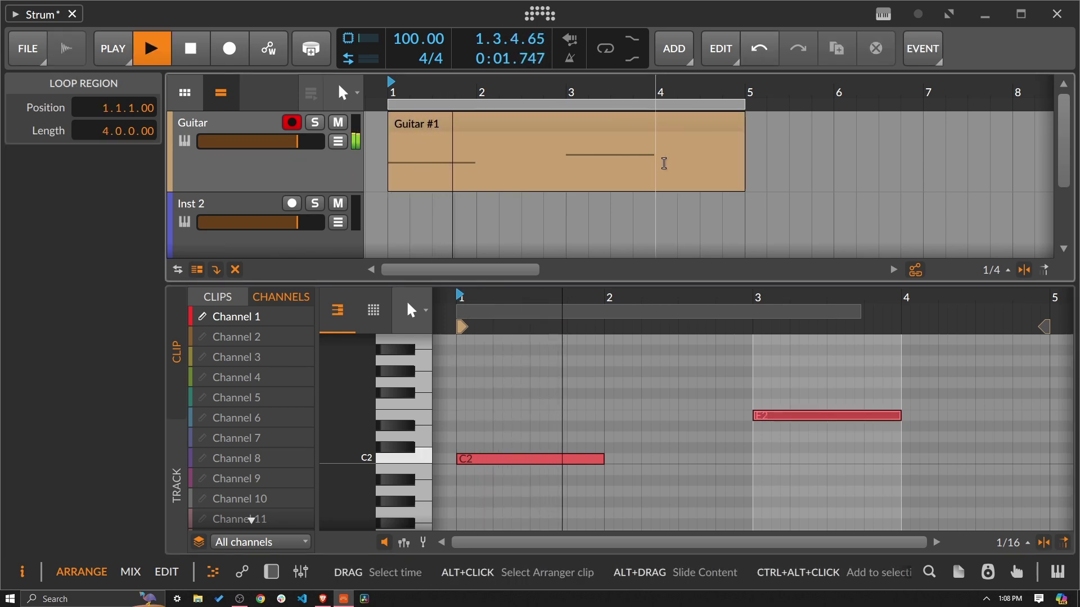
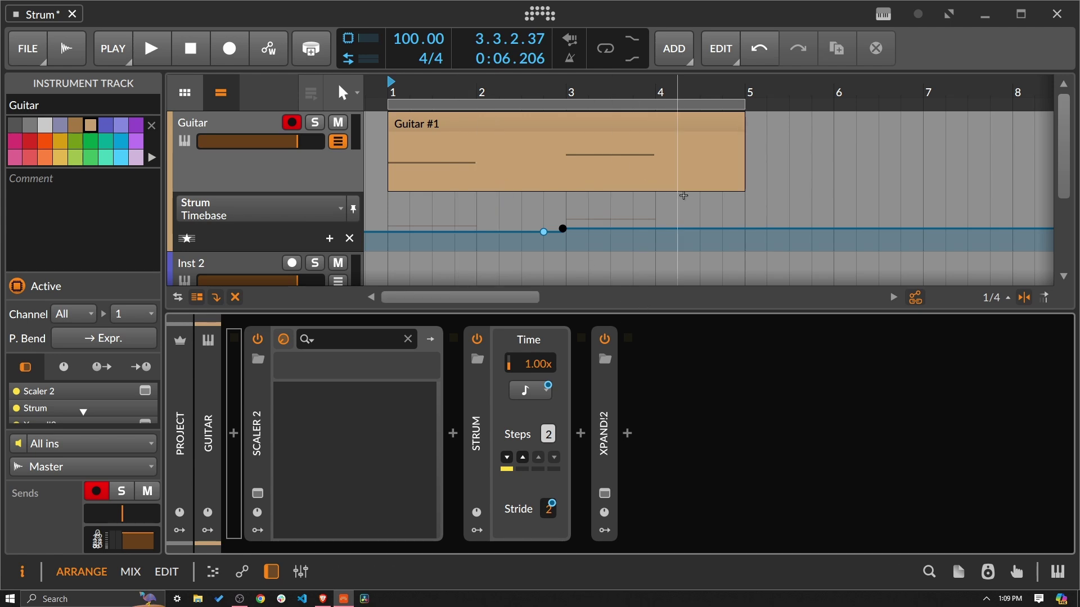
pyautogui.press('space')
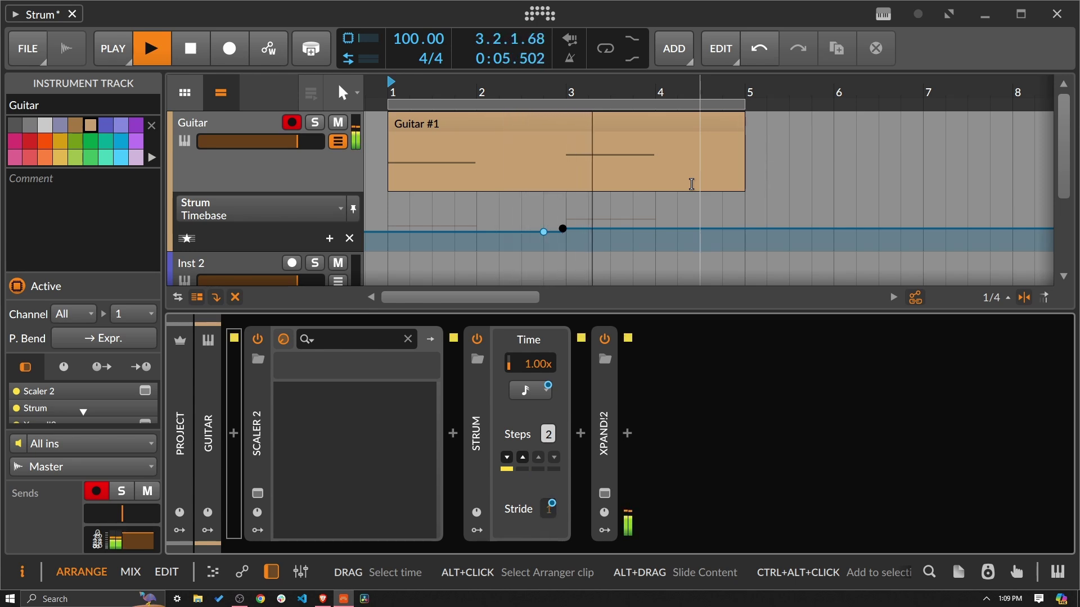
pyautogui.press('space')
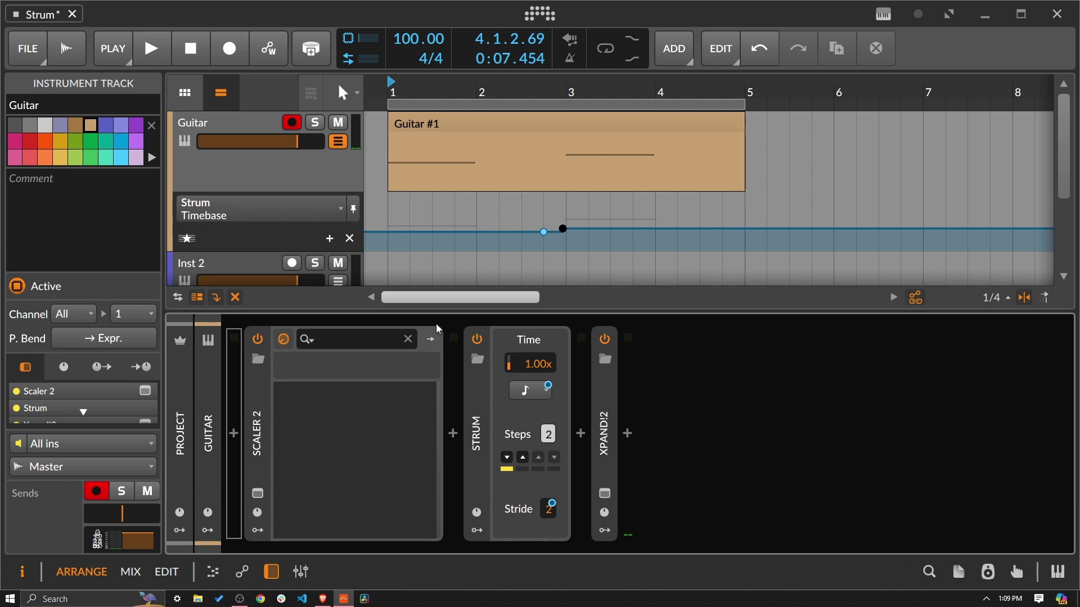
# Disarm the Guitar track, arm Inst 2 and record the strummed chords into a clip on Inst 2
pyautogui.moveTo(430, 313); pyautogui.dragTo(430, 461)
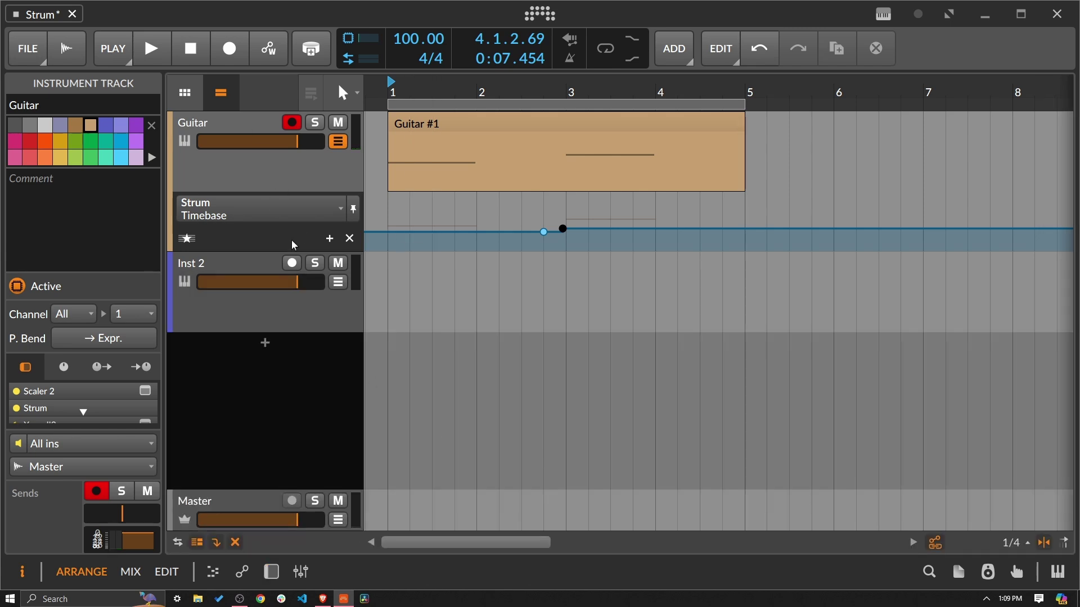
pyautogui.click(292, 264)
pyautogui.click(292, 123)
pyautogui.click(229, 48)
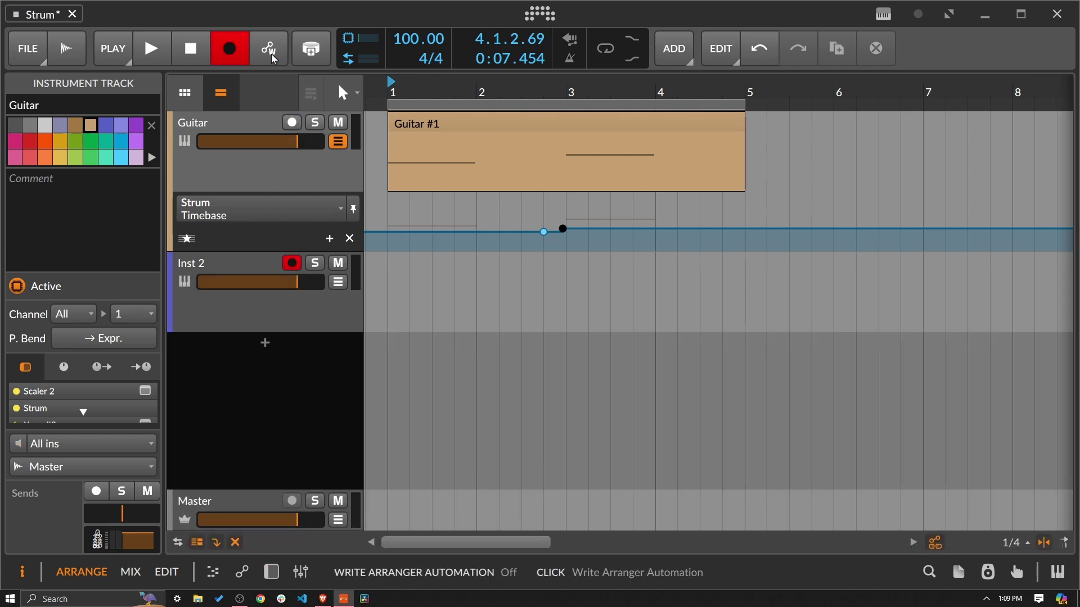
pyautogui.click(151, 48)
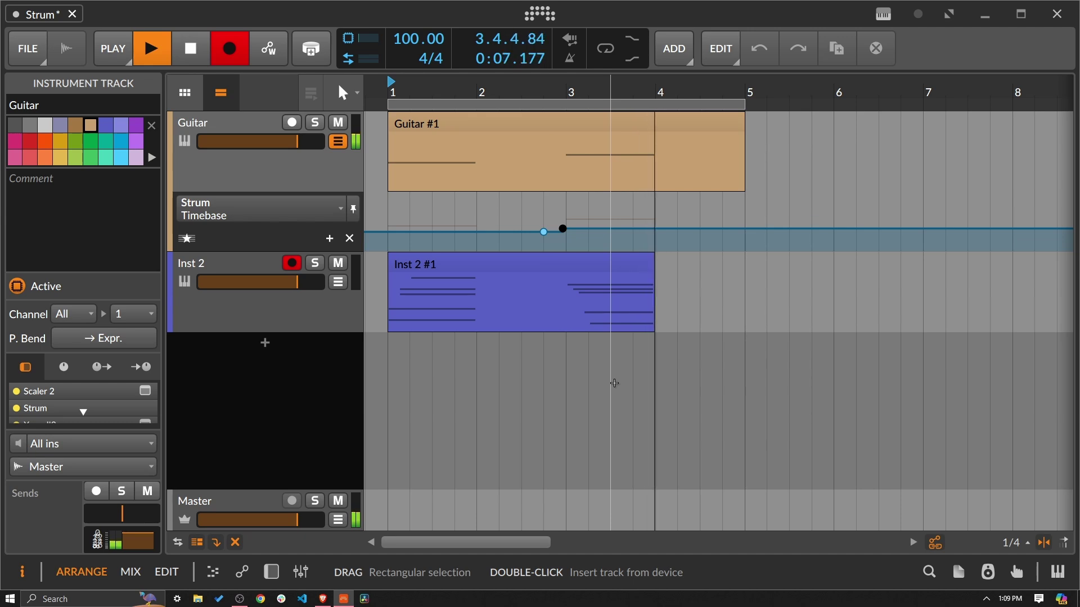
pyautogui.press('space')
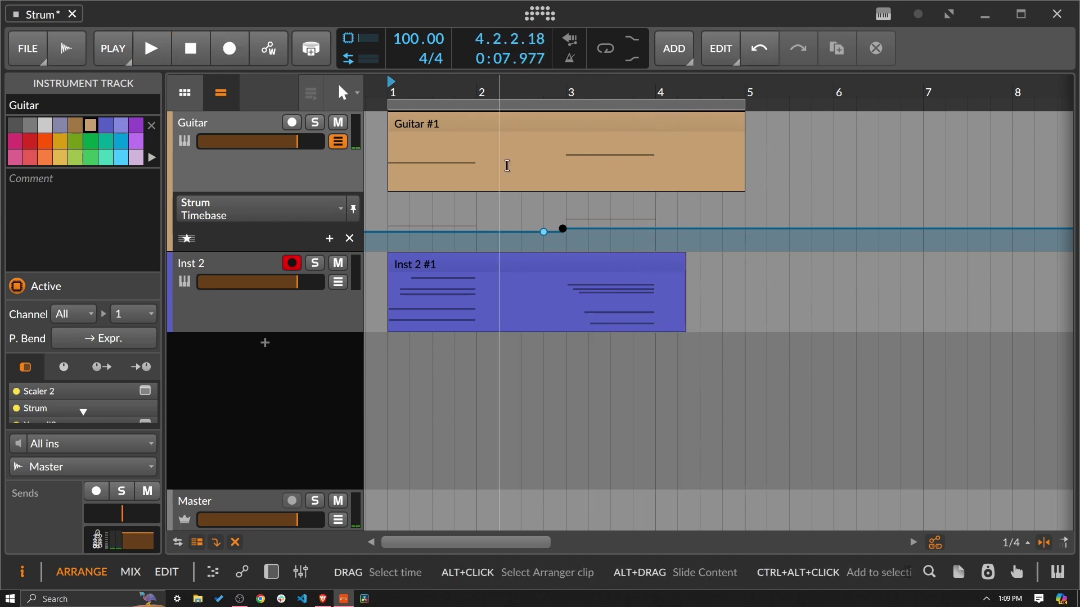
# Delete the Guitar track's clip and remove its Strum automation
pyautogui.click(494, 132)
pyautogui.press('Delete')
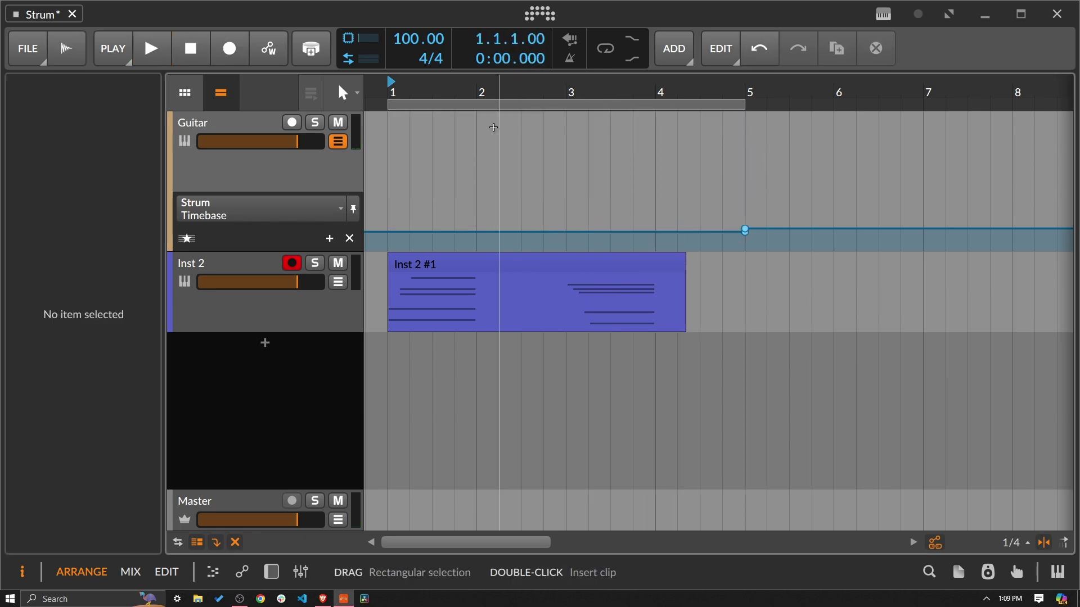
pyautogui.click(349, 239)
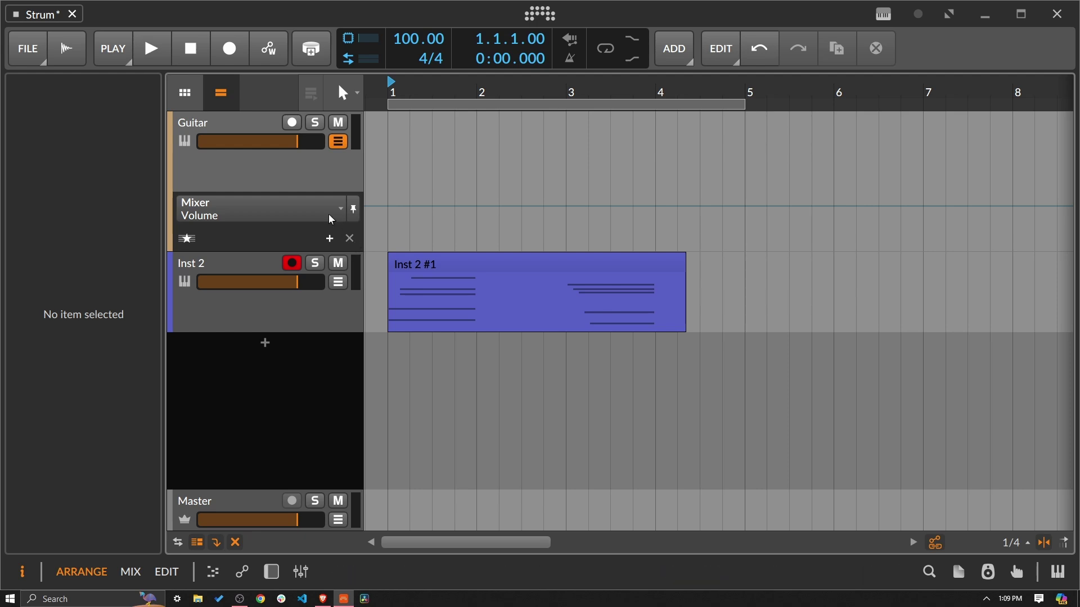
pyautogui.click(329, 239)
pyautogui.click(324, 238)
pyautogui.click(349, 240)
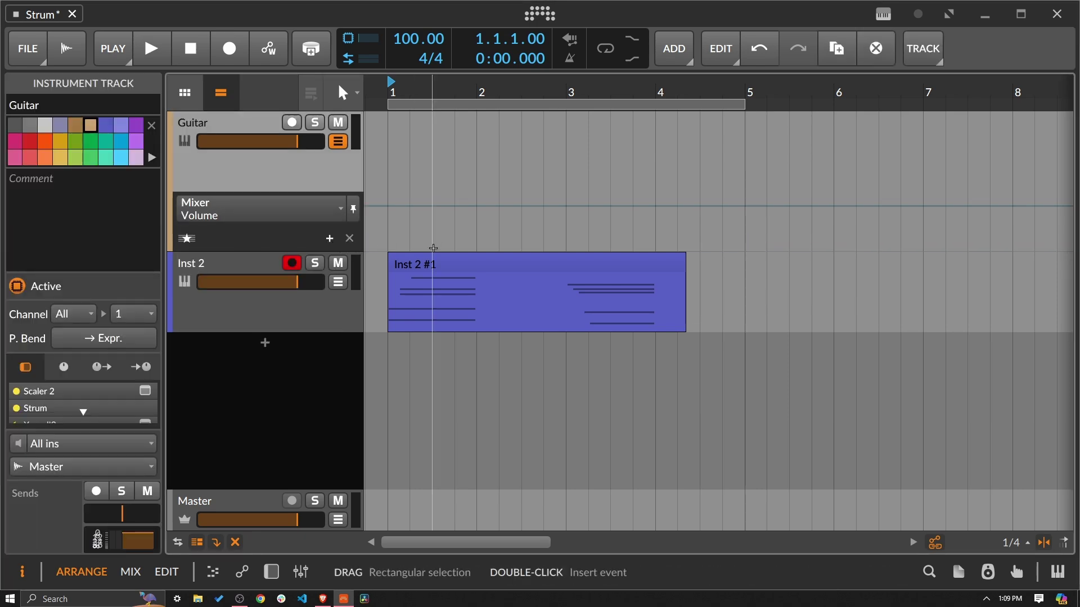
# Move the recorded Inst 2 clip to the start of the Guitar track and deactivate that track's Strum and Scaler 2 devices
pyautogui.moveTo(396, 304); pyautogui.dragTo(397, 168)
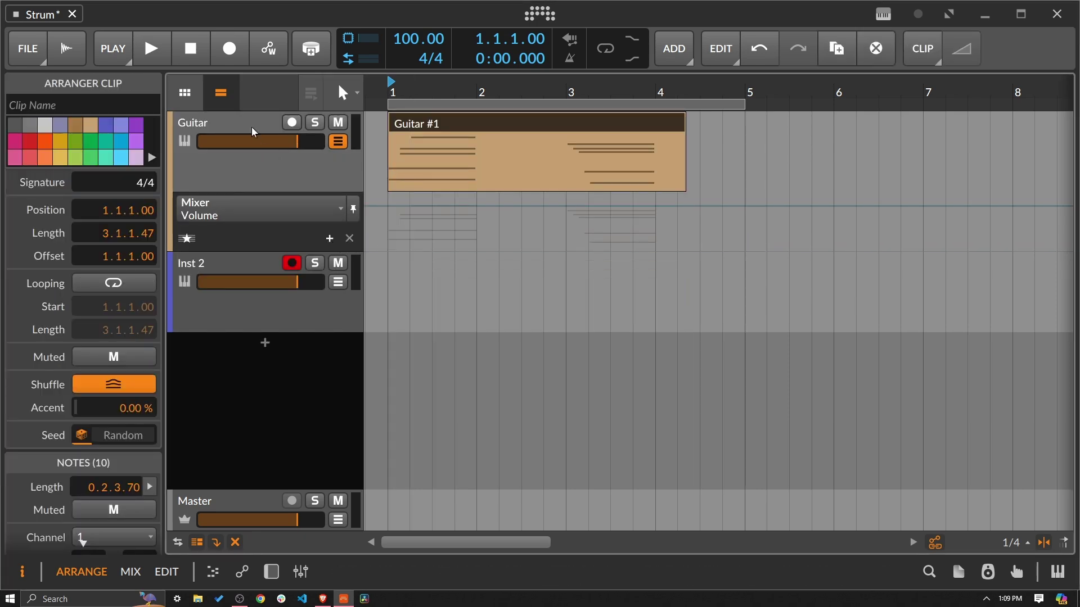
pyautogui.doubleClick(252, 129)
pyautogui.click(477, 339)
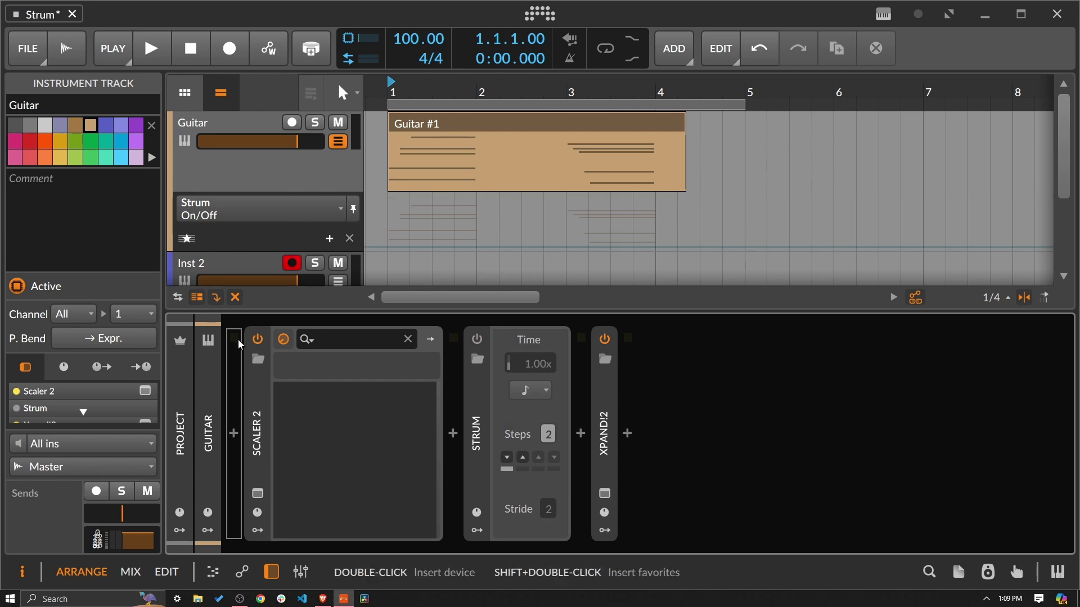
pyautogui.click(257, 339)
# Open the Guitar clip in the note editor and shift all its notes earlier so the first chord starts at 1.1.1.00
pyautogui.doubleClick(512, 158)
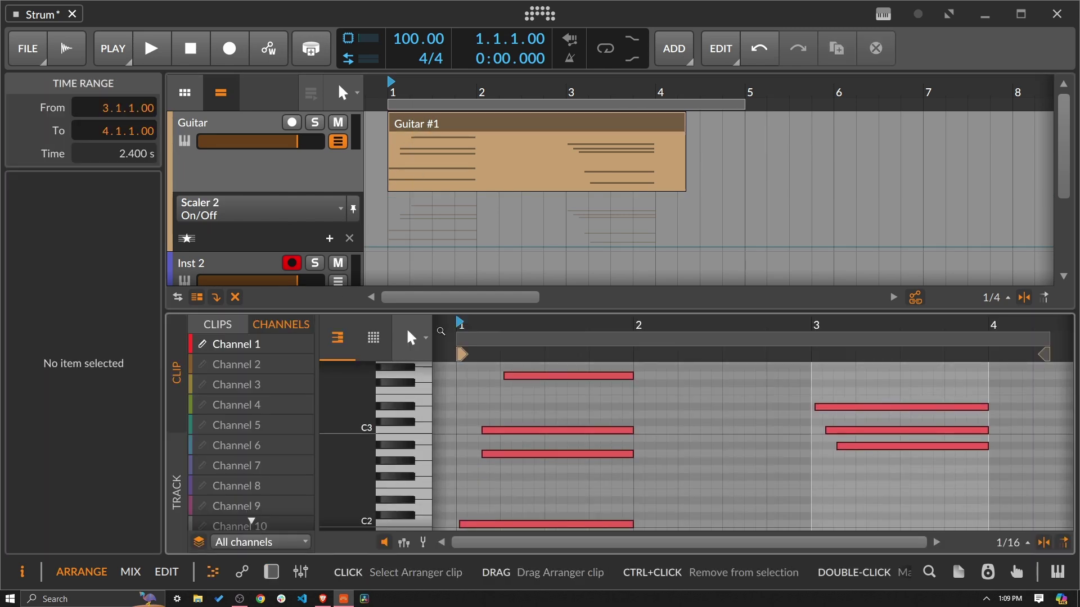
pyautogui.moveTo(512, 310); pyautogui.dragTo(512, 189)
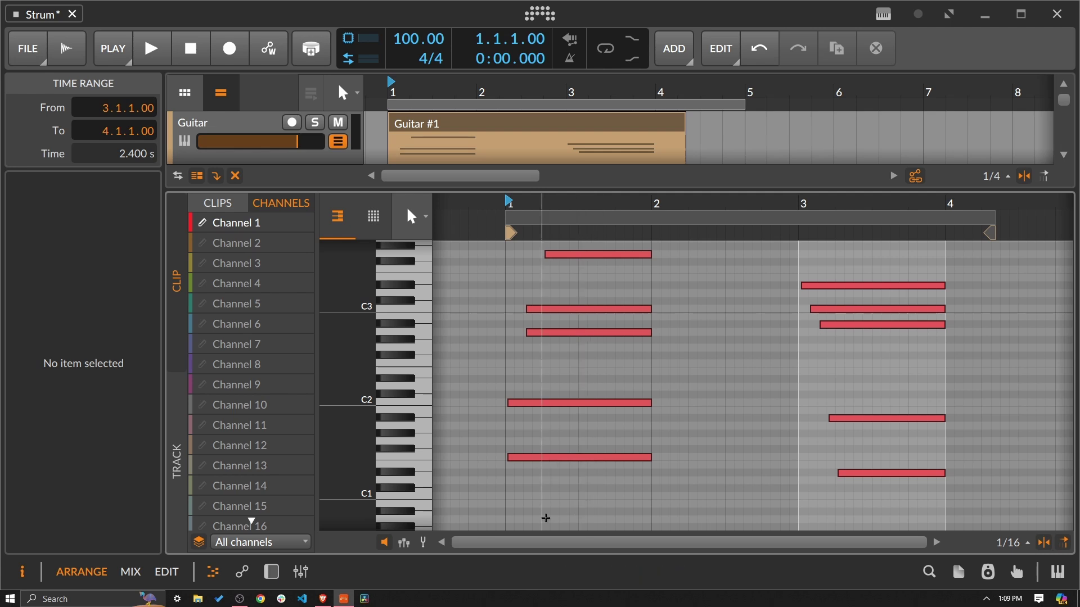
pyautogui.moveTo(546, 518); pyautogui.dragTo(701, 397)
pyautogui.hotkey('ctrl', 'a')
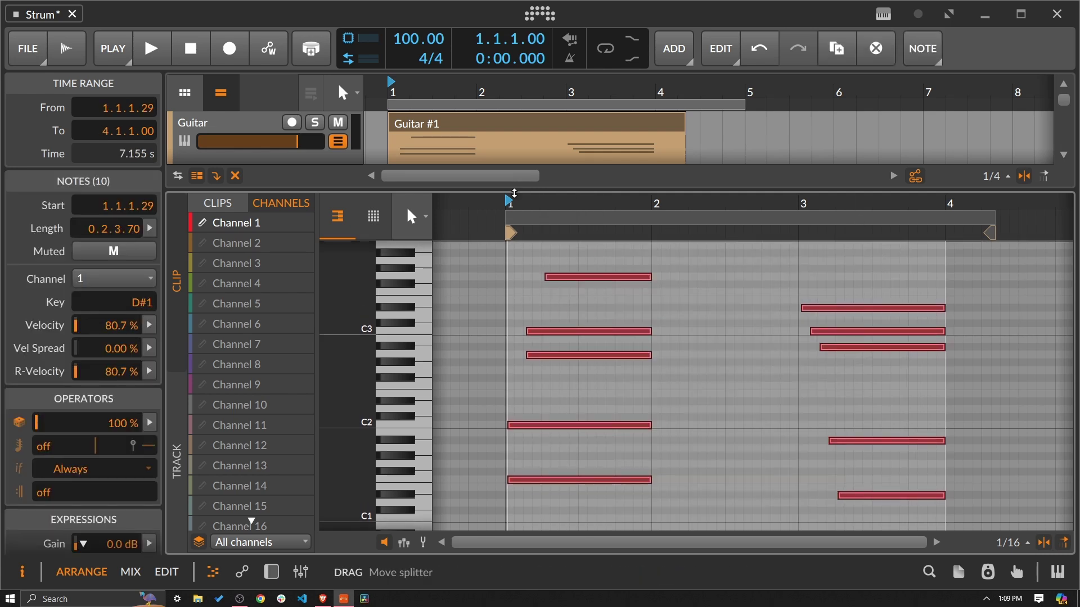
pyautogui.moveTo(516, 204); pyautogui.dragTo(495, 315)
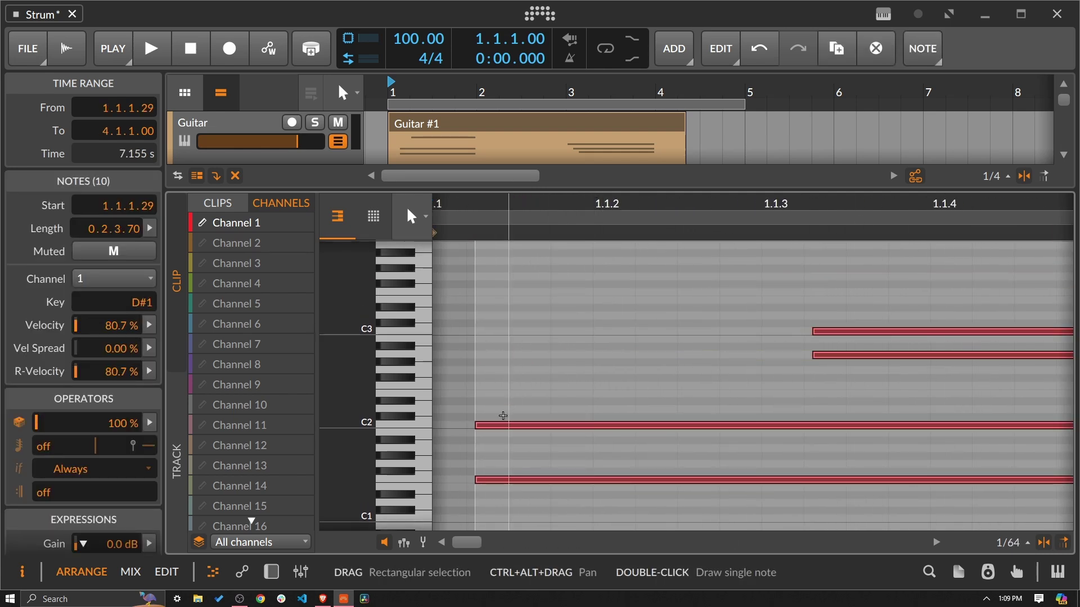
pyautogui.moveTo(503, 429); pyautogui.dragTo(474, 429)
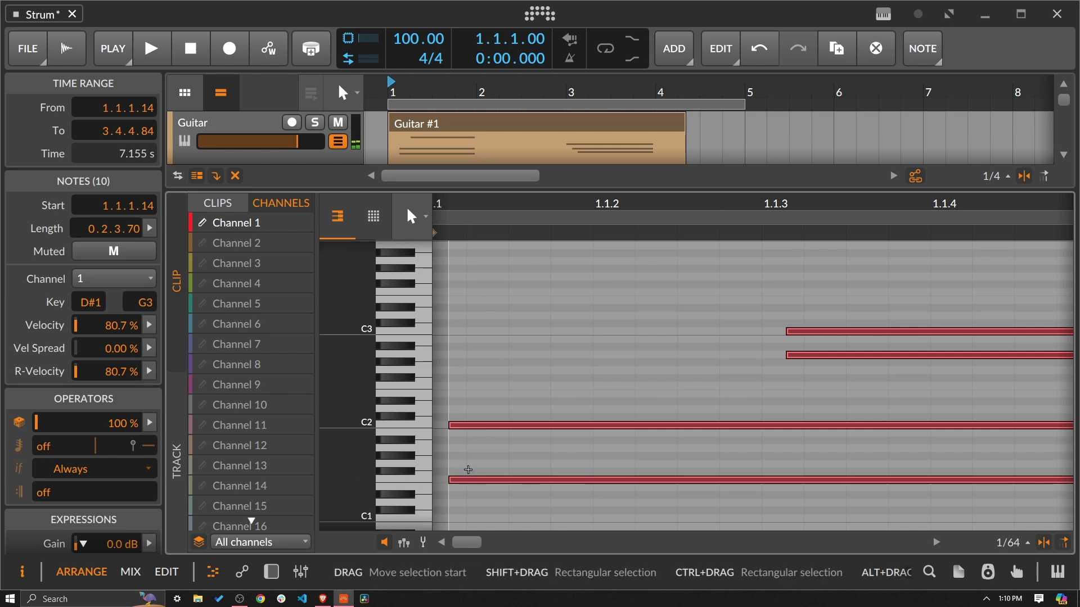
pyautogui.scroll(-3, 482, 501)
pyautogui.moveTo(447, 203); pyautogui.dragTo(471, 204)
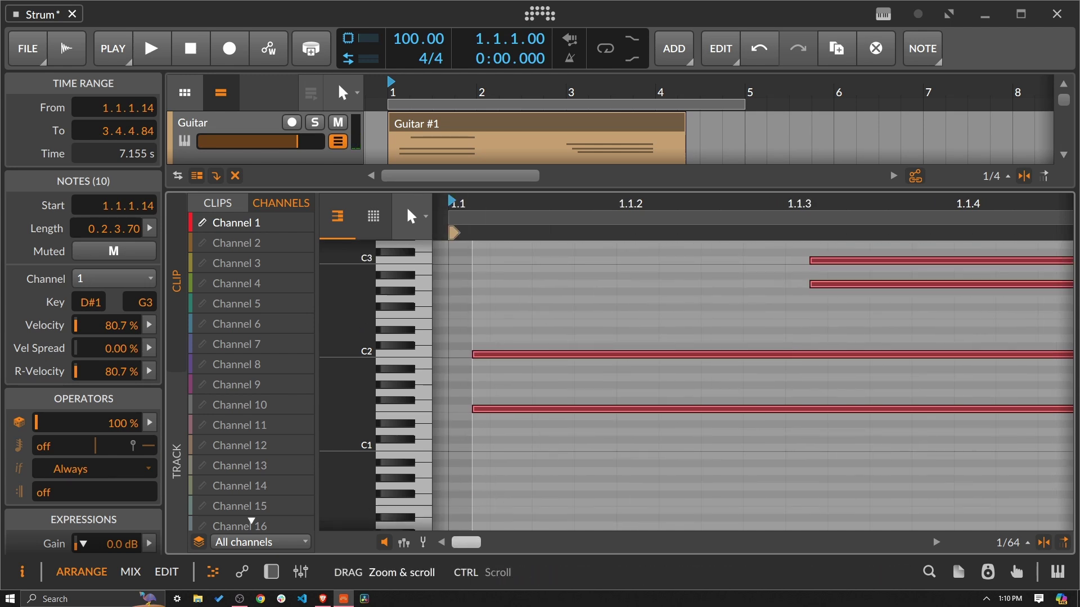
pyautogui.moveTo(493, 356); pyautogui.dragTo(470, 357)
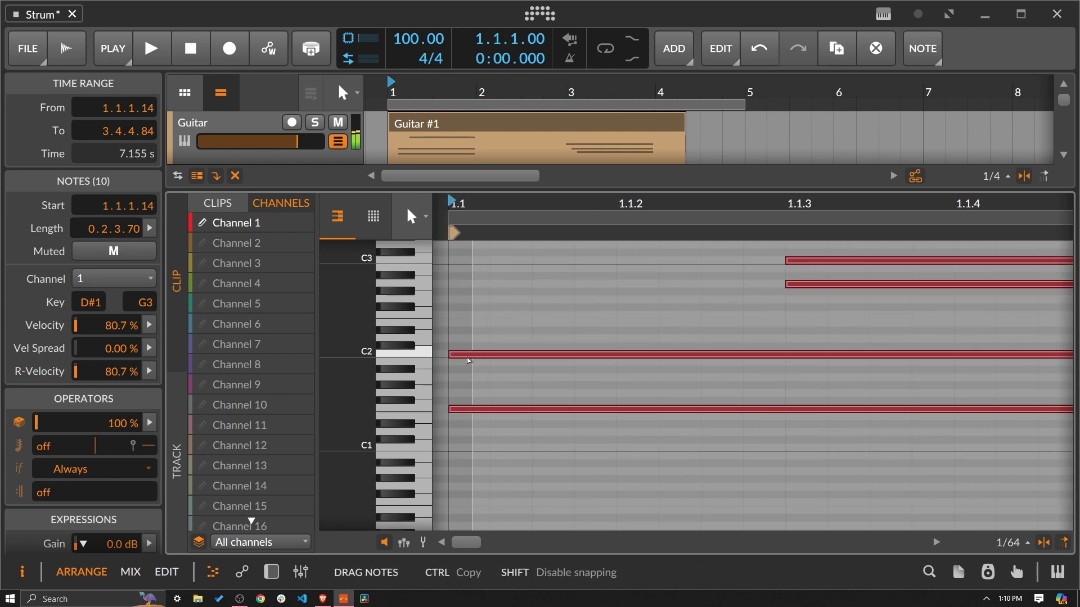
pyautogui.moveTo(489, 204); pyautogui.dragTo(489, 234)
pyautogui.scroll(3, 767, 266)
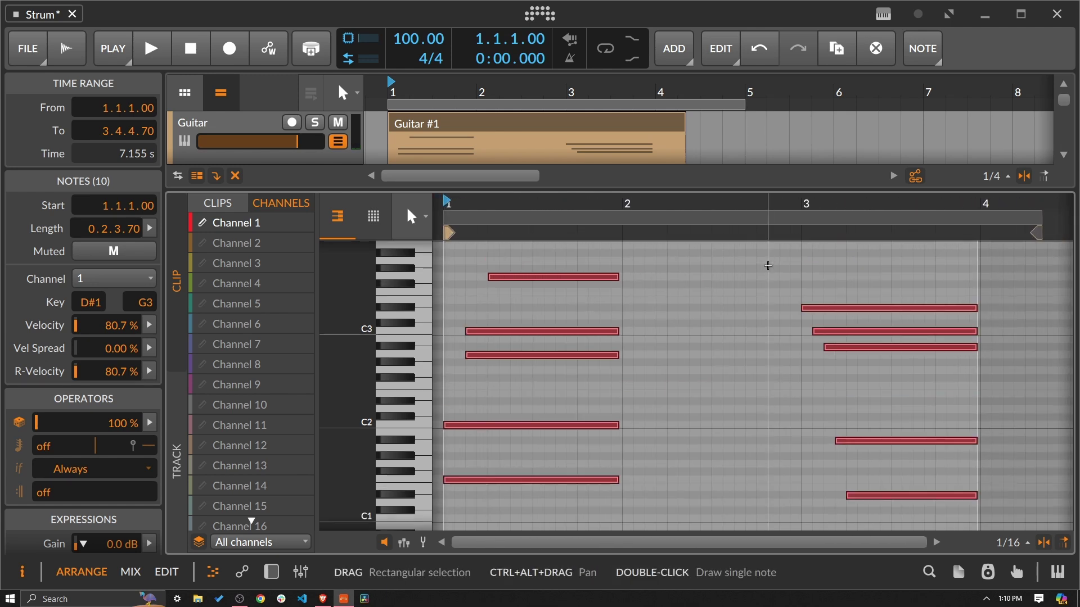
# Show the Guitar track's devices again, disarm Inst 2 and play the clip of strummed notes
pyautogui.moveTo(647, 190); pyautogui.dragTo(647, 345)
pyautogui.click(304, 246)
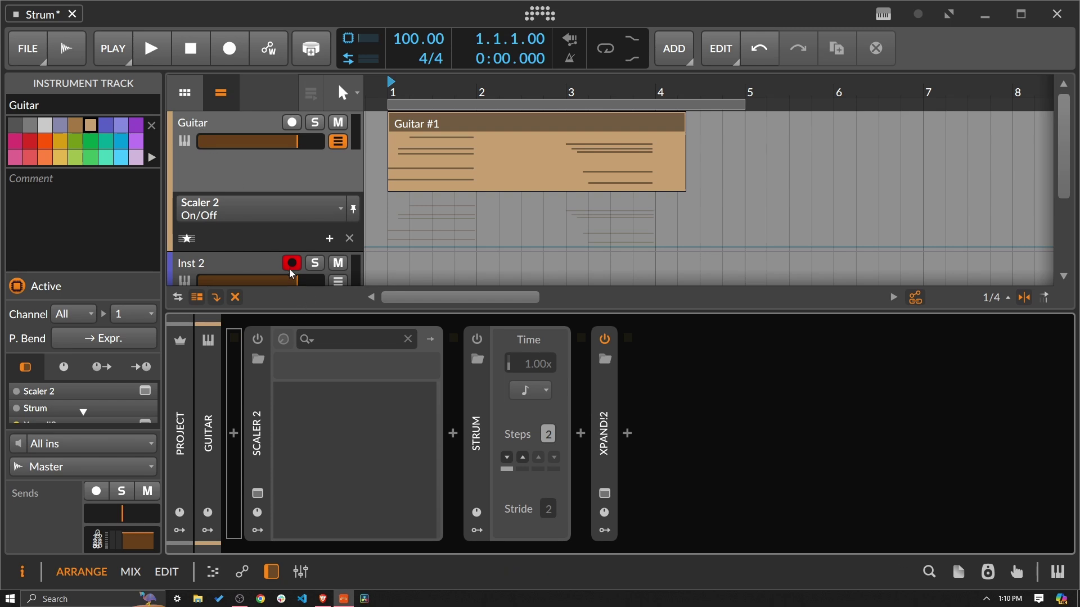
pyautogui.click(291, 264)
pyautogui.press('space')
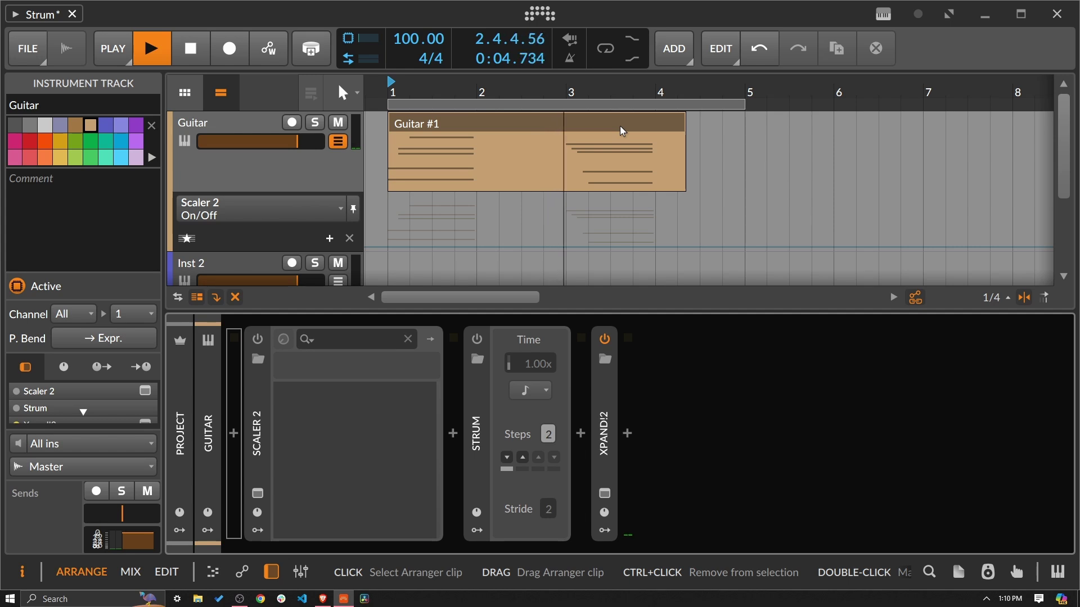
# Stop playback, reactivate the Guitar track's Scaler 2 and Strum devices, and leave Strum expanded
pyautogui.press('space')
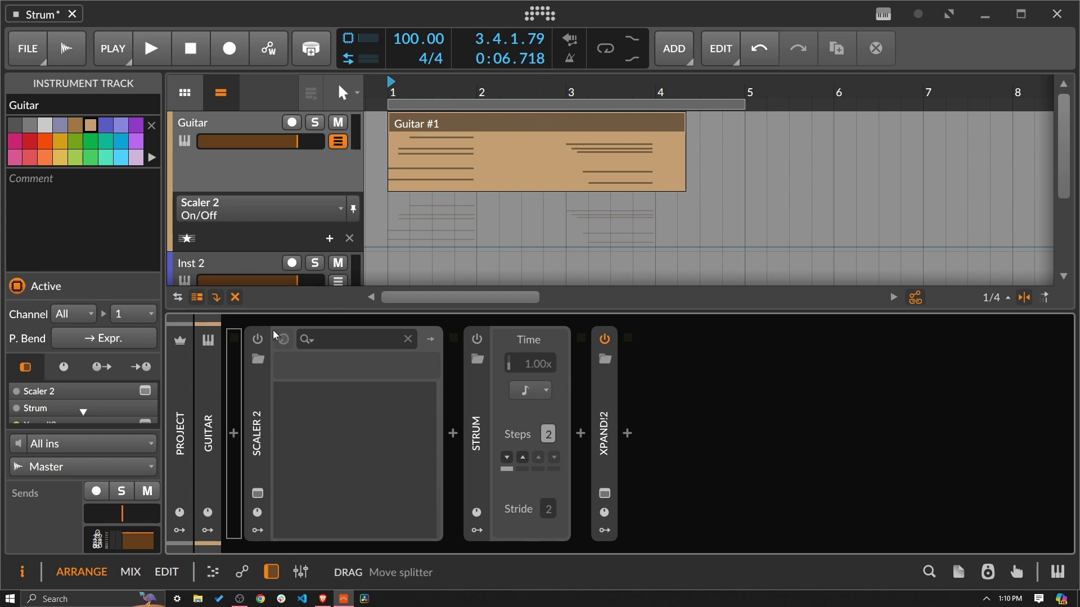
pyautogui.click(482, 339)
pyautogui.doubleClick(476, 394)
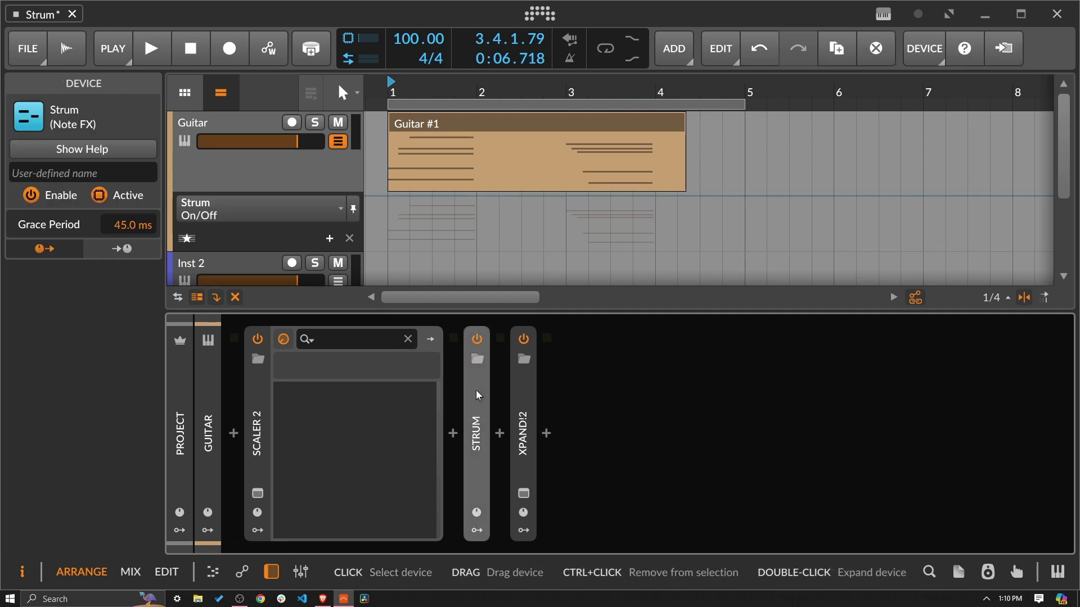
pyautogui.doubleClick(476, 391)
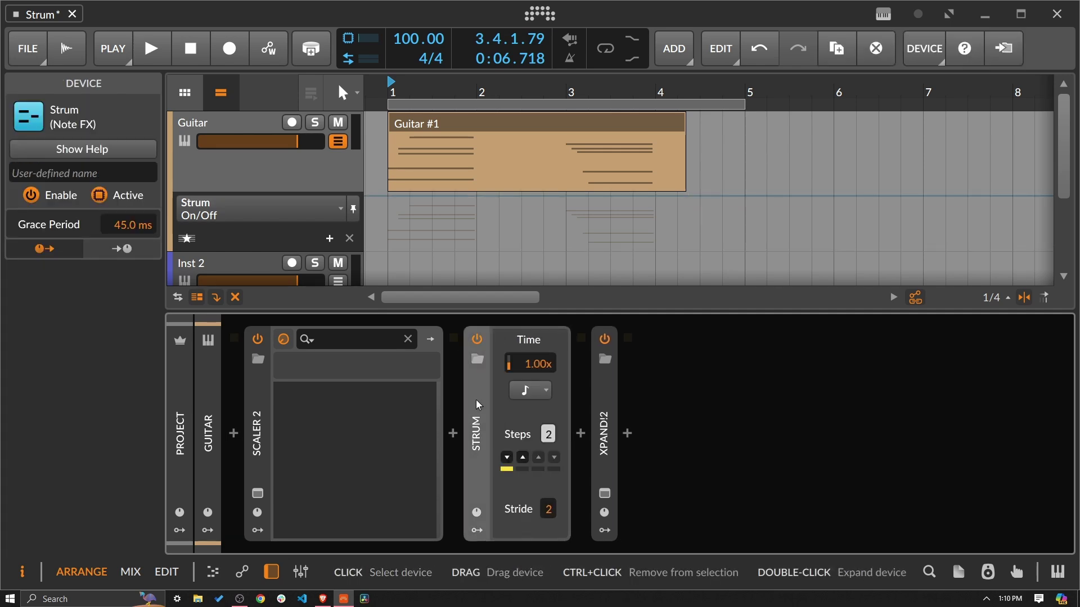
# Switch the window to full screen and delete the clip on the Guitar track
pyautogui.click(950, 15)
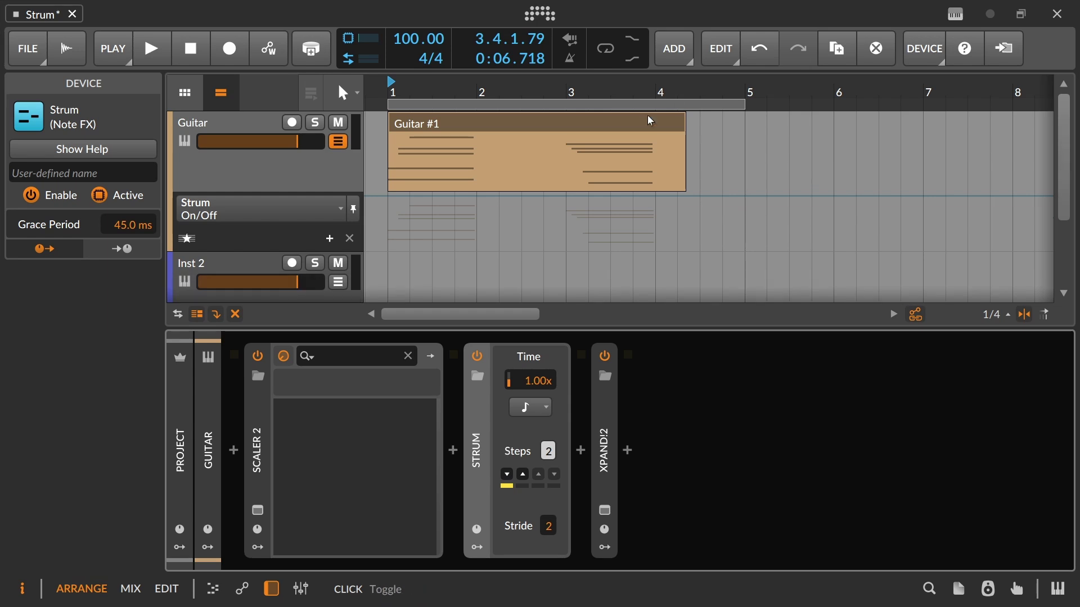
pyautogui.click(579, 131)
pyautogui.press('Delete')
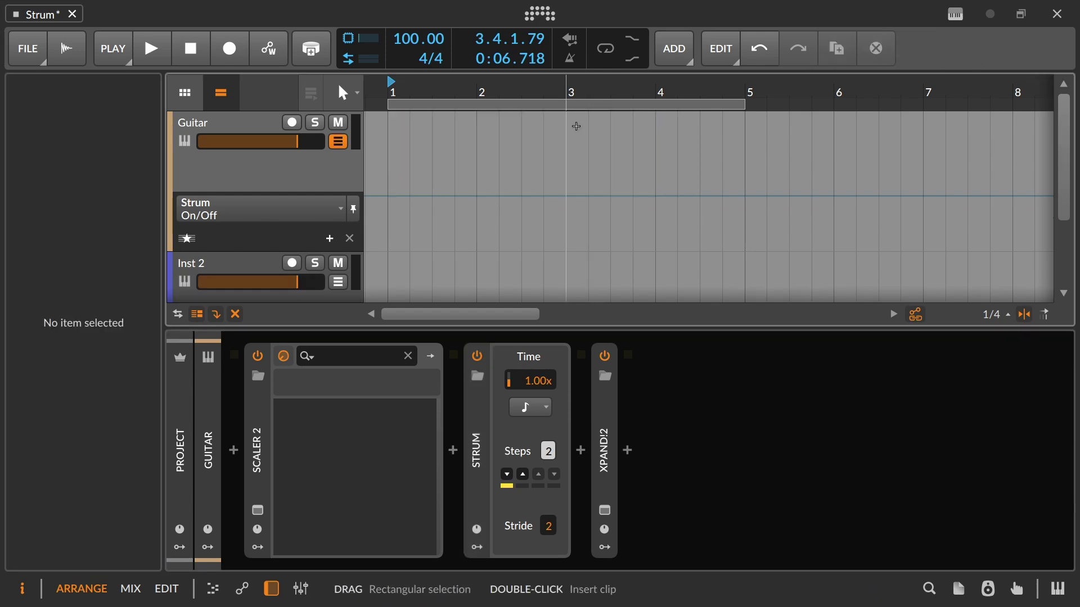
# Show Strum's modulator slots, search for "lfo" and insert an LFO in the first slot
pyautogui.click(477, 548)
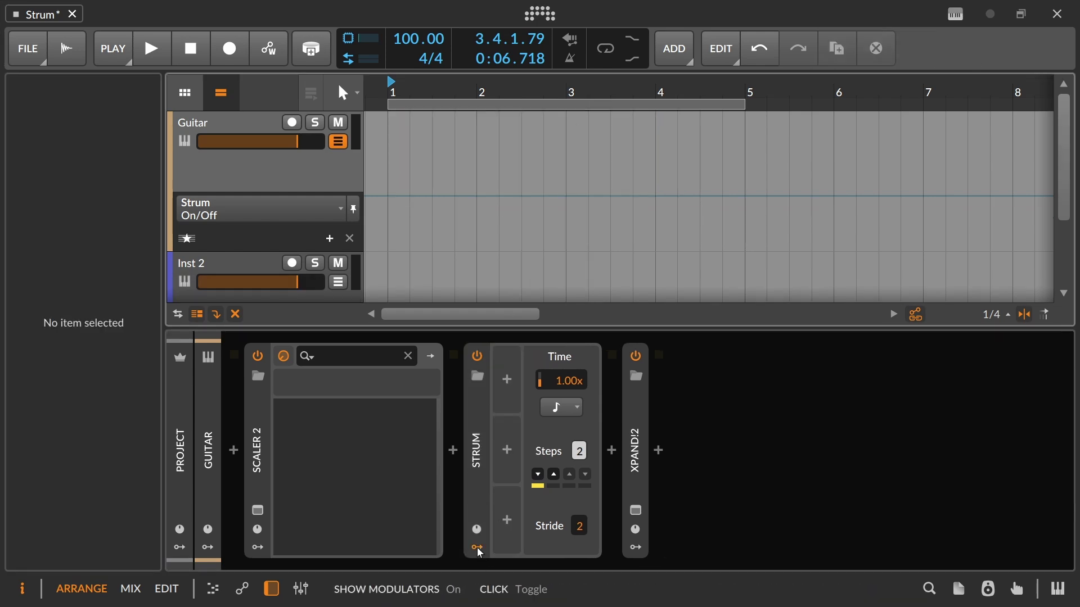
pyautogui.click(508, 382)
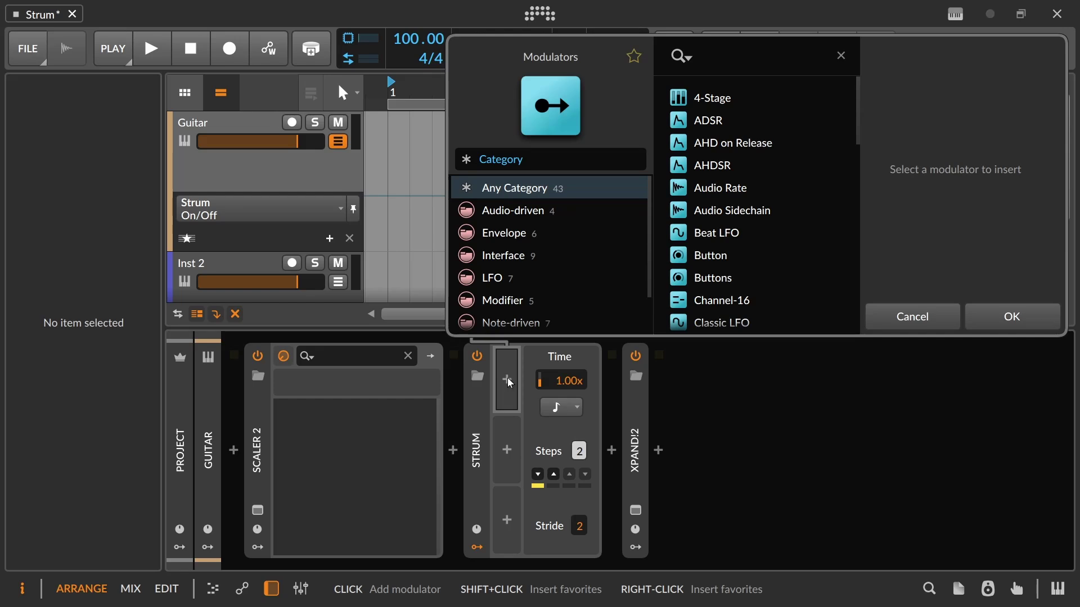
pyautogui.write('lfo')
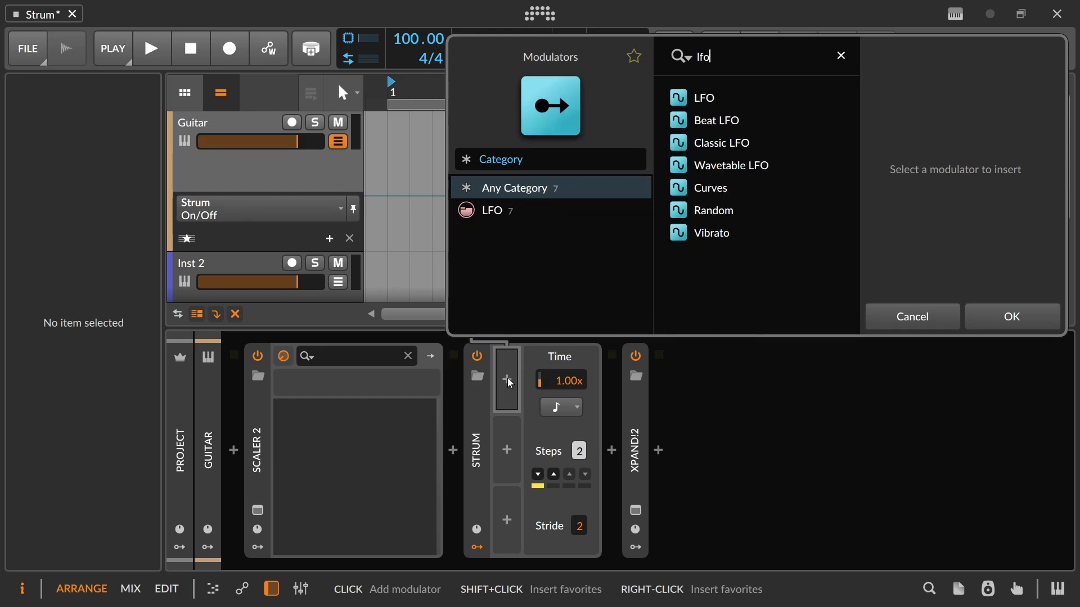
pyautogui.click(744, 103)
pyautogui.click(1009, 318)
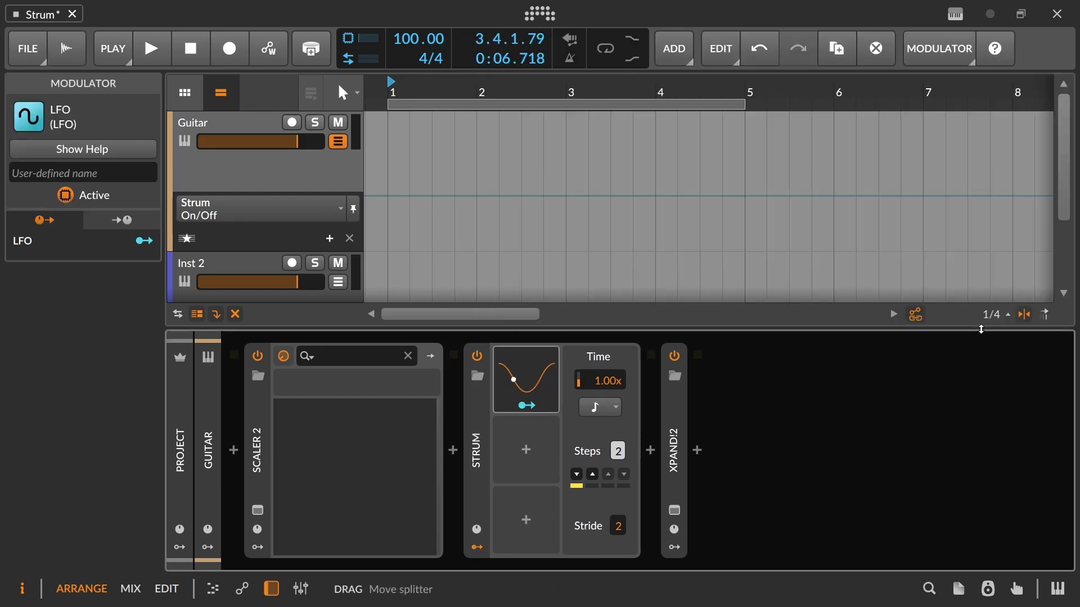
# Map the LFO to Strum's time rate with a modulation amount of ×22.38
pyautogui.click(527, 405)
pyautogui.moveTo(600, 381); pyautogui.dragTo(600, 313)
pyautogui.click(526, 405)
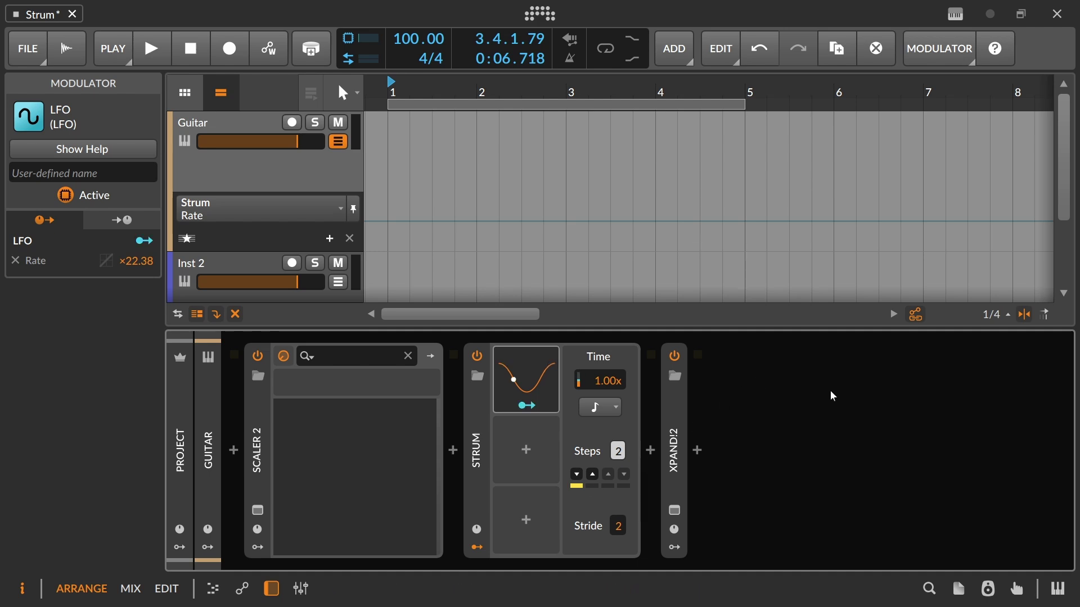
# Arm the Guitar track, expand the LFO's settings, and adjust its amount to about 40% and its rate to 1.07 Hz
pyautogui.click(292, 122)
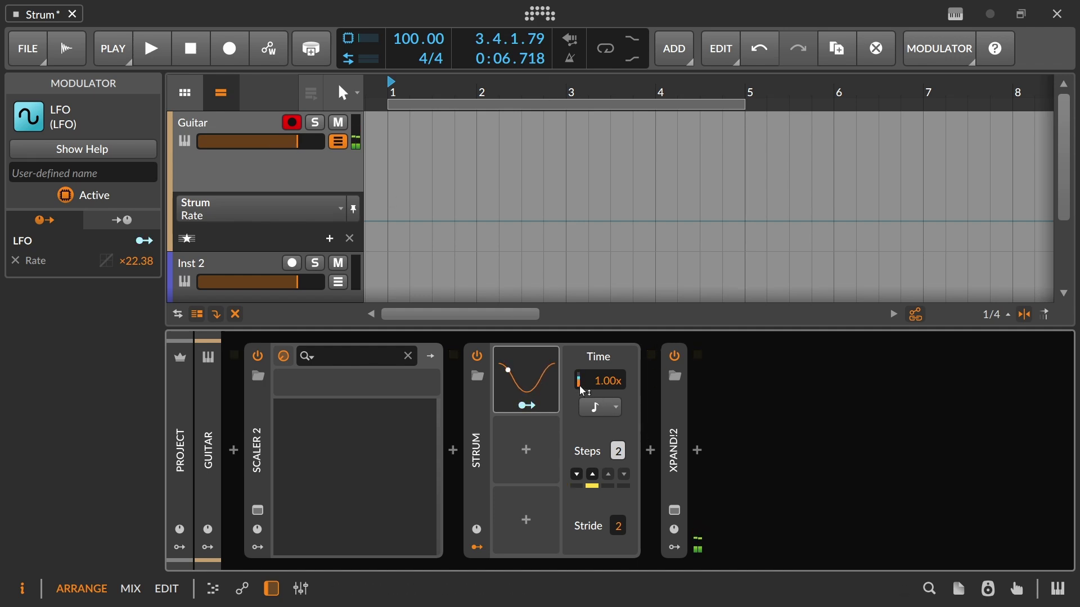
pyautogui.click(554, 381)
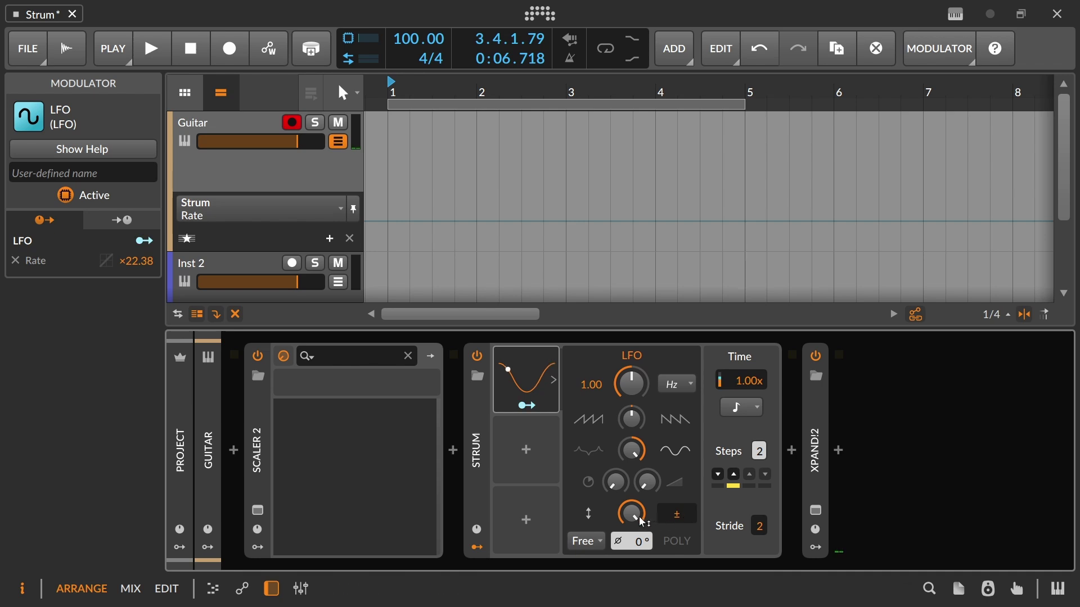
pyautogui.moveTo(631, 513); pyautogui.dragTo(632, 538)
pyautogui.moveTo(631, 383)
pyautogui.mouseDown()
pyautogui.moveTo(632, 407)
pyautogui.moveTo(633, 398)
pyautogui.mouseUp()
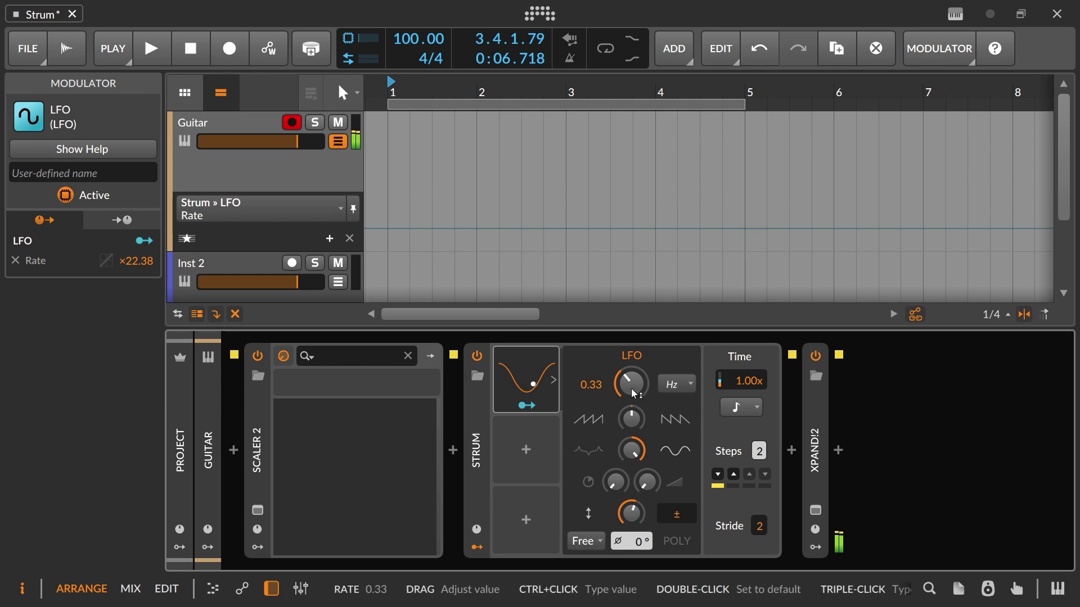
pyautogui.moveTo(648, 503); pyautogui.dragTo(647, 518)
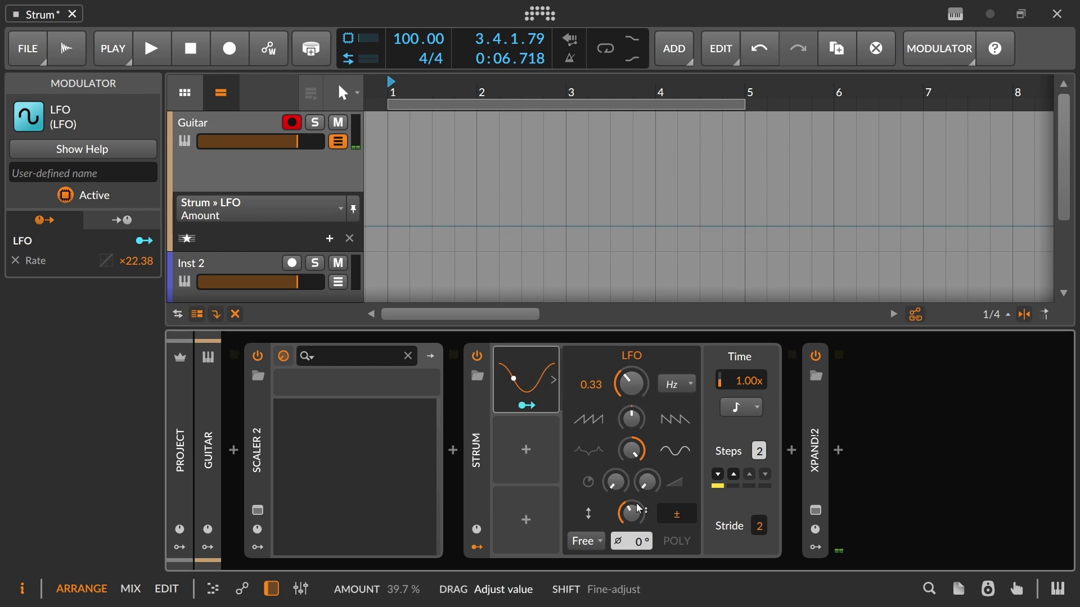
pyautogui.moveTo(644, 387); pyautogui.dragTo(645, 388)
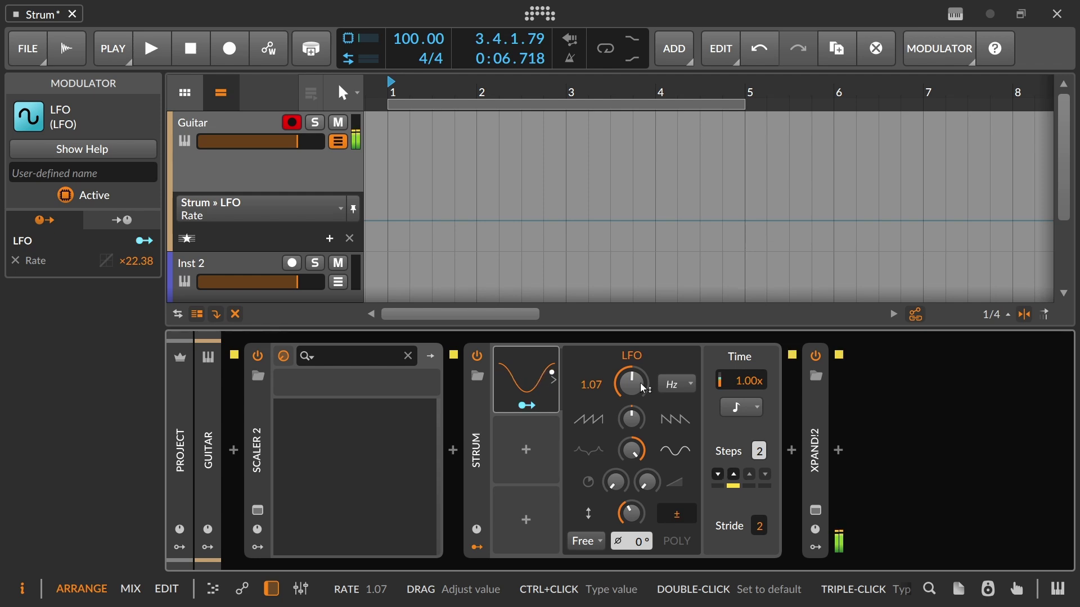
# Reset Strum's Stride and Steps to 1, and record a new clip of about four bars on the Guitar track
pyautogui.doubleClick(759, 526)
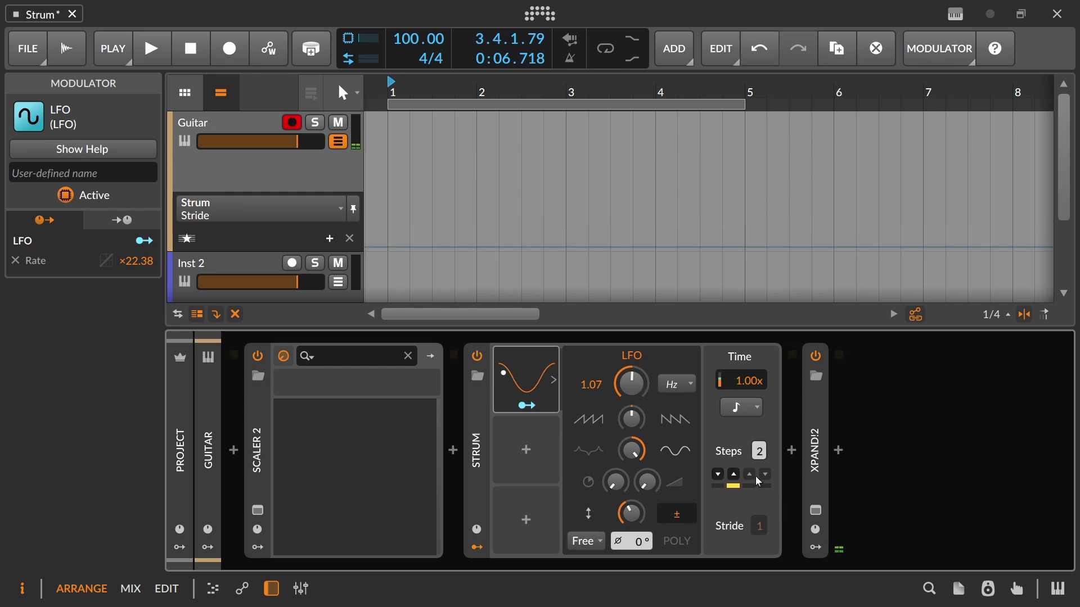
pyautogui.doubleClick(761, 453)
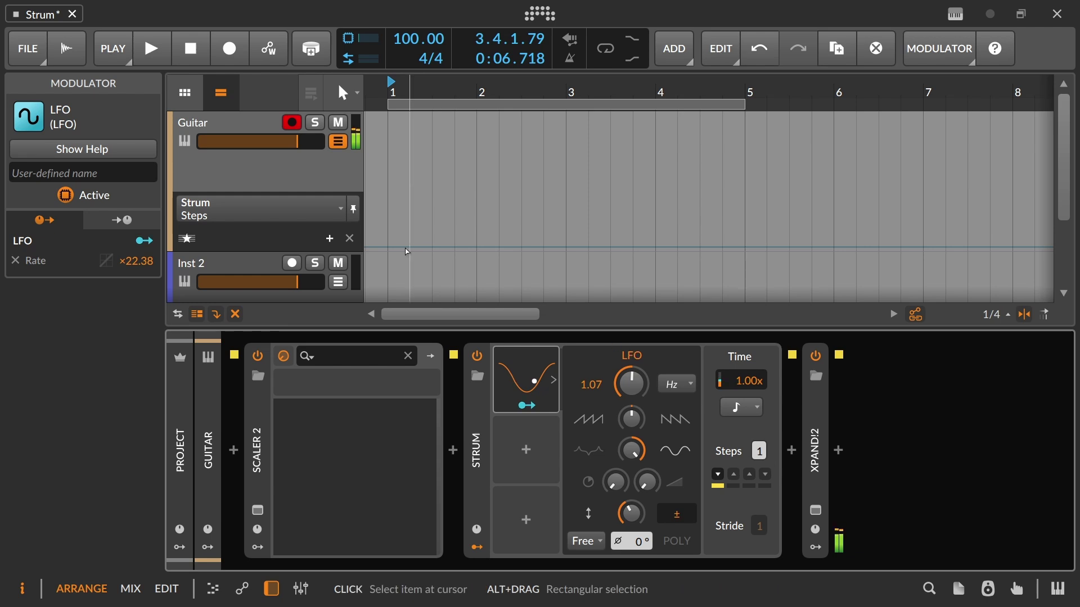
pyautogui.click(230, 48)
pyautogui.click(163, 54)
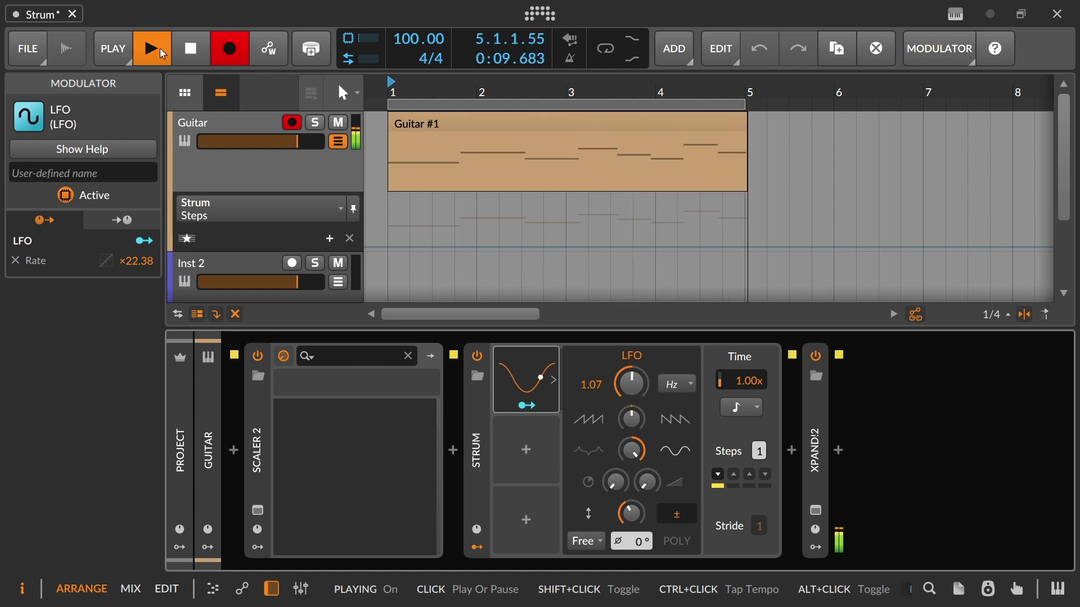
pyautogui.click(194, 53)
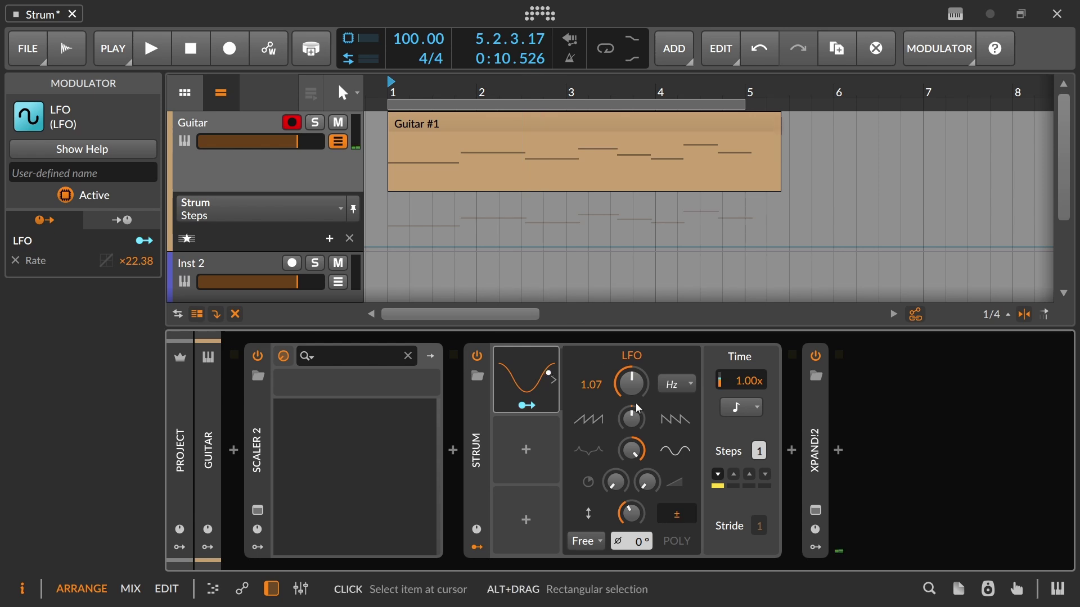
# Set the LFO's rate to 0.53 Hz and raise its amount slightly
pyautogui.moveTo(632, 384); pyautogui.dragTo(632, 416)
pyautogui.moveTo(651, 513); pyautogui.dragTo(651, 503)
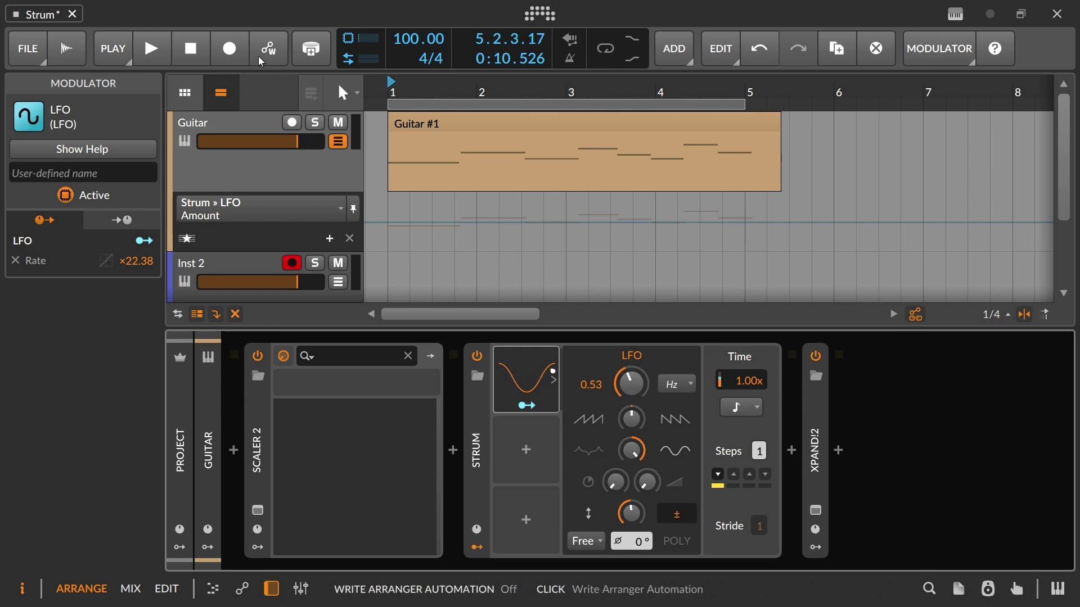
# With Inst 2 armed, record the modulated strum output into a clip of about four bars on that track
pyautogui.click(229, 48)
pyautogui.scroll(-2, 374, 182)
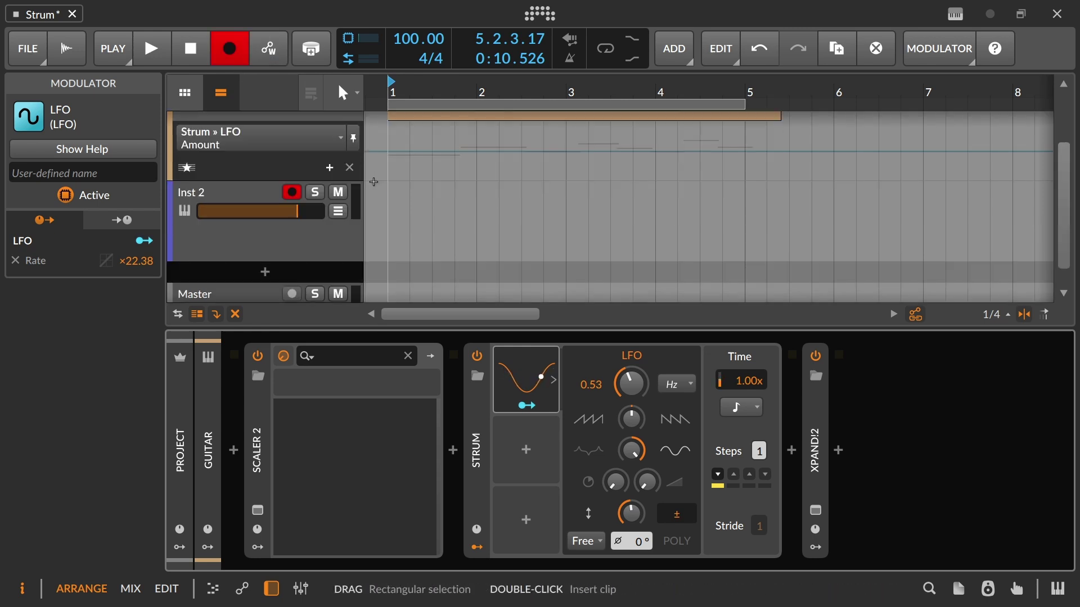
pyautogui.click(152, 49)
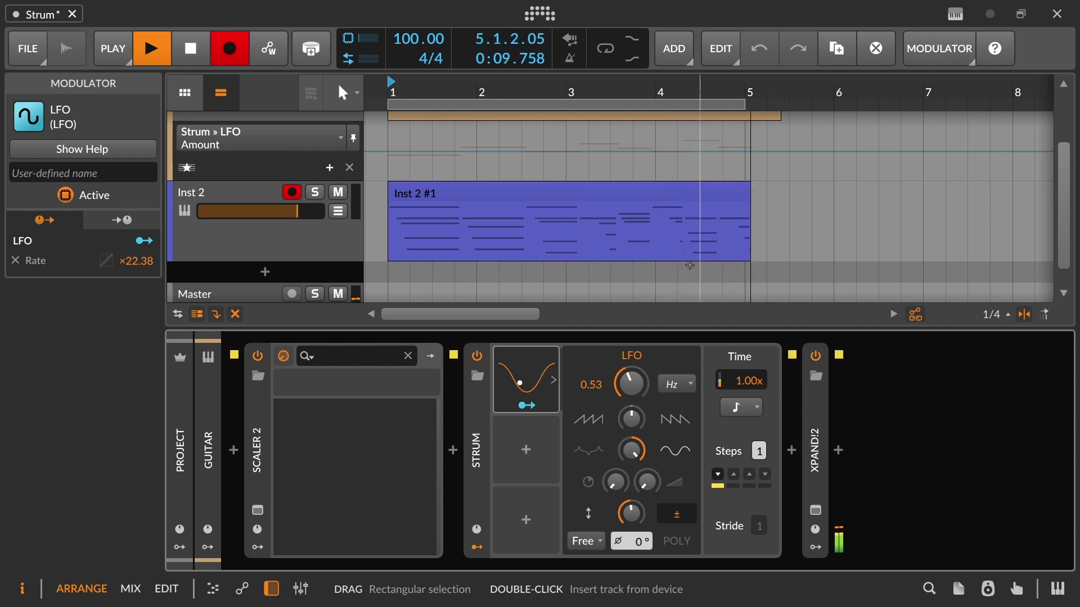
pyautogui.press('space')
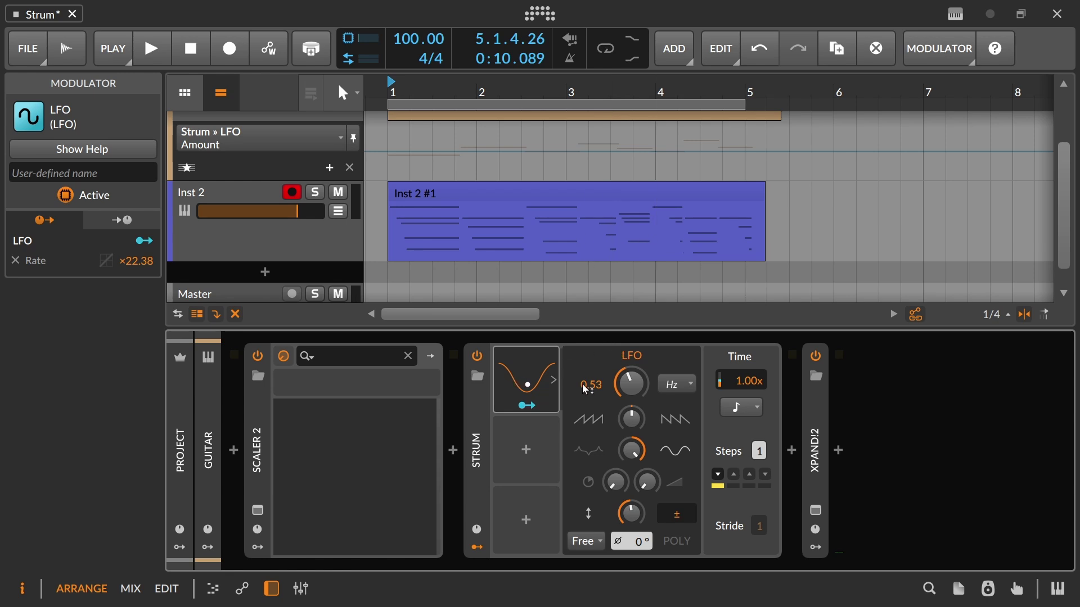
pyautogui.scroll(2, 528, 269)
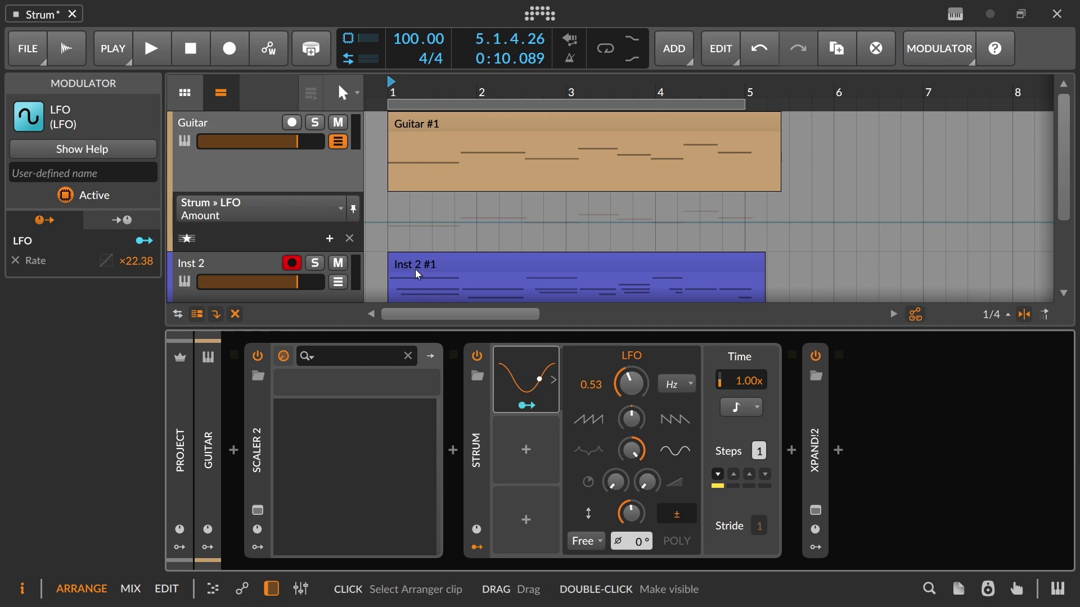
# Delete the recorded clips on Inst 2 and Guitar, and arm the Guitar track
pyautogui.click(471, 257)
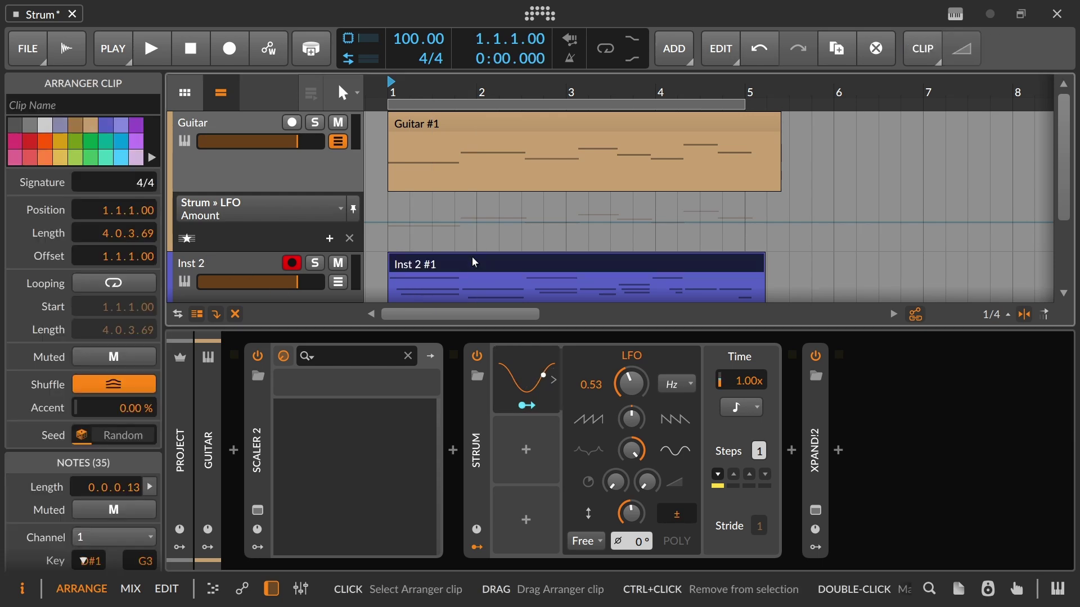
pyautogui.press('Delete')
pyautogui.click(467, 131)
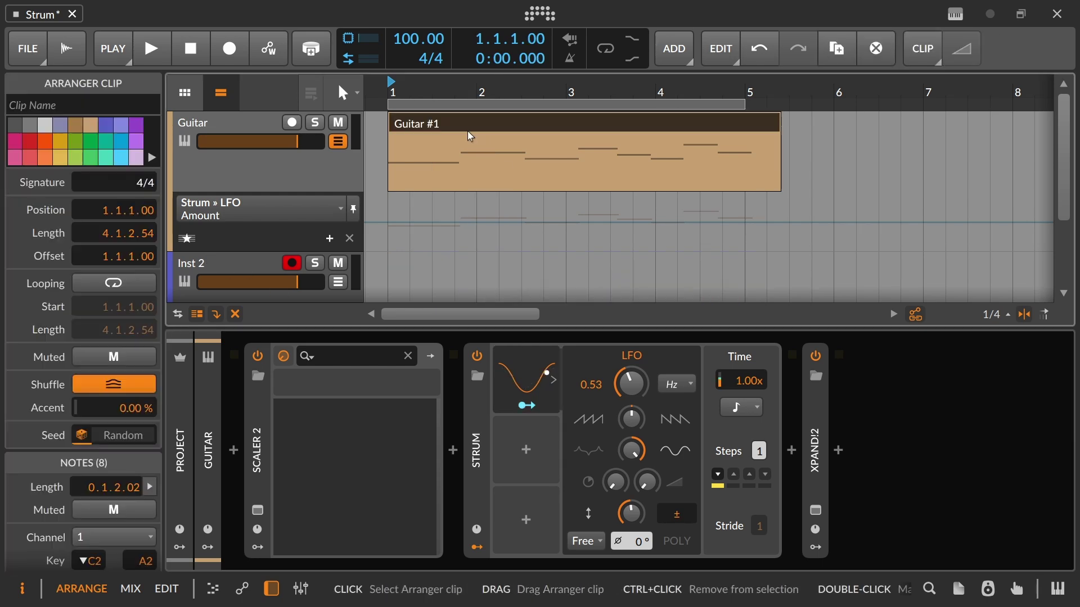
pyautogui.press('Delete')
pyautogui.click(292, 122)
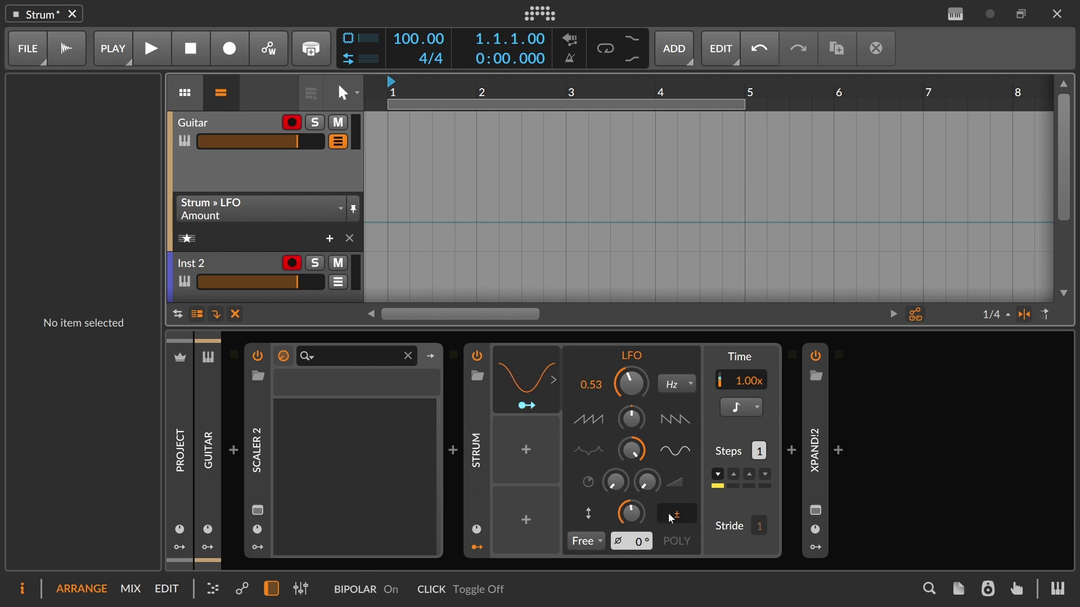
# Browse Strum's presets, audition Beads, and load the Lively Strum preset in place of the current device settings
pyautogui.click(743, 408)
pyautogui.click(741, 413)
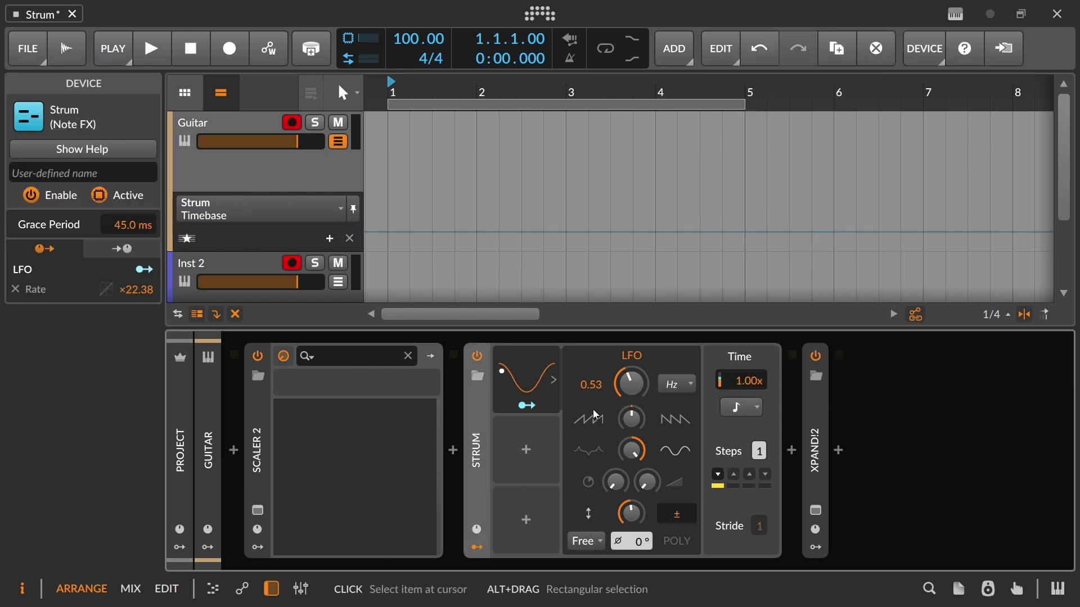
pyautogui.click(477, 376)
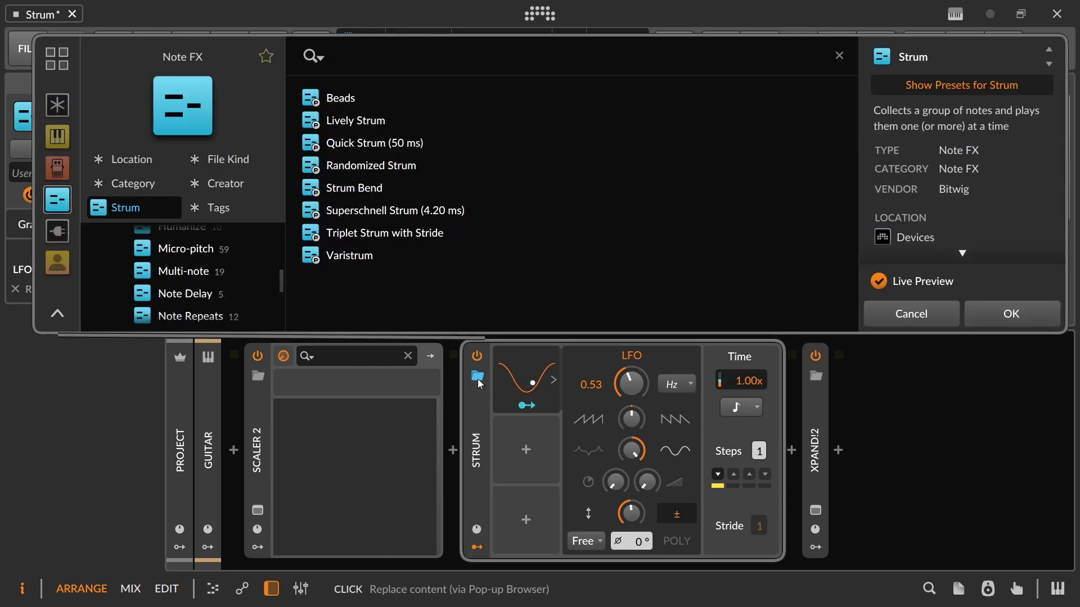
pyautogui.click(401, 106)
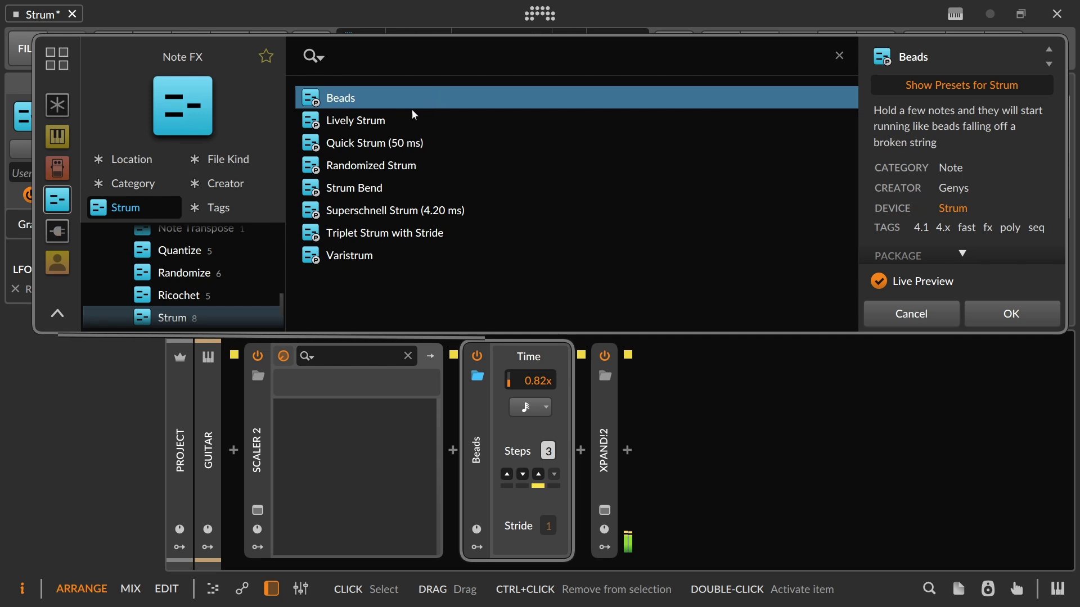
pyautogui.click(393, 125)
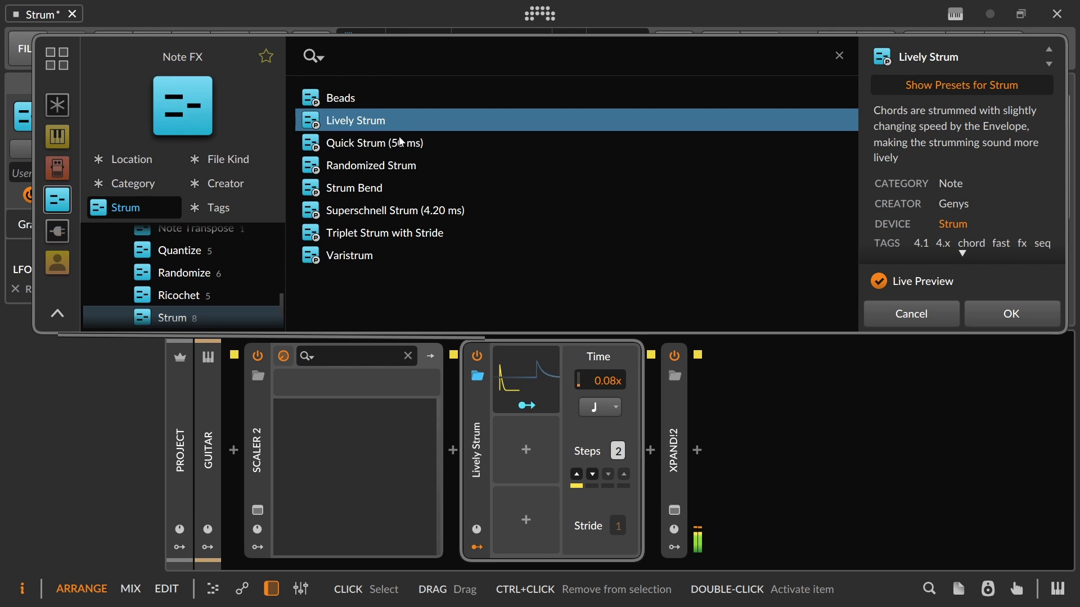
pyautogui.click(526, 372)
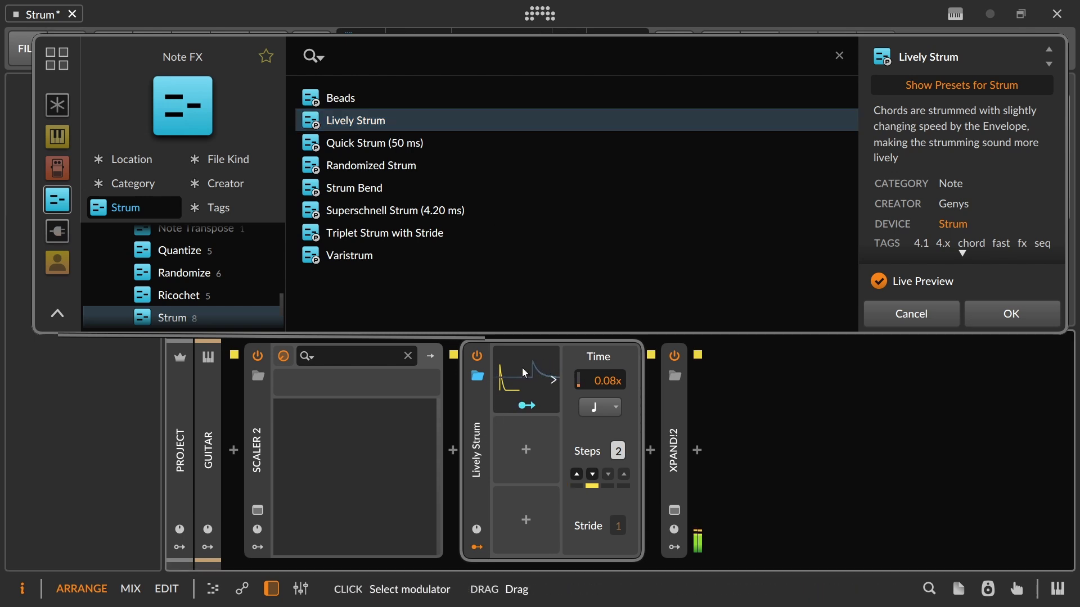
pyautogui.click(976, 316)
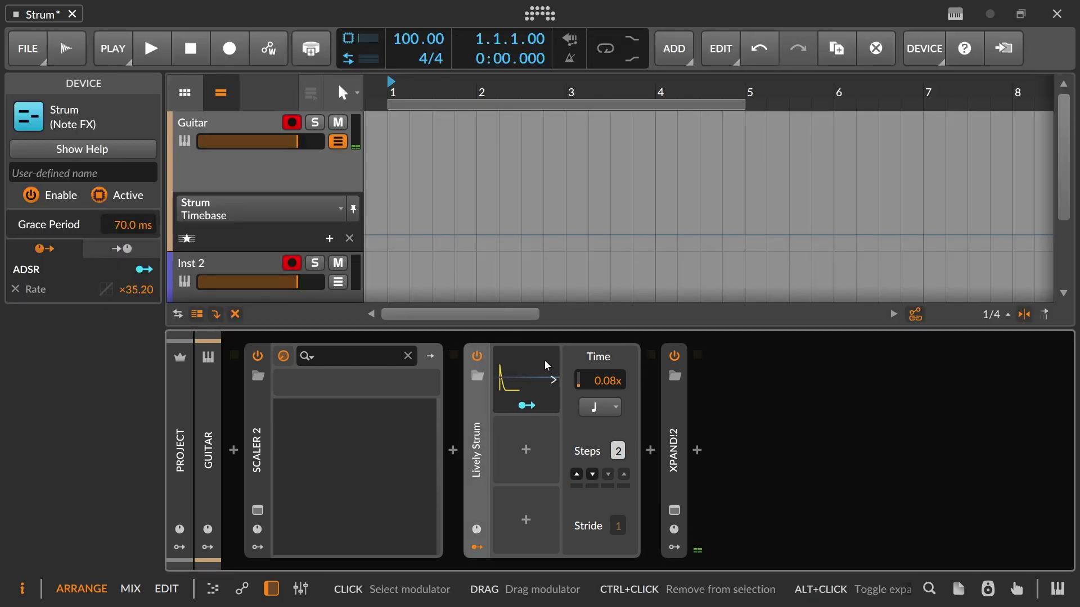
# Collapse Lively Strum's ADSR envelope or bring it into view, and replace the preset with Quick Strum (50 ms)
pyautogui.click(544, 361)
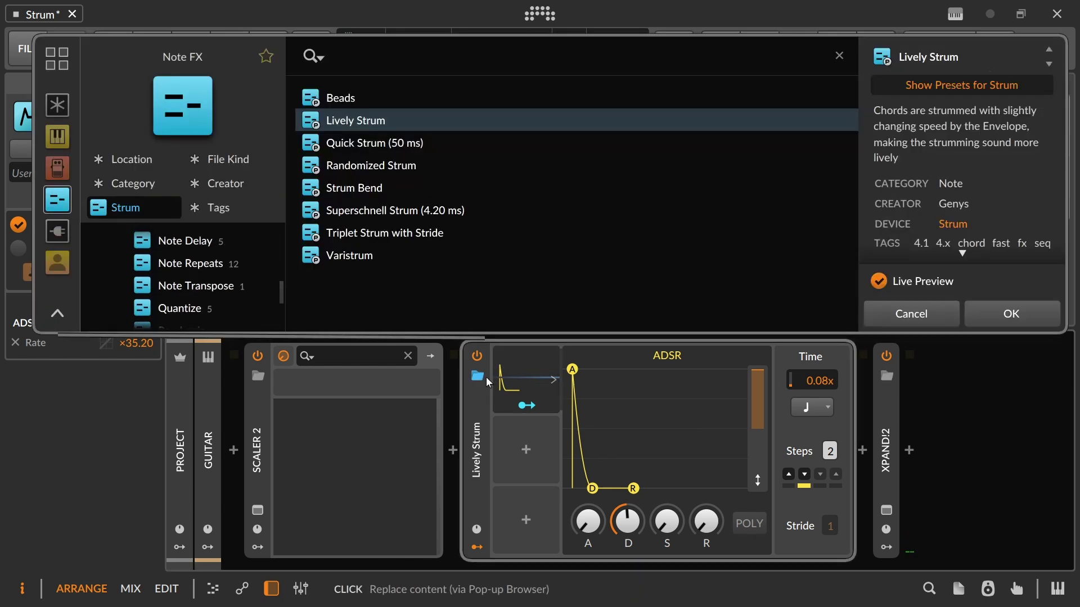
pyautogui.click(485, 376)
pyautogui.click(462, 150)
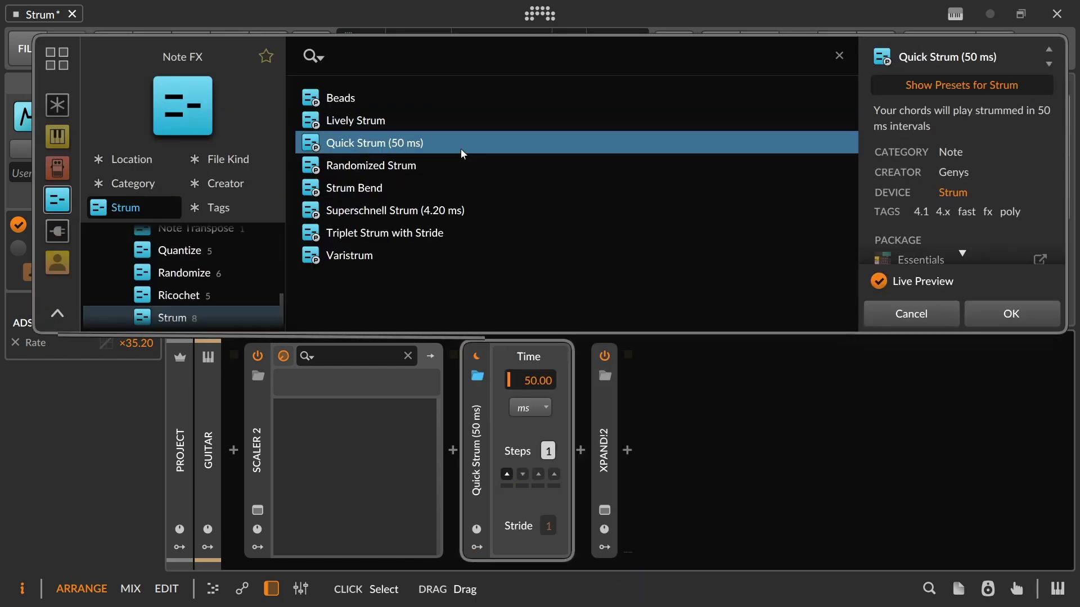
pyautogui.click(1025, 310)
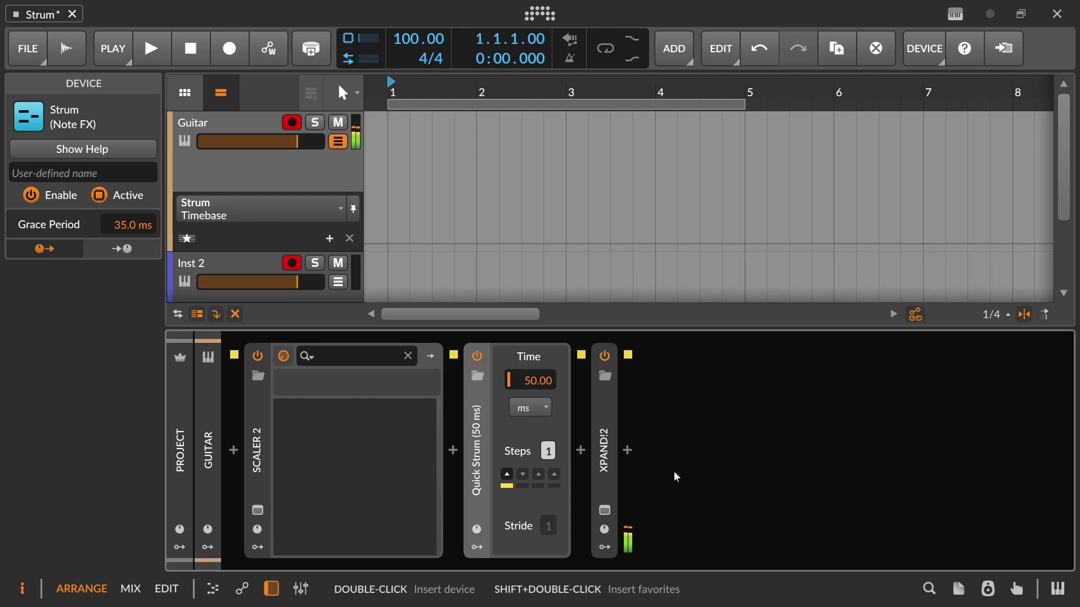
# Replace the Strum preset with Randomized Strum and inspect the settings of its Classic LFO modulator
pyautogui.click(478, 375)
pyautogui.click(478, 168)
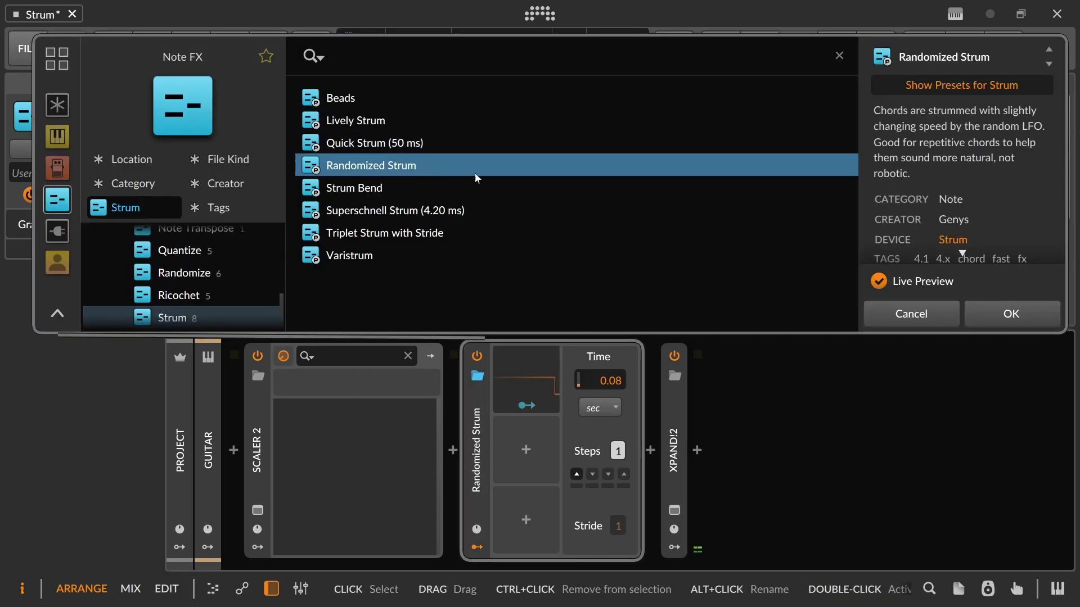
pyautogui.press('Return')
pyautogui.click(546, 381)
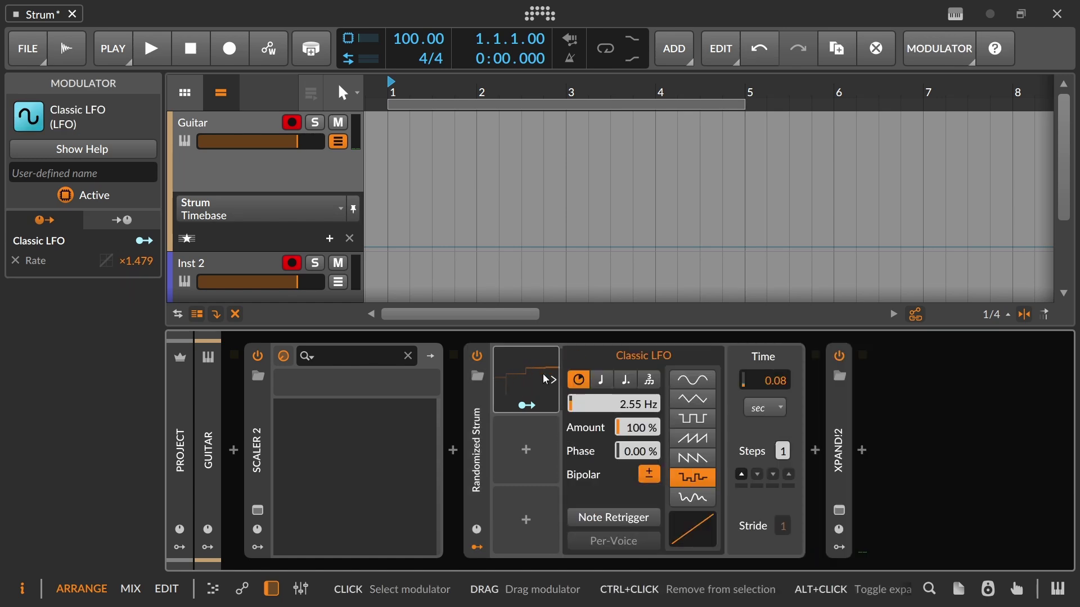
pyautogui.click(530, 377)
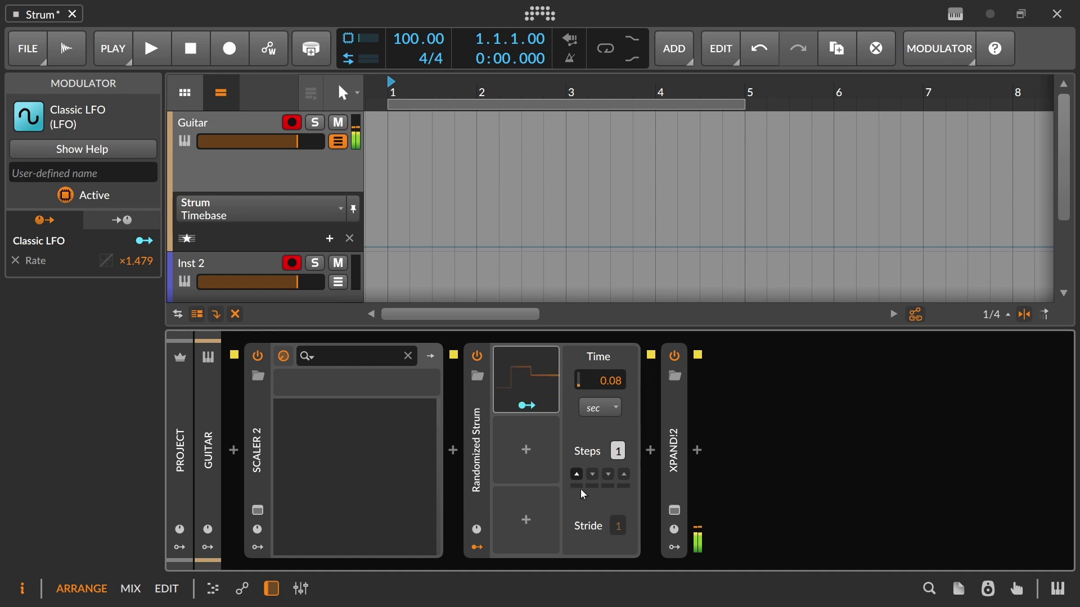
# Load the Strum Bend preset on the Strum device and inspect its ADSR envelope
pyautogui.click(493, 395)
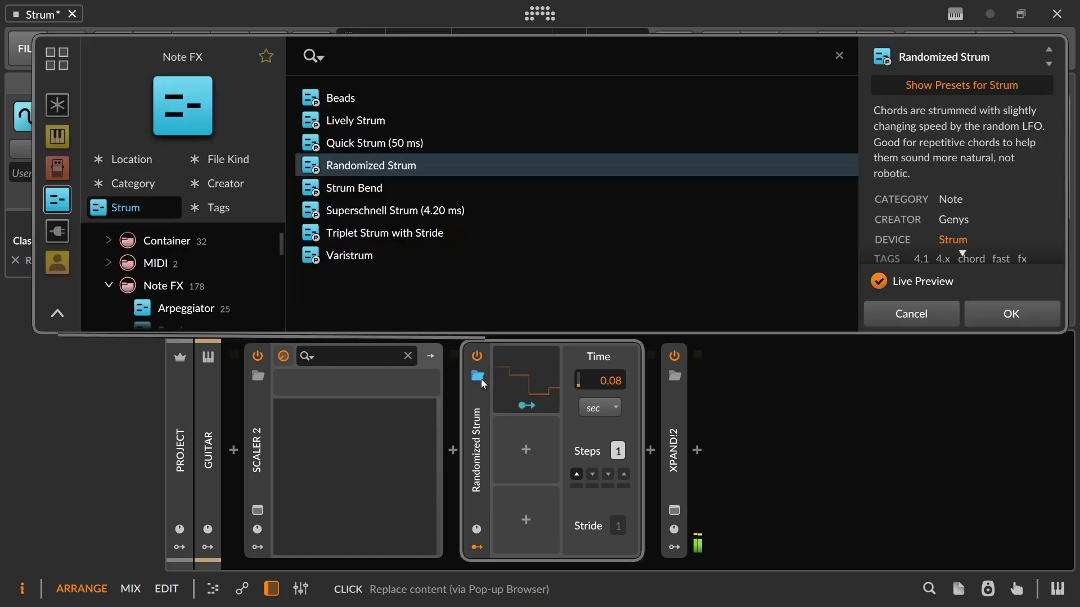
pyautogui.click(427, 187)
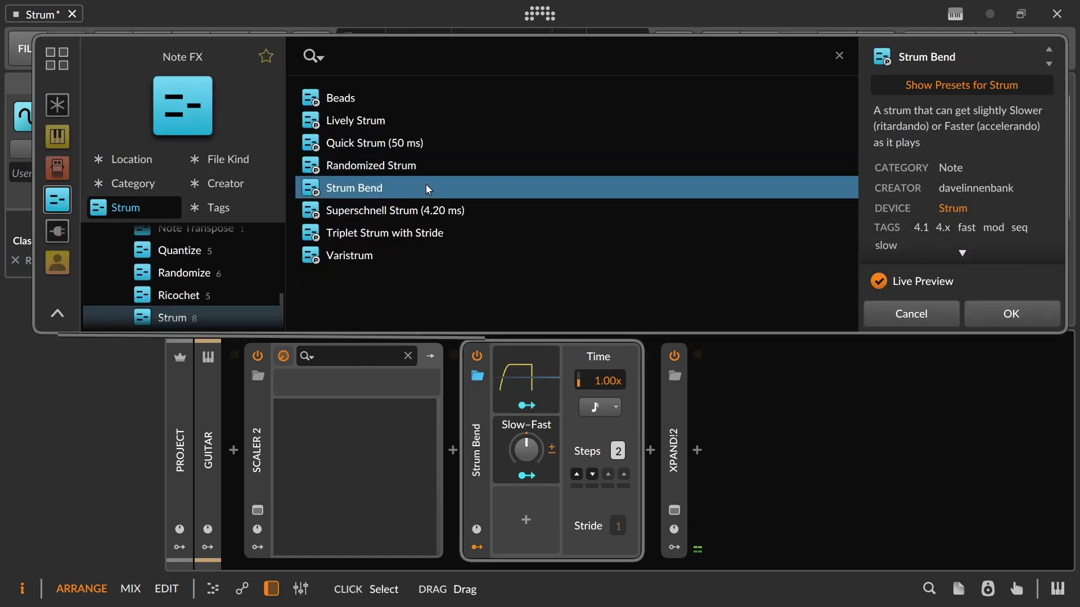
pyautogui.click(1010, 315)
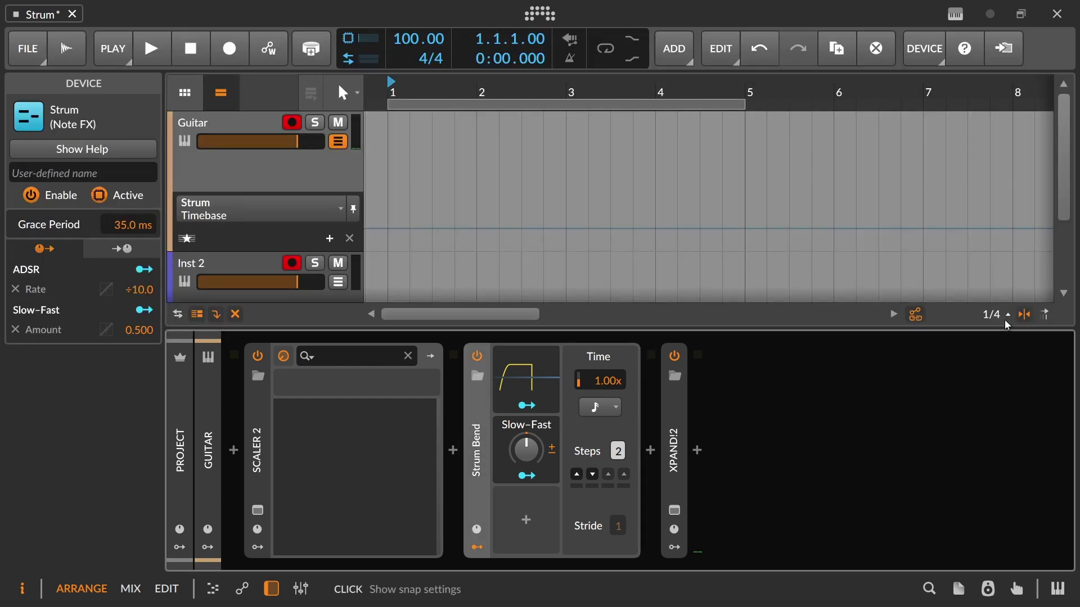
pyautogui.click(518, 368)
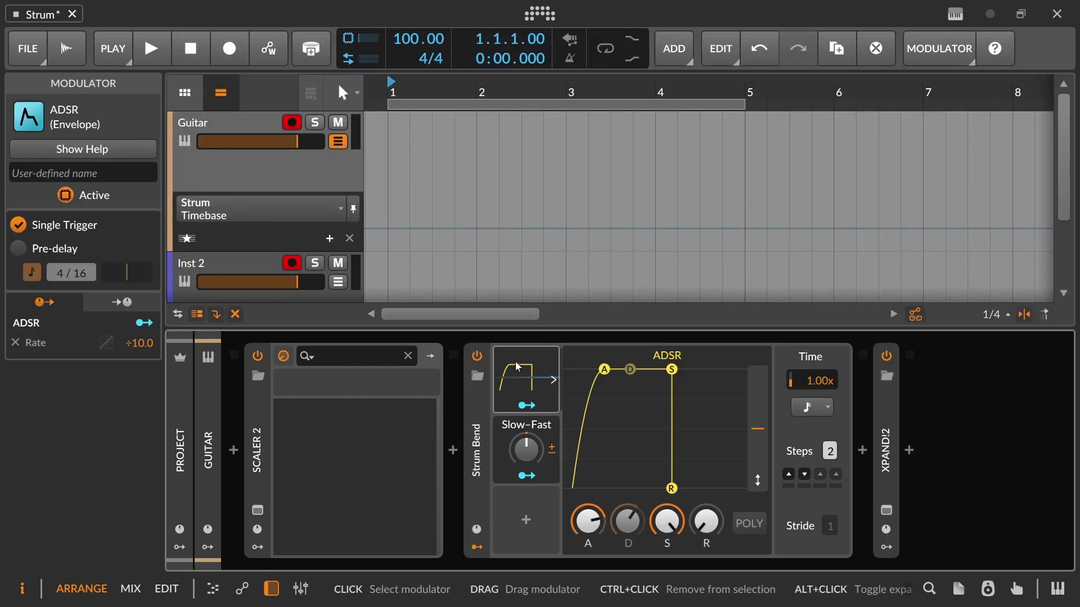
pyautogui.click(518, 367)
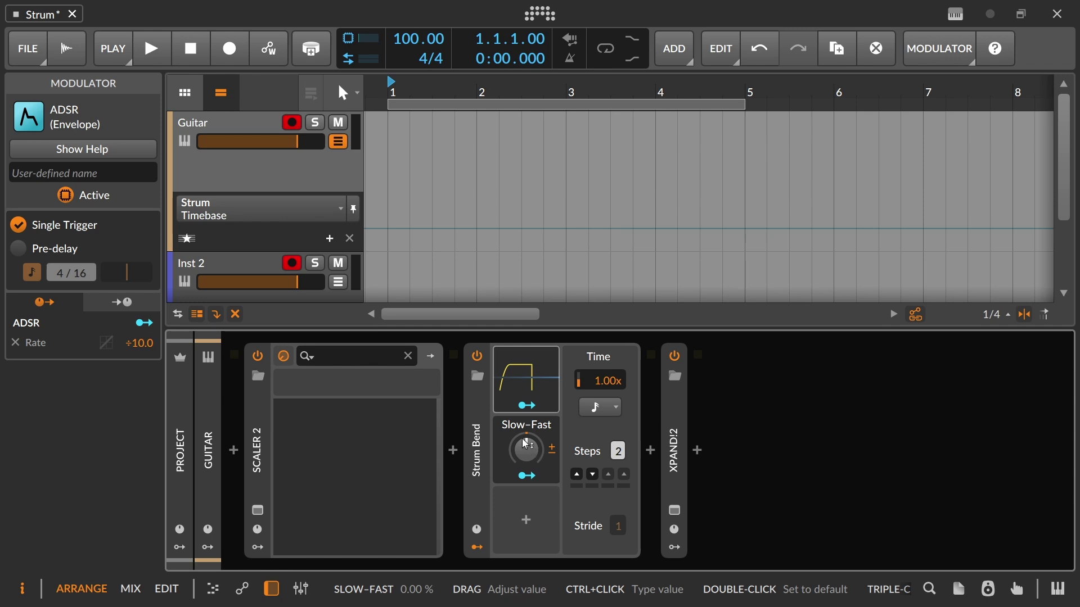
# Set Strum Bend's Slow–Fast macro to −100 %
pyautogui.rightClick(535, 445)
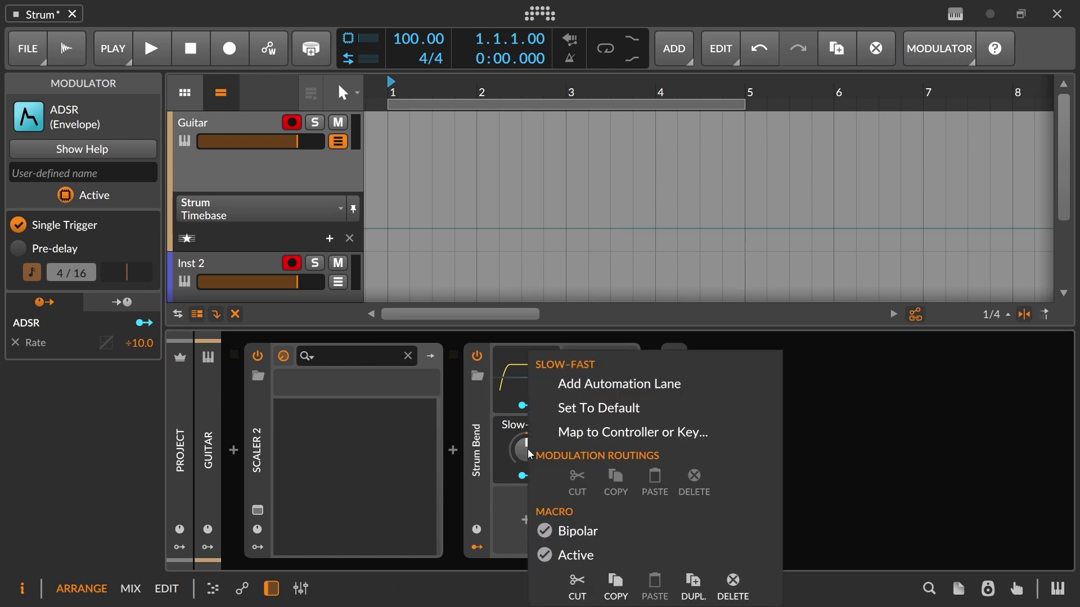
pyautogui.click(509, 453)
pyautogui.click(502, 442)
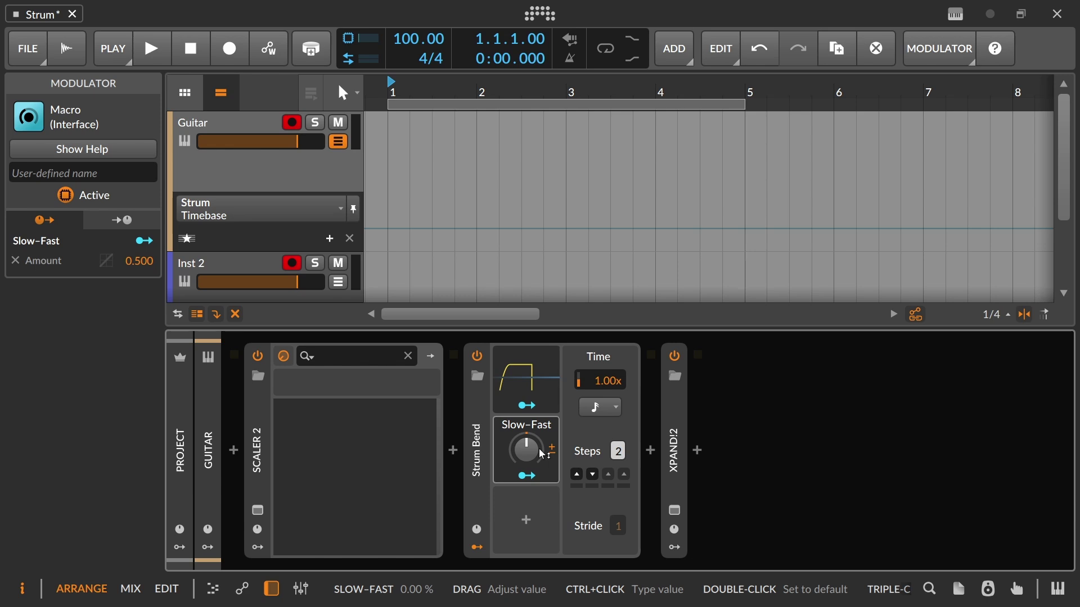
pyautogui.moveTo(538, 453); pyautogui.dragTo(538, 506)
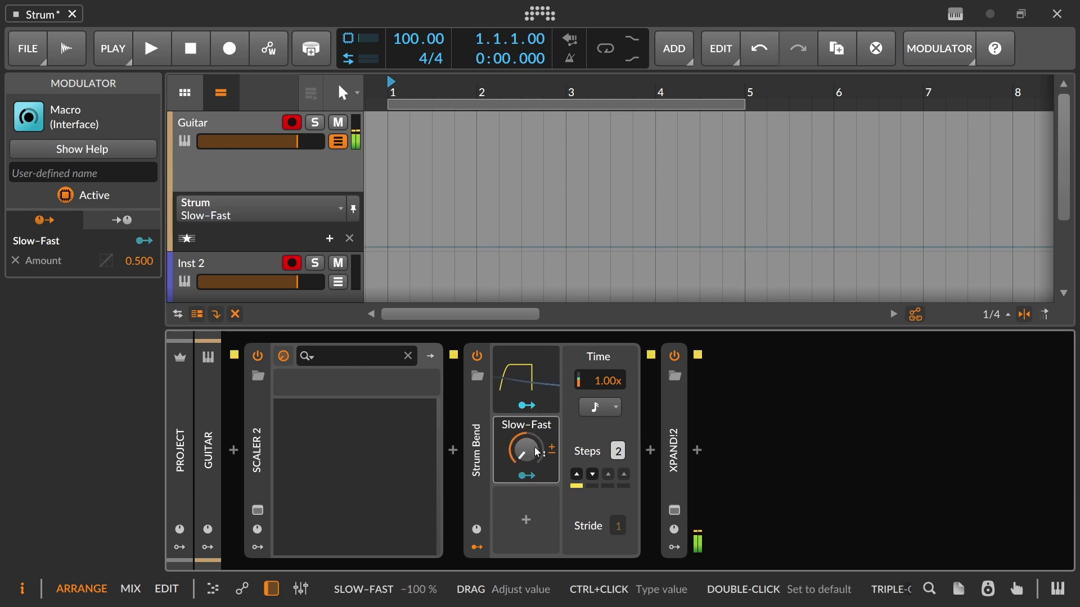
# Examine the Slow–Fast macro's modulation routing and how it affects the ADSR envelope's amount
pyautogui.rightClick(534, 482)
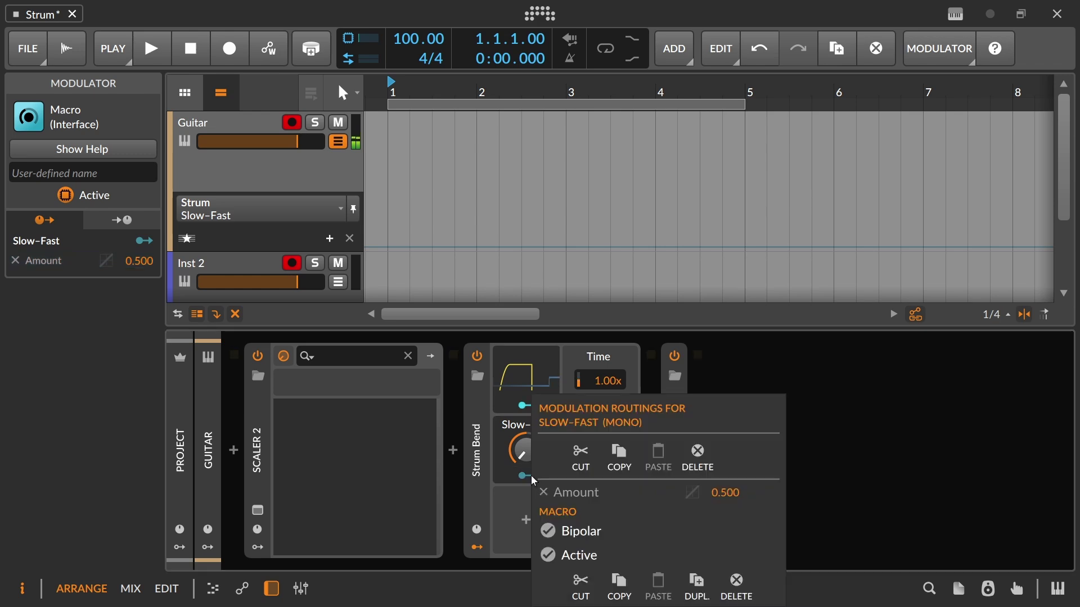
pyautogui.click(517, 360)
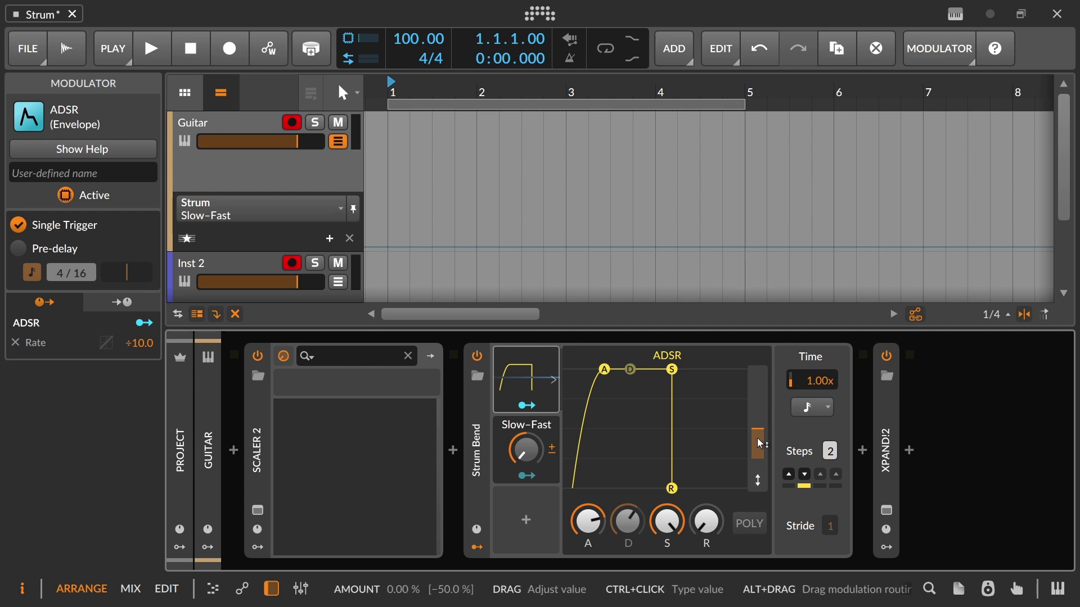
pyautogui.moveTo(758, 433); pyautogui.dragTo(758, 497)
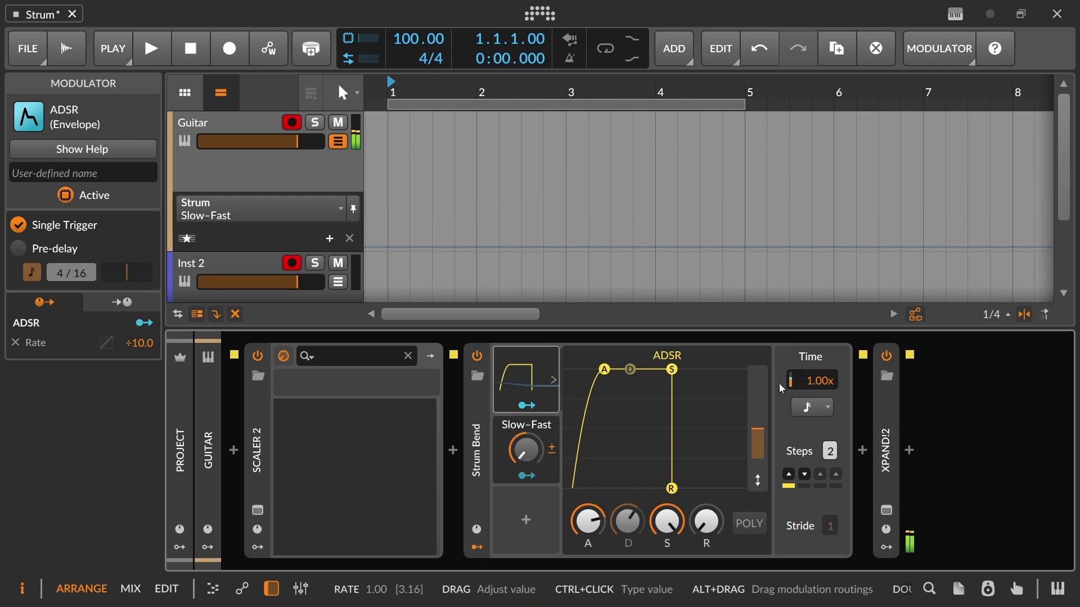
# Replace Strum Bend with the Superschnell Strum (4.20 ms) preset
pyautogui.click(478, 376)
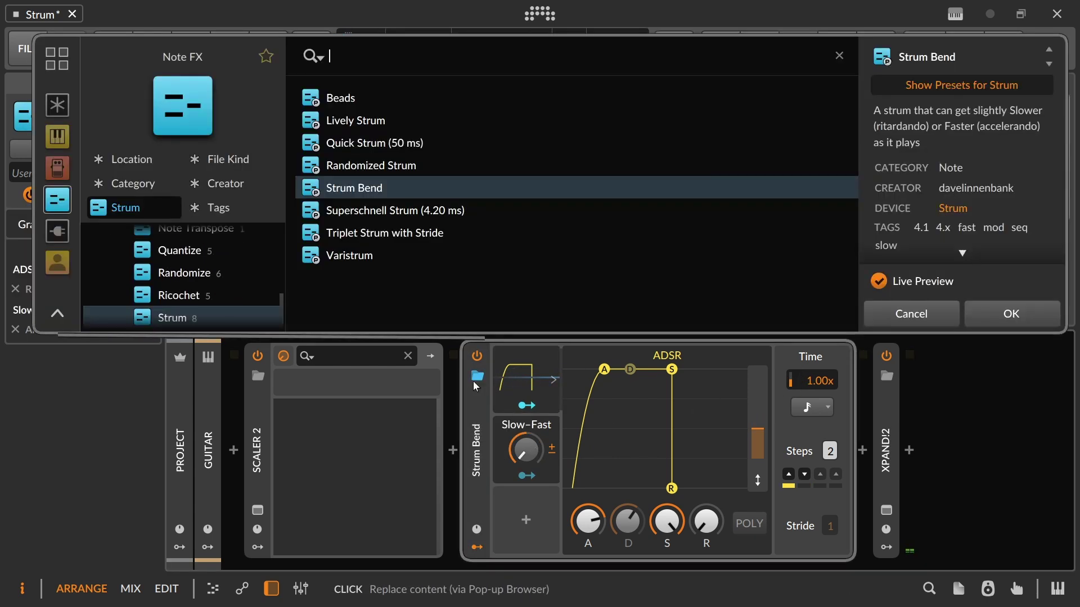
pyautogui.click(398, 213)
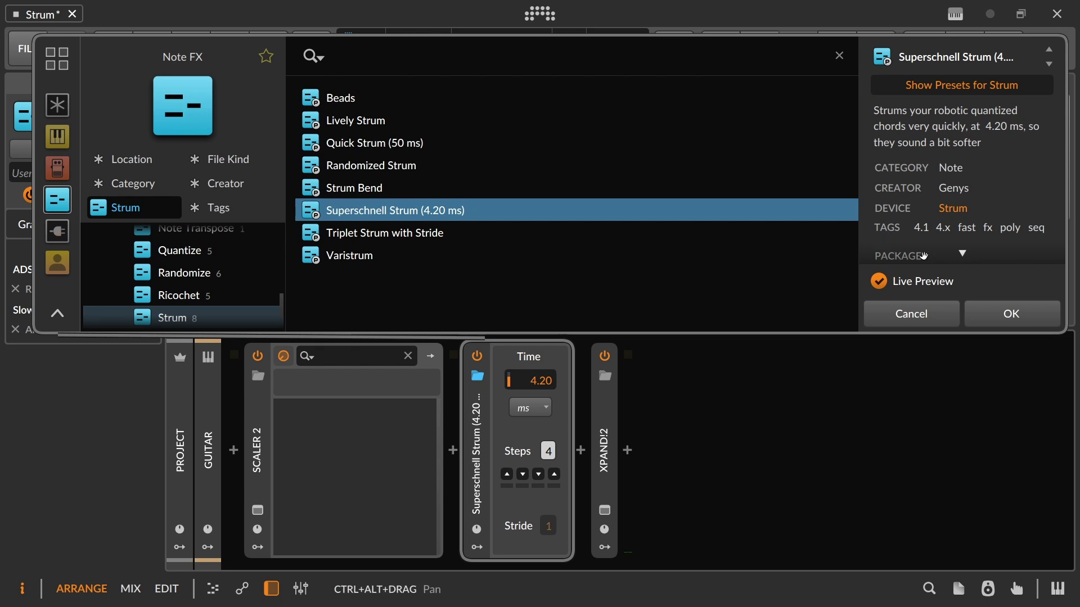
pyautogui.click(1013, 314)
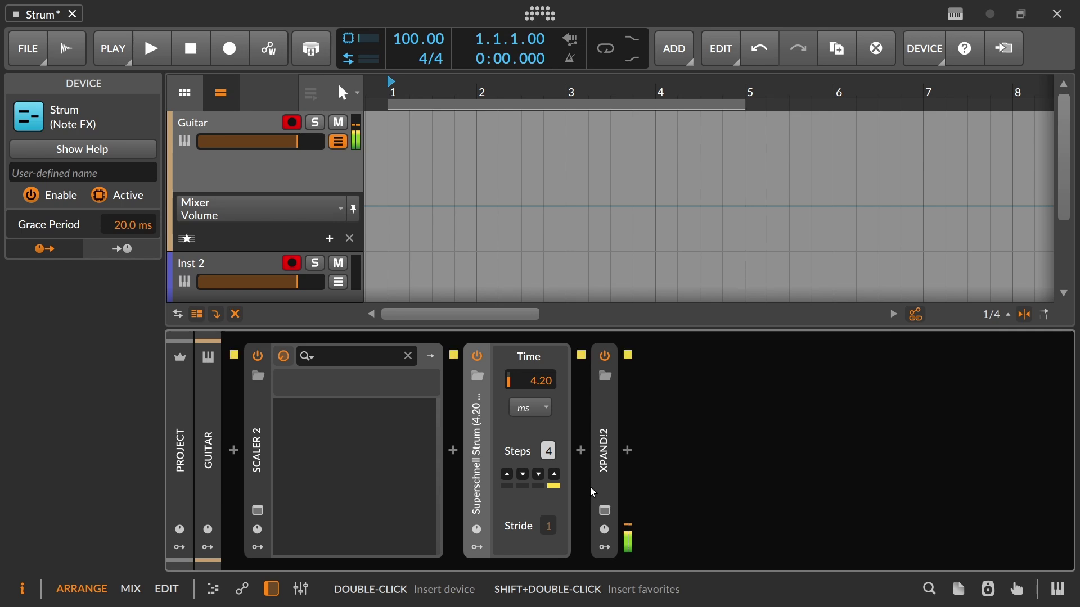
# Load the Triplet Strum with Stride preset on the Strum device
pyautogui.click(479, 380)
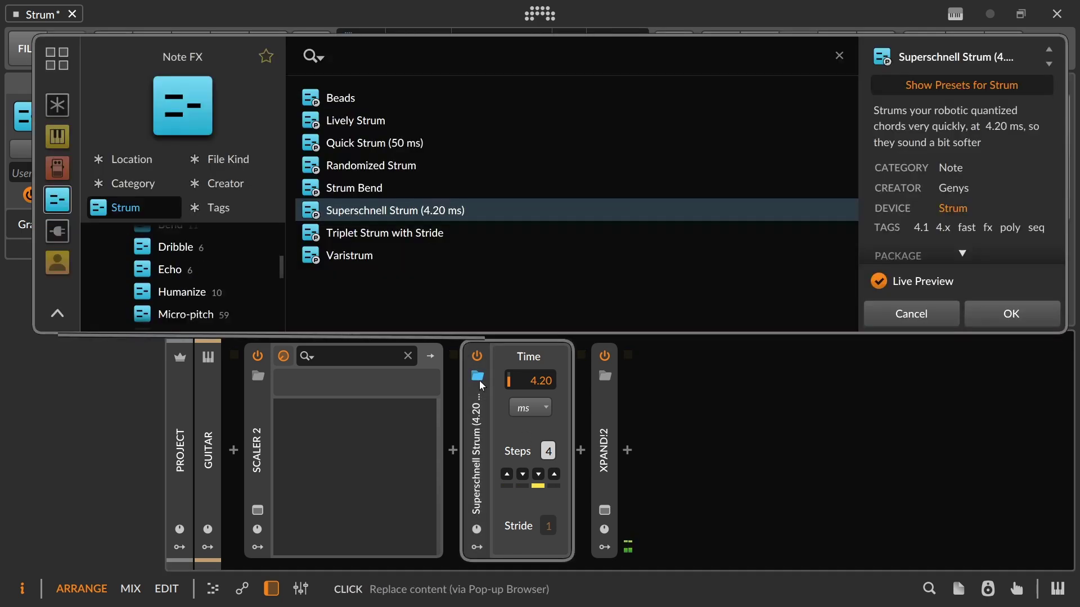
pyautogui.click(393, 233)
pyautogui.click(1011, 313)
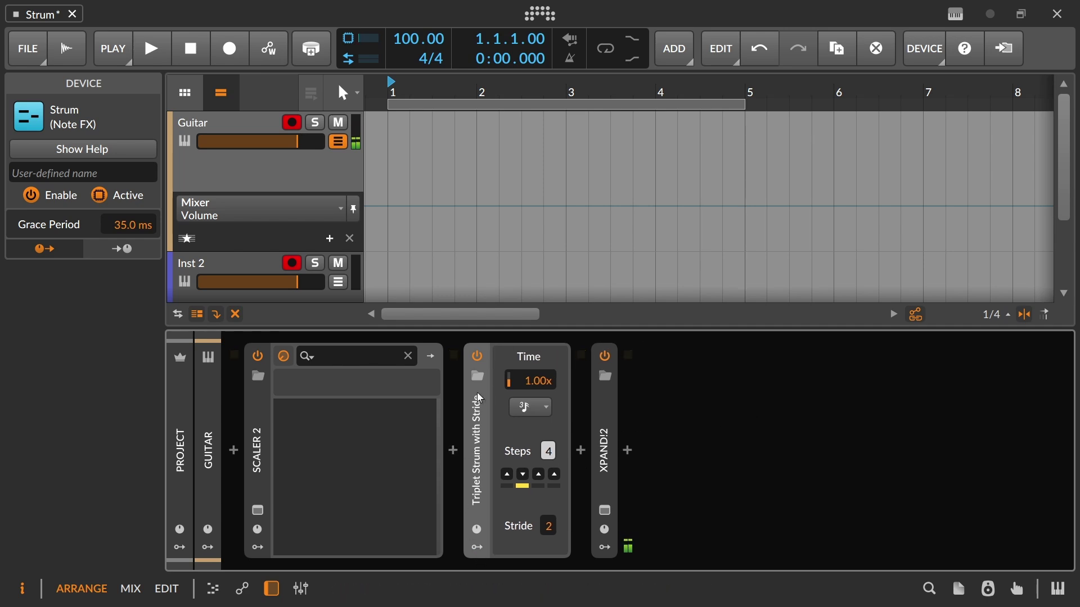
# Load the Varistrum preset on the Strum device and turn its Rnd Time control up to maximum
pyautogui.click(478, 376)
pyautogui.click(415, 262)
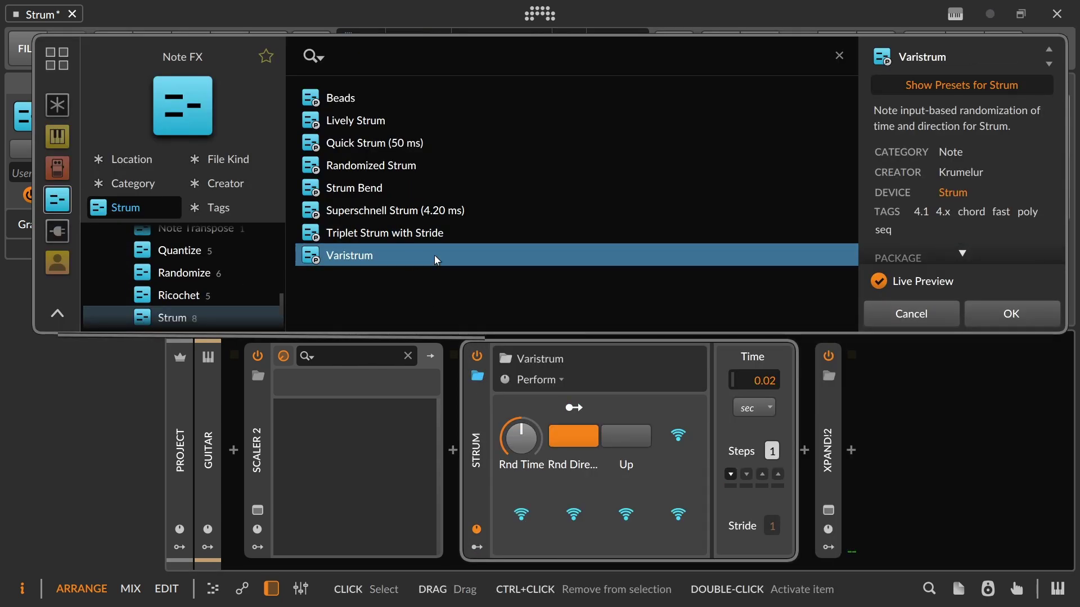
pyautogui.click(1025, 313)
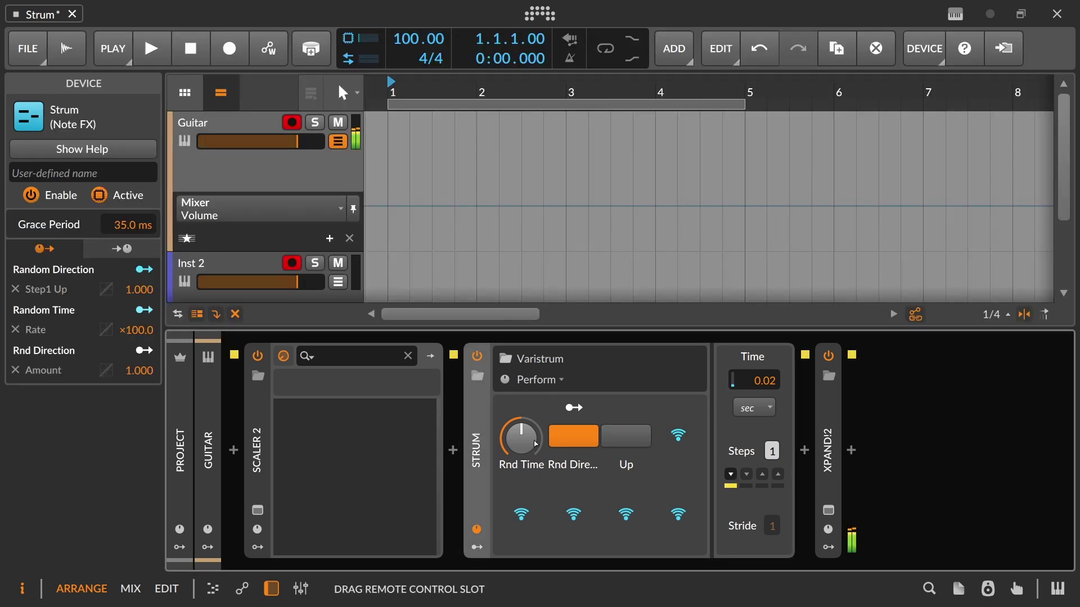
pyautogui.moveTo(536, 444); pyautogui.dragTo(536, 388)
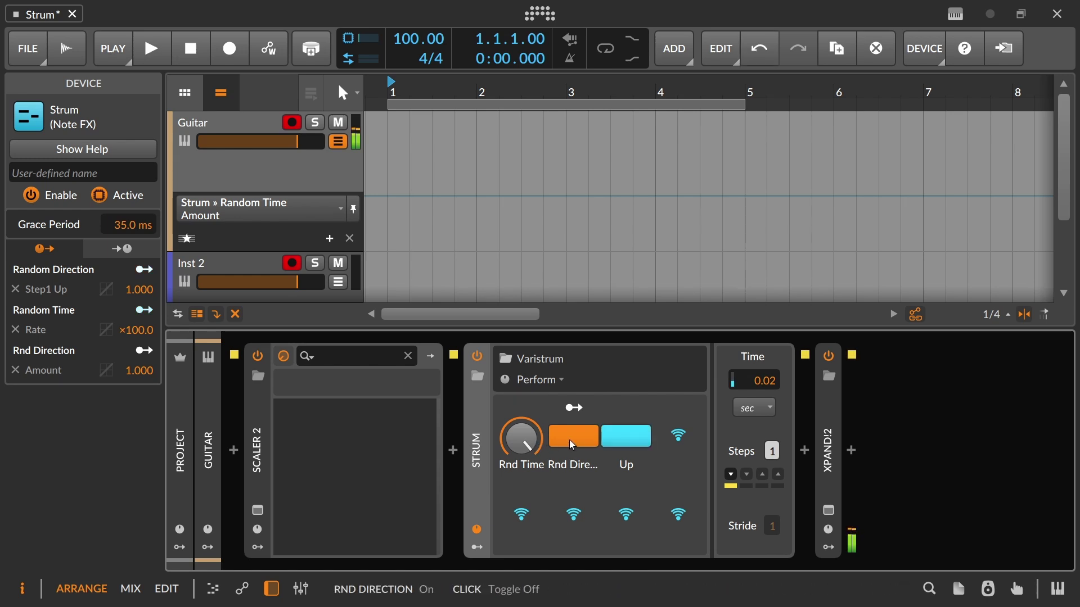
# Show Varistrum's modulators and examine the Random Time and Random Direction settings
pyautogui.click(481, 551)
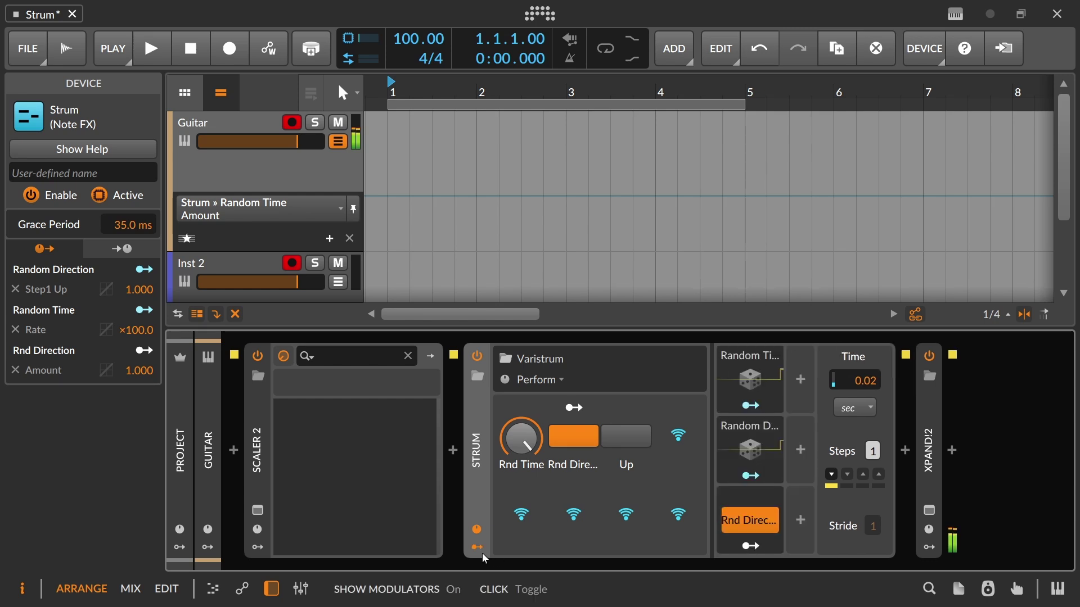
pyautogui.click(752, 367)
pyautogui.click(752, 444)
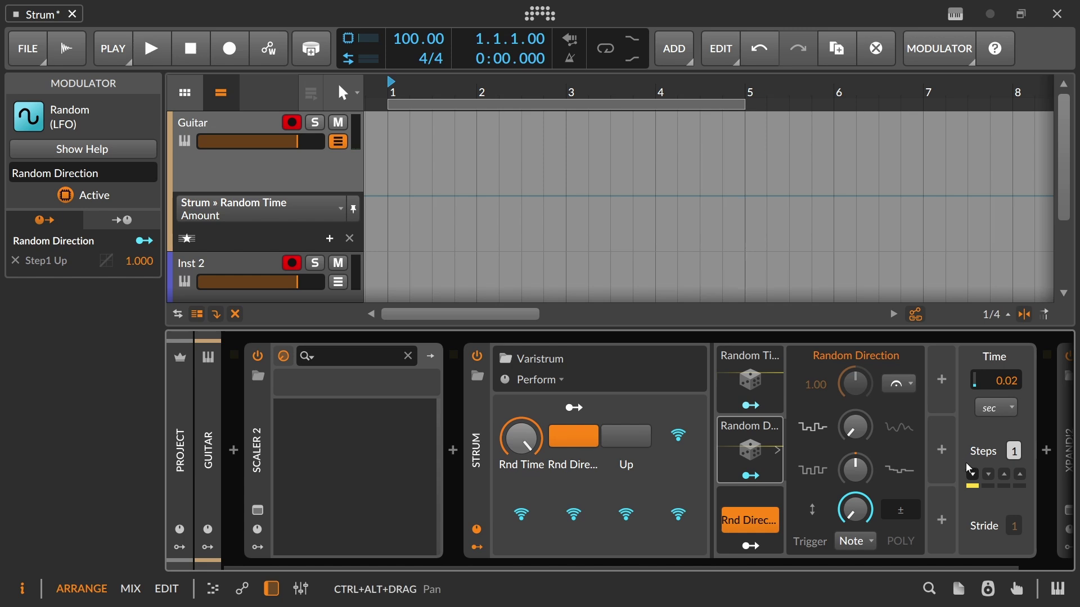
# Test Varistrum's Up direction switch by toggling it repeatedly under the Random Direction modulation while chords play
pyautogui.click(634, 436)
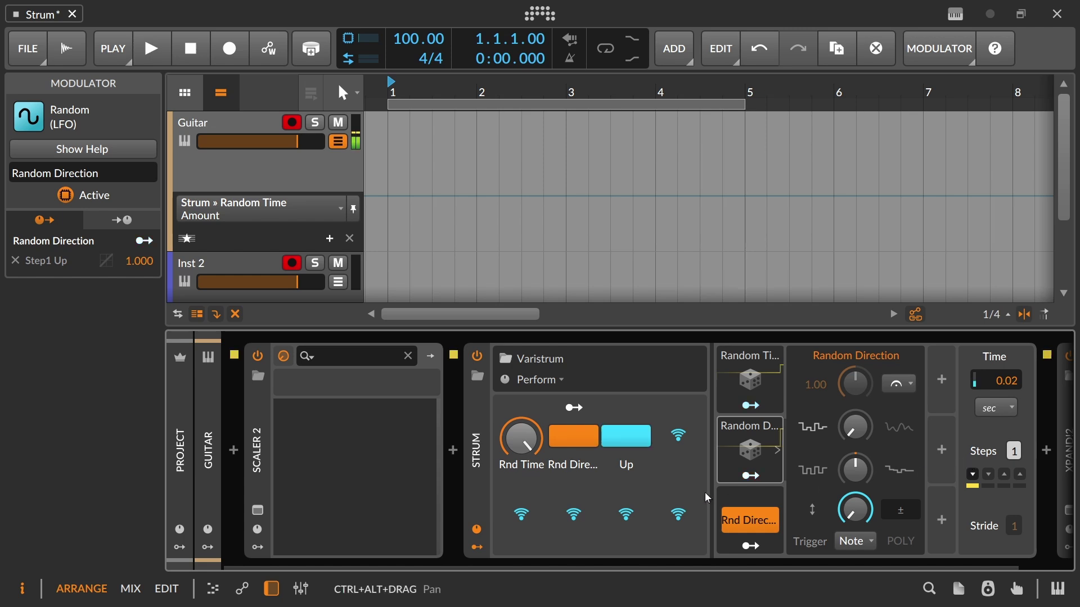
pyautogui.click(636, 437)
pyautogui.click(636, 438)
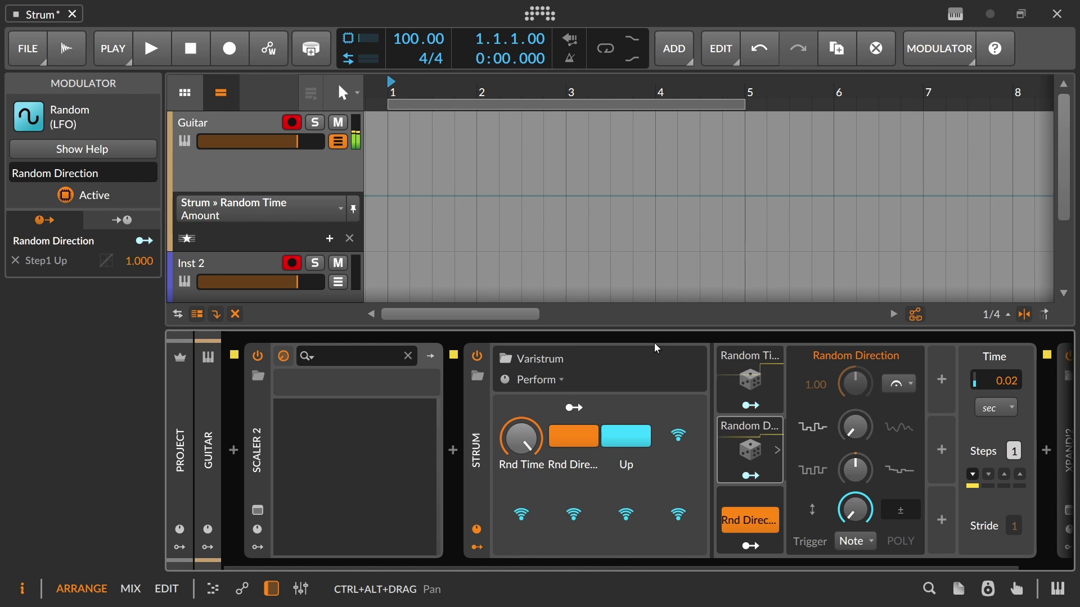
pyautogui.click(634, 438)
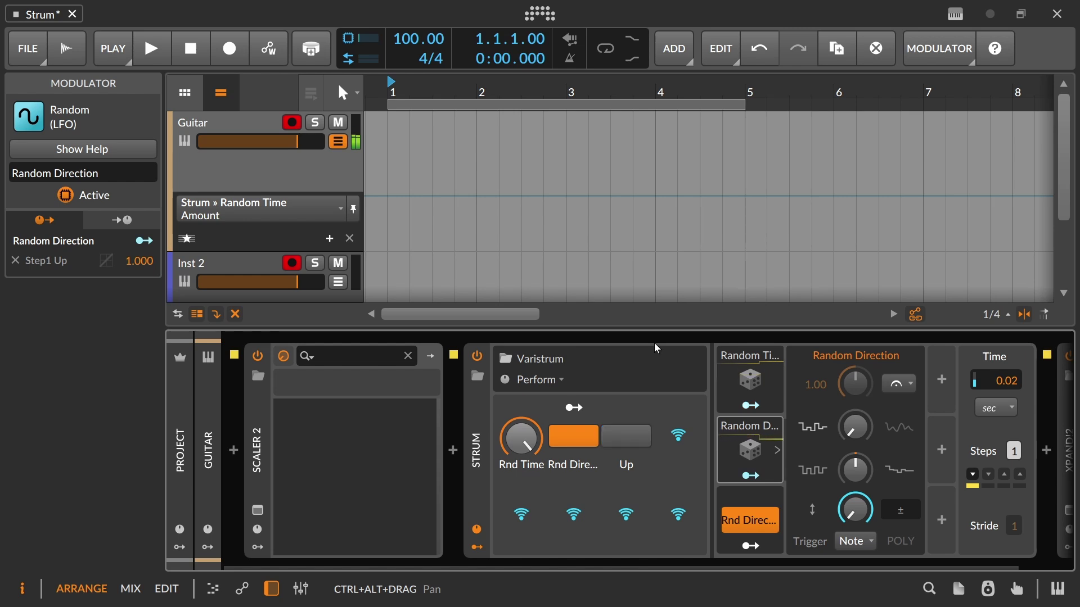
pyautogui.click(634, 440)
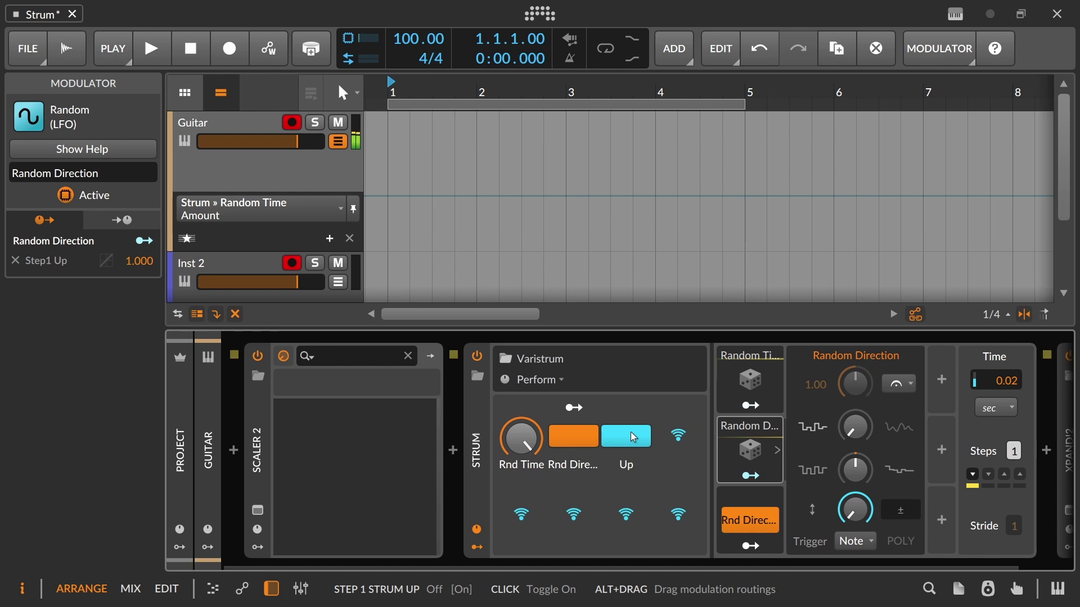
pyautogui.click(635, 436)
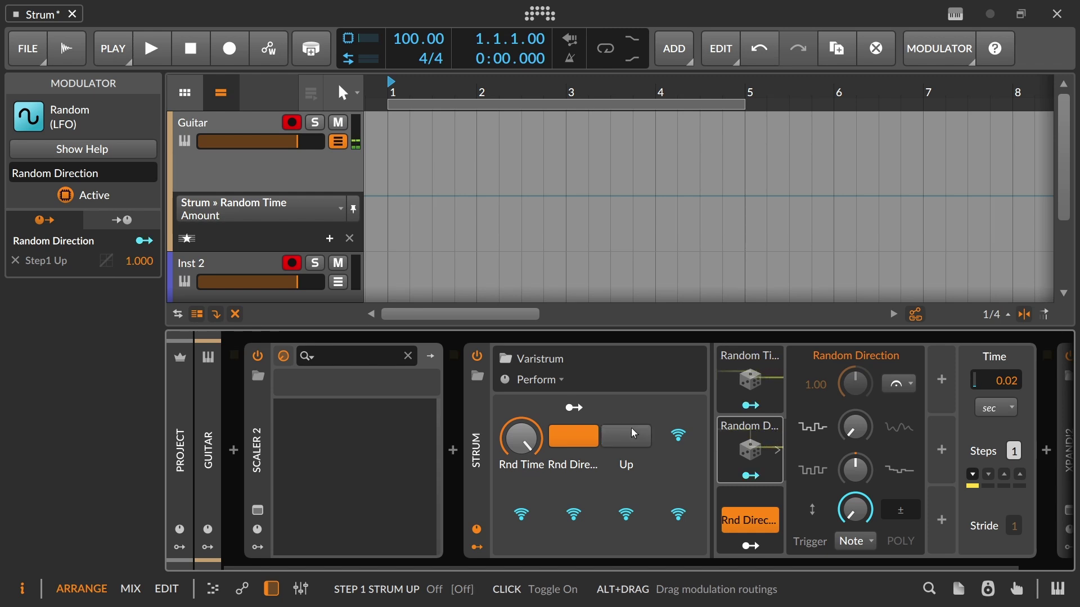
pyautogui.click(635, 436)
# Examine the Random Time modulator's settings, and collapse the Strum device to its Varistrum remote controls
pyautogui.click(736, 366)
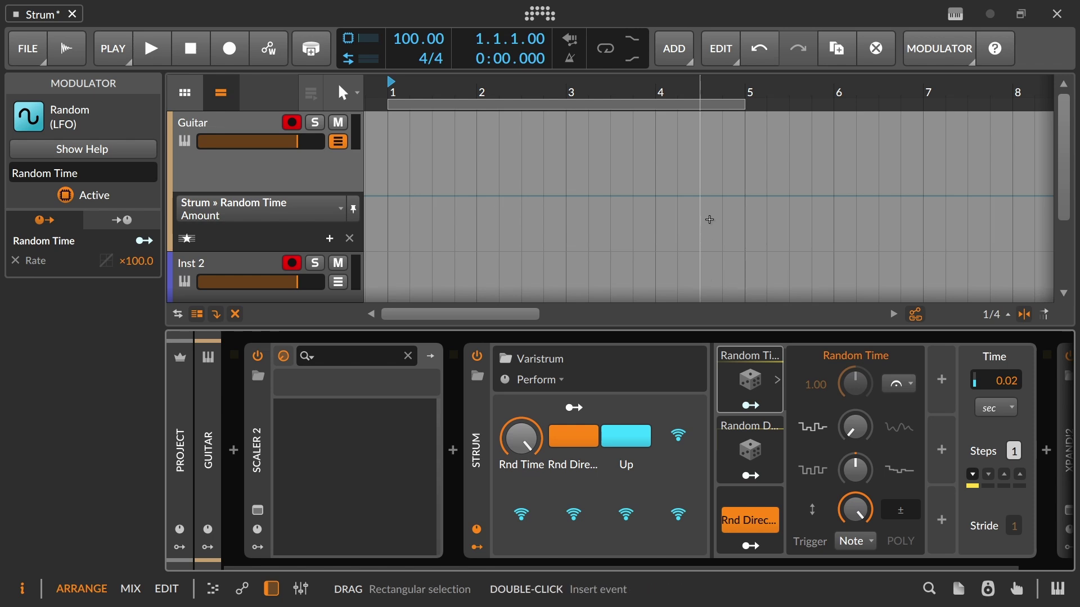
pyautogui.click(481, 442)
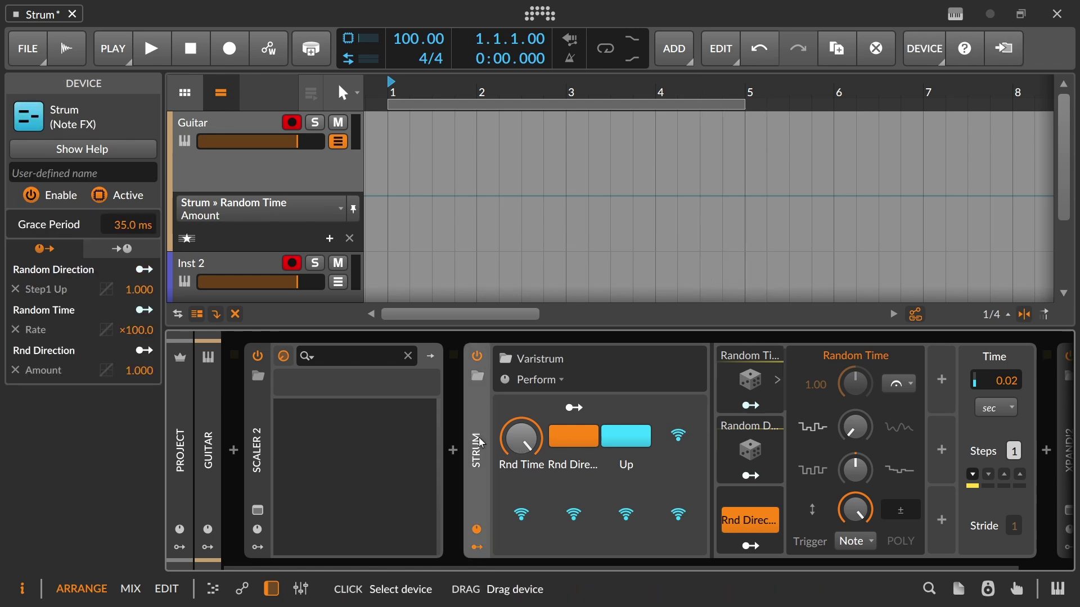
pyautogui.click(477, 547)
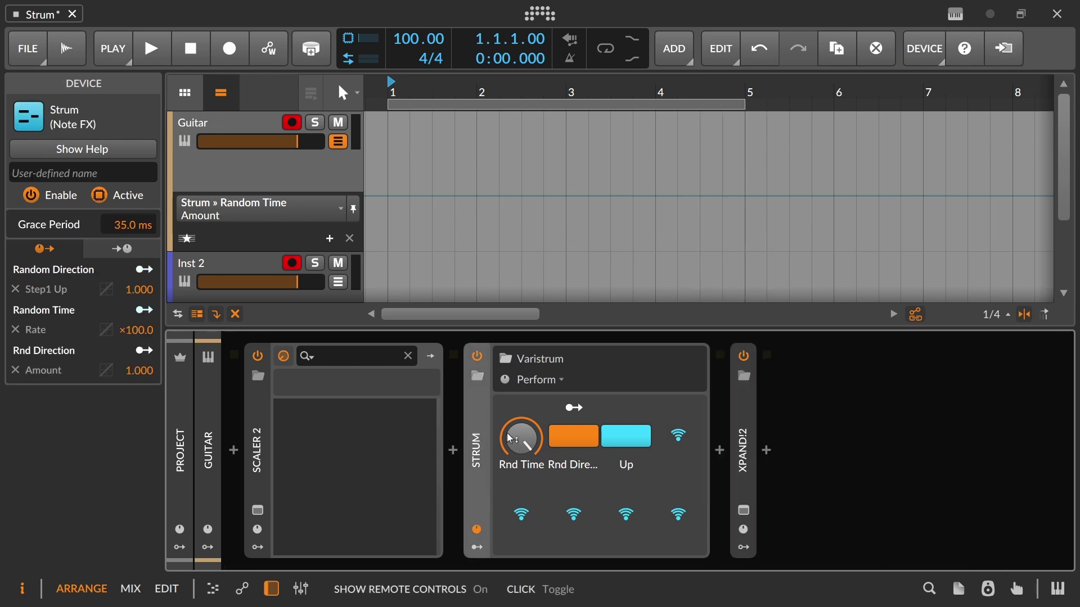